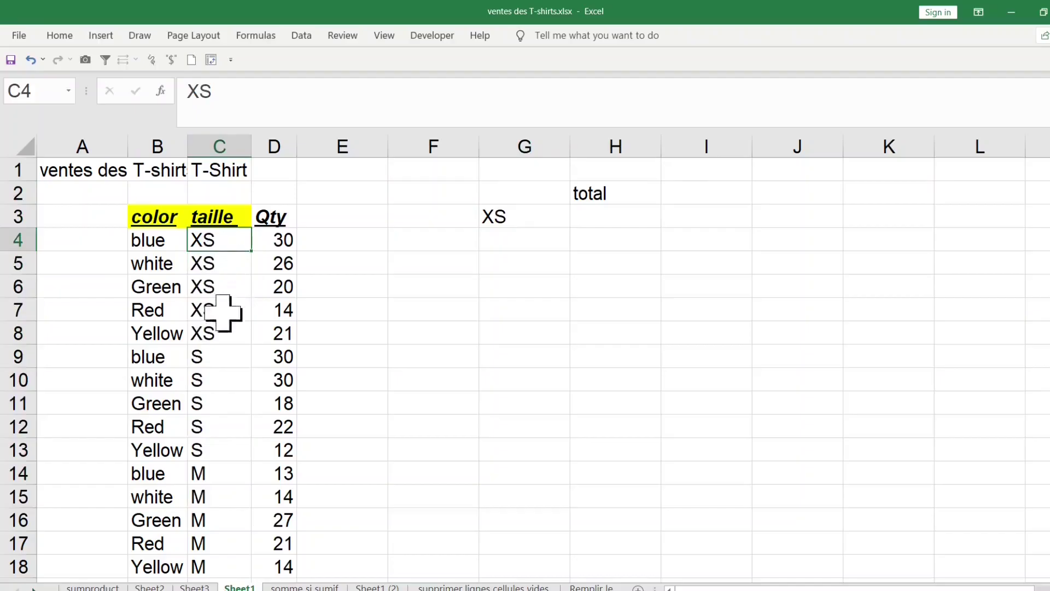
Enter =C4=$G$3 in E4 to compare the size with the XS criterion, and fill it down to the last data row.
scroll(281, 241, "down", 5)
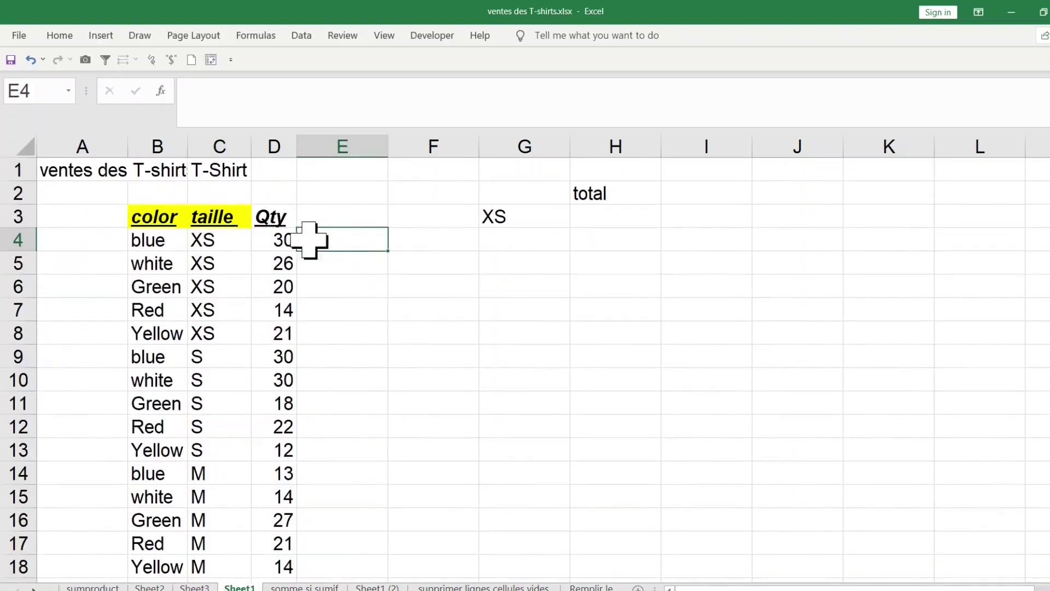
type("=")
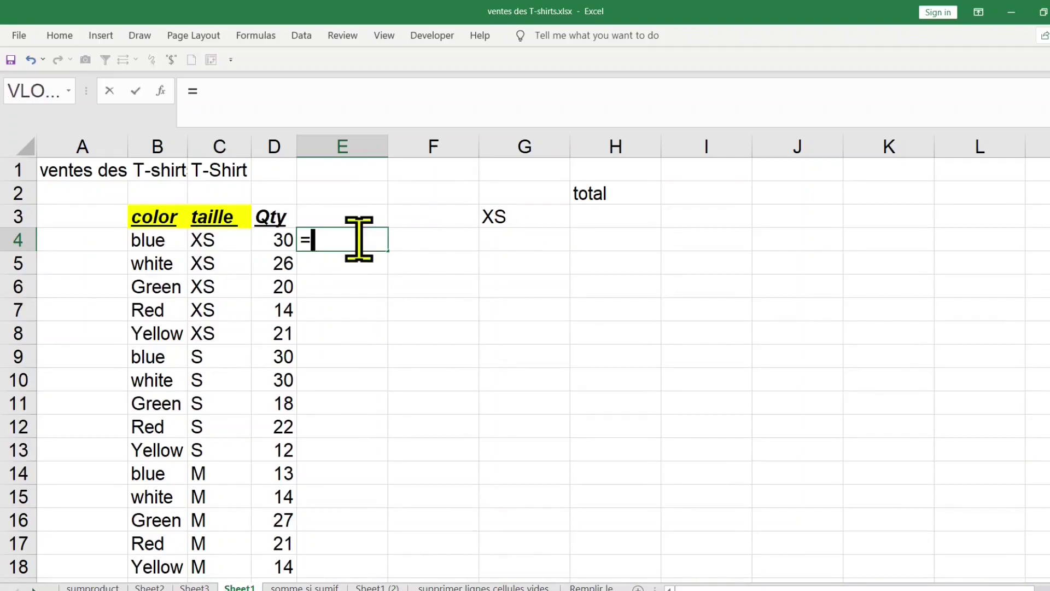
left_click(211, 239)
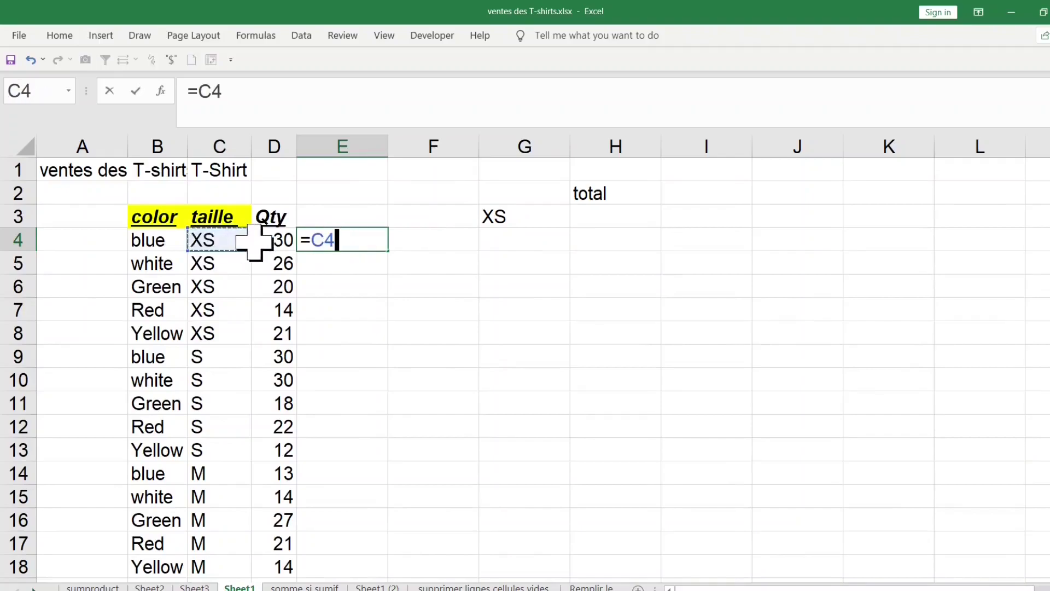
type("=")
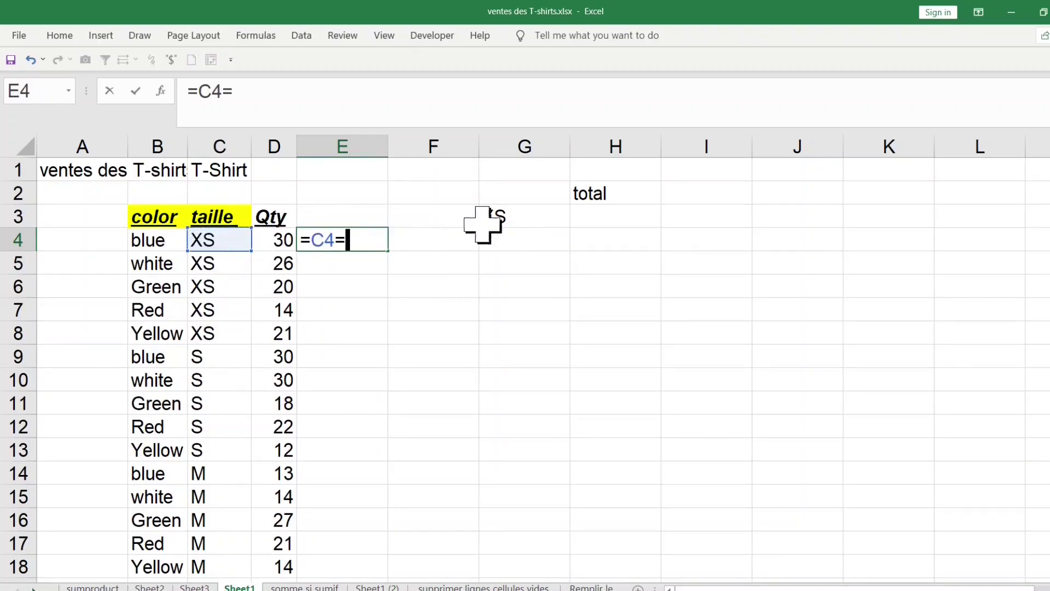
left_click(530, 216)
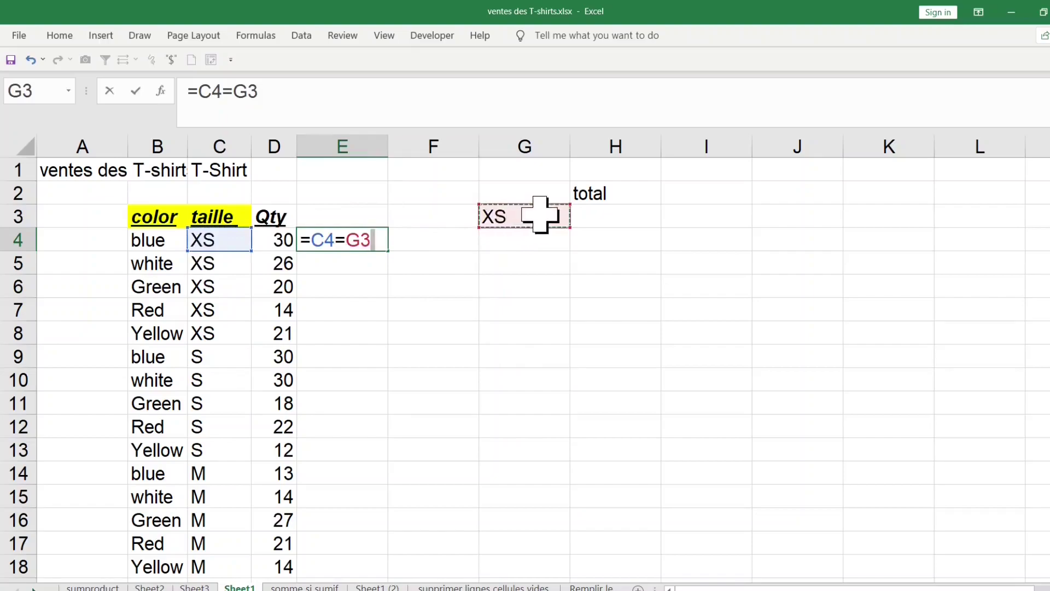
key("F4")
key("Return")
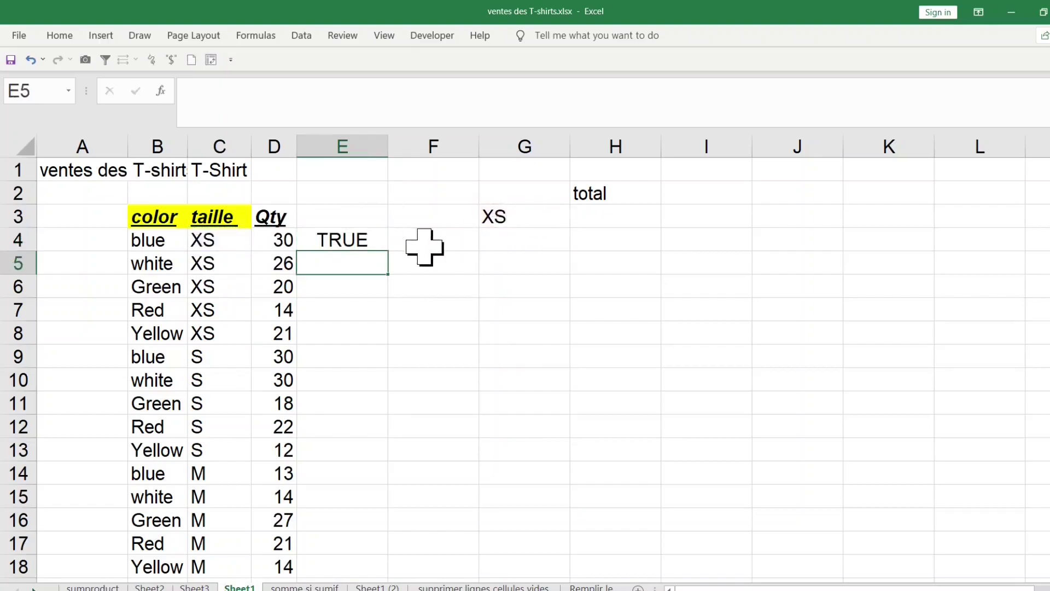
left_click(356, 240)
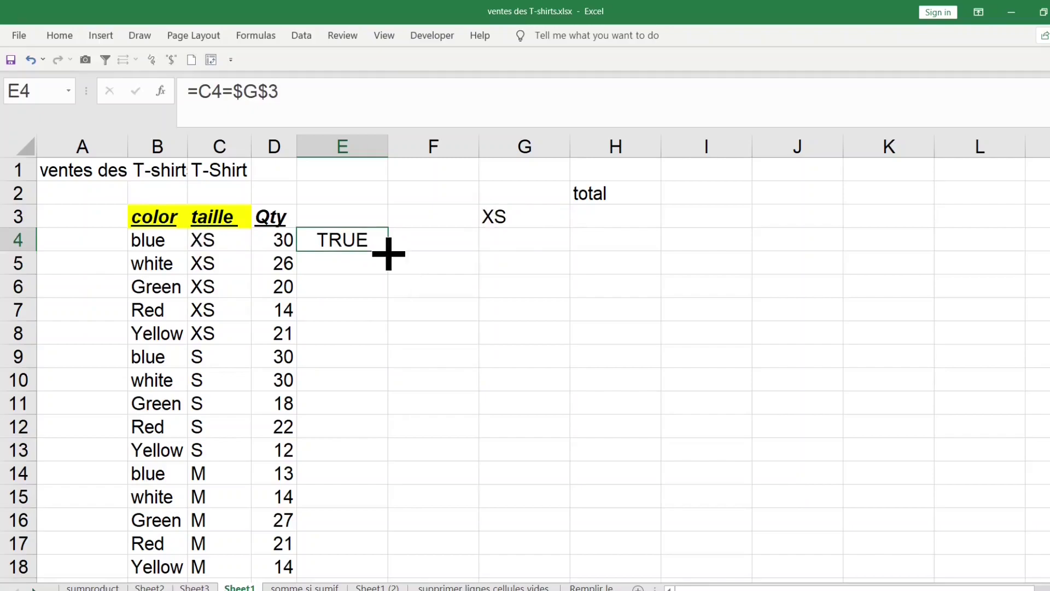
double_click(389, 252)
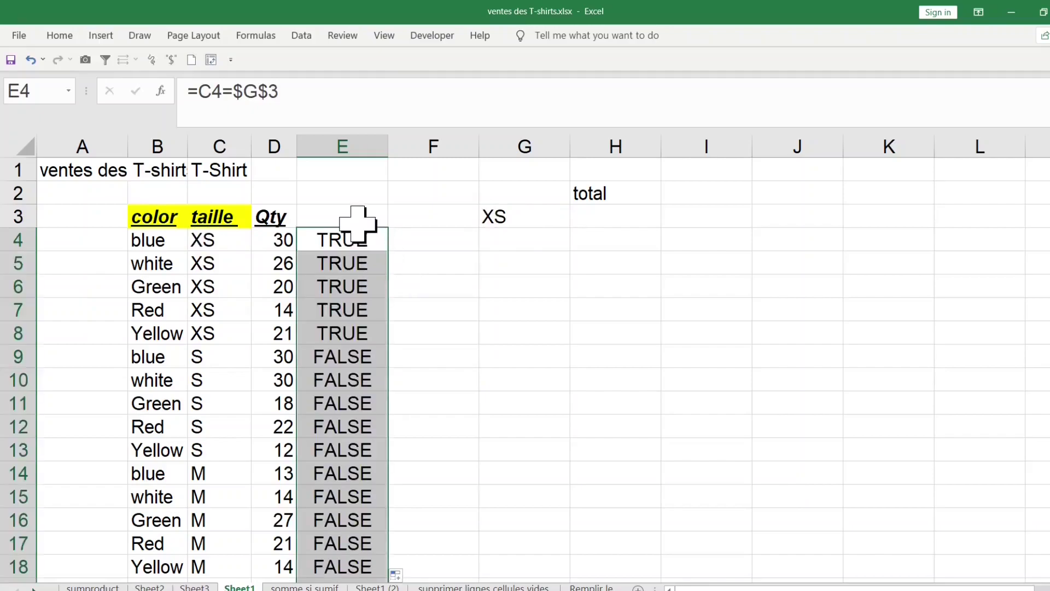
Change the formula in E4 to =(C4=$G$3)*D4 and fill it down through E28.
left_click_drag(275, 239, 280, 311)
left_click(370, 239)
left_click(199, 91)
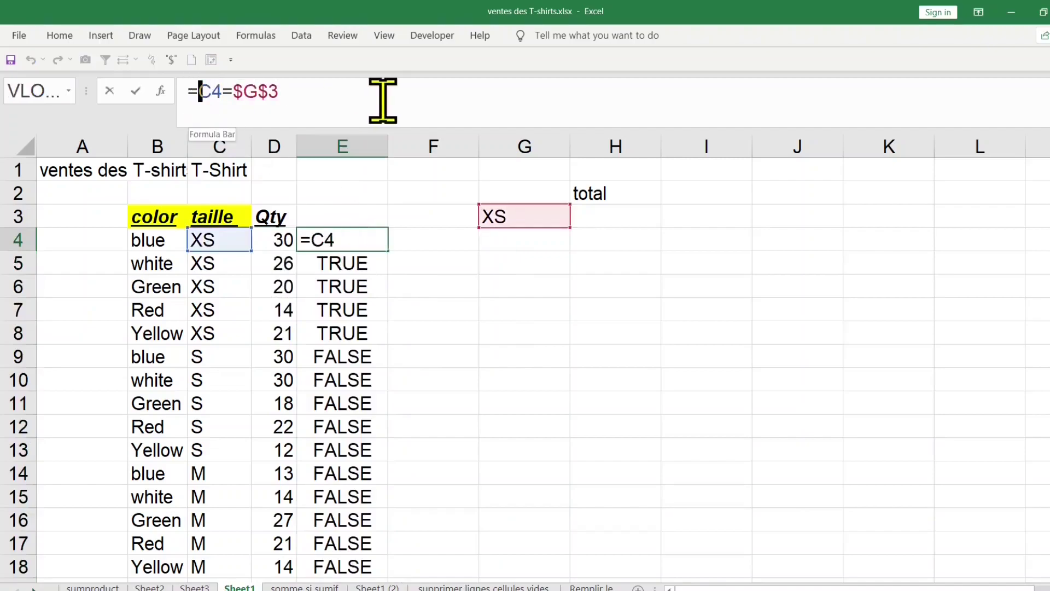
type("(")
left_click(300, 89)
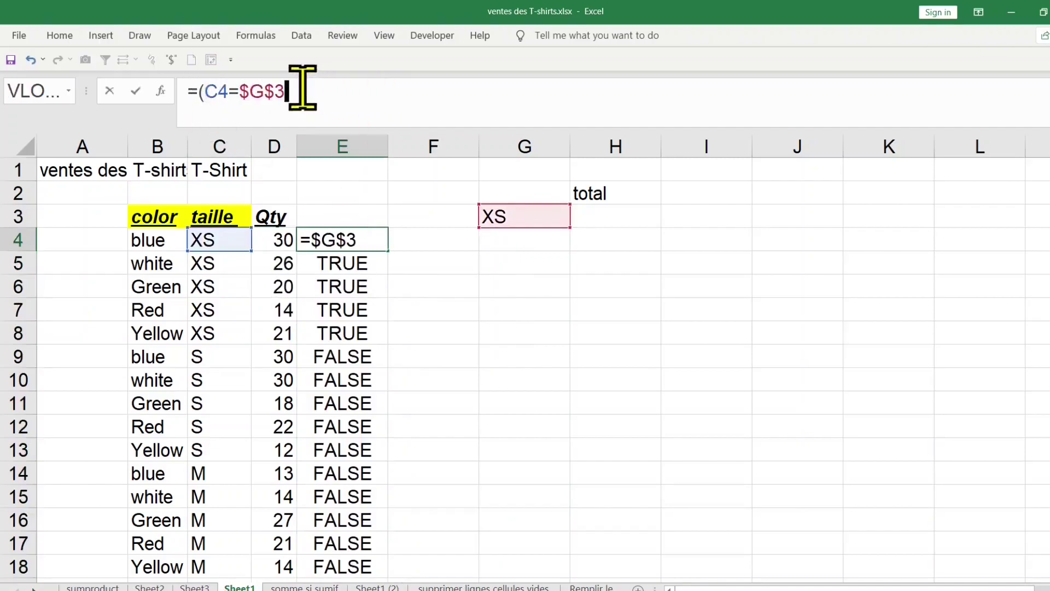
type(")*")
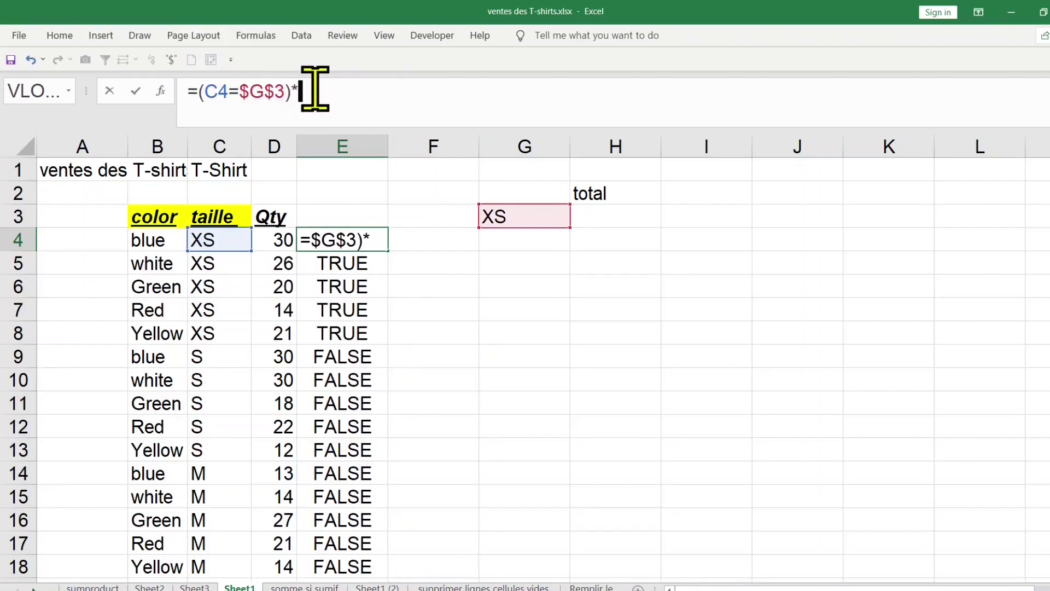
left_click(274, 245)
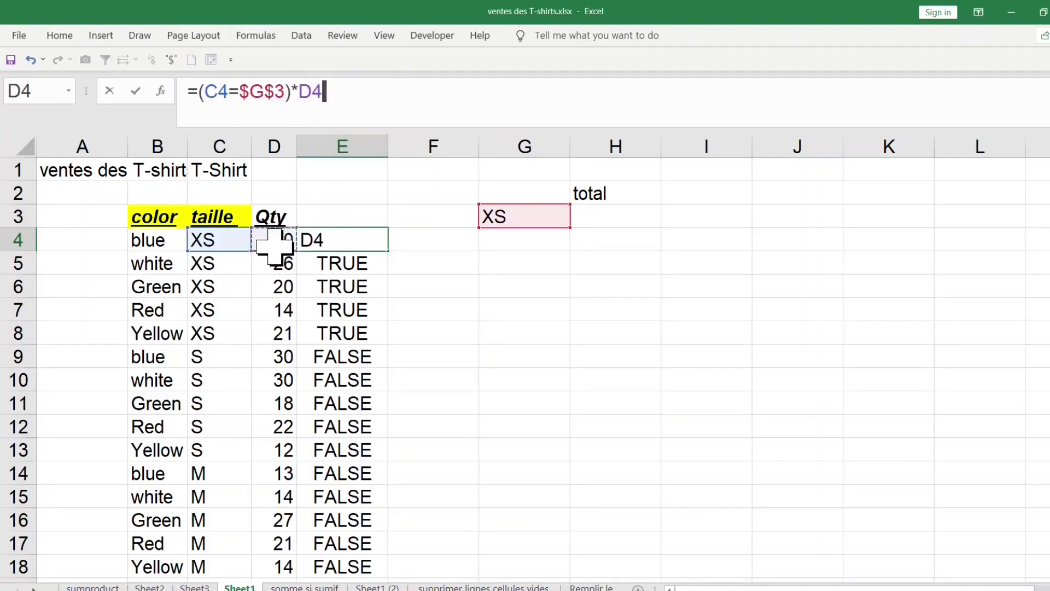
key("Return")
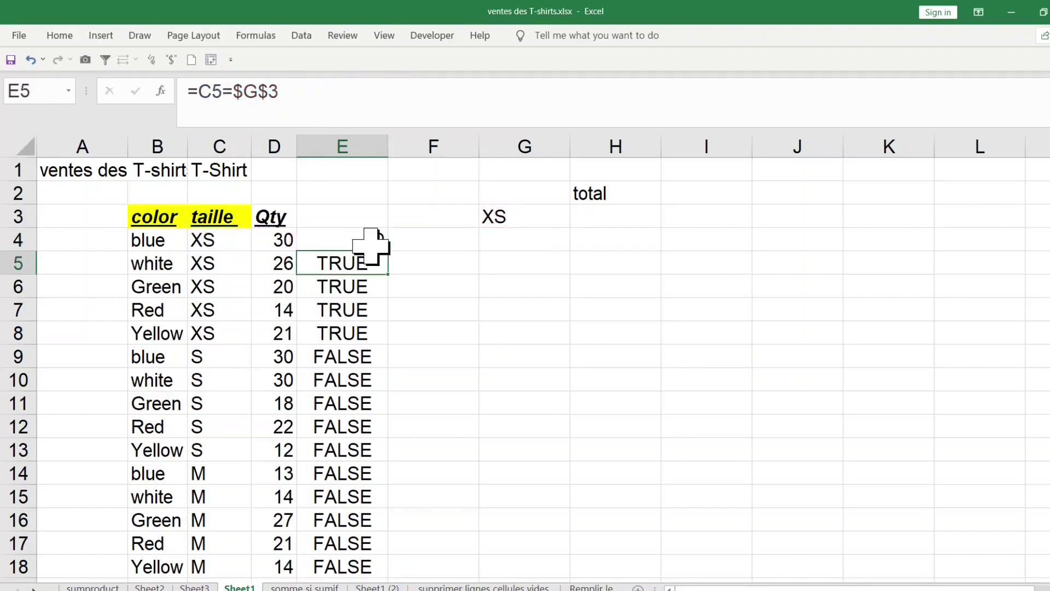
left_click(371, 240)
double_click(388, 251)
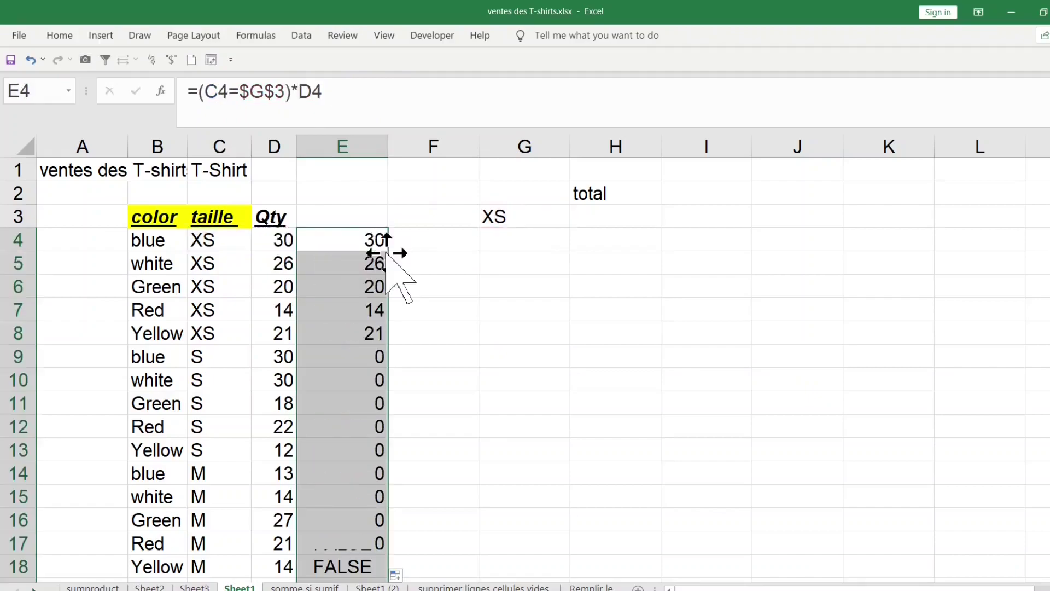
scroll(368, 370, "down", 7)
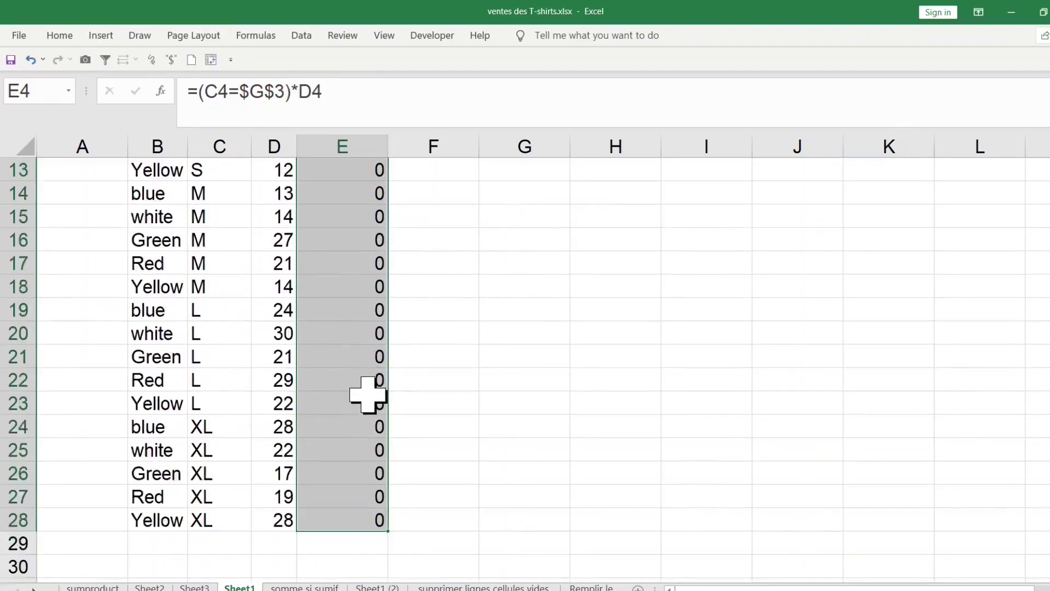
scroll(368, 394, "up", 7)
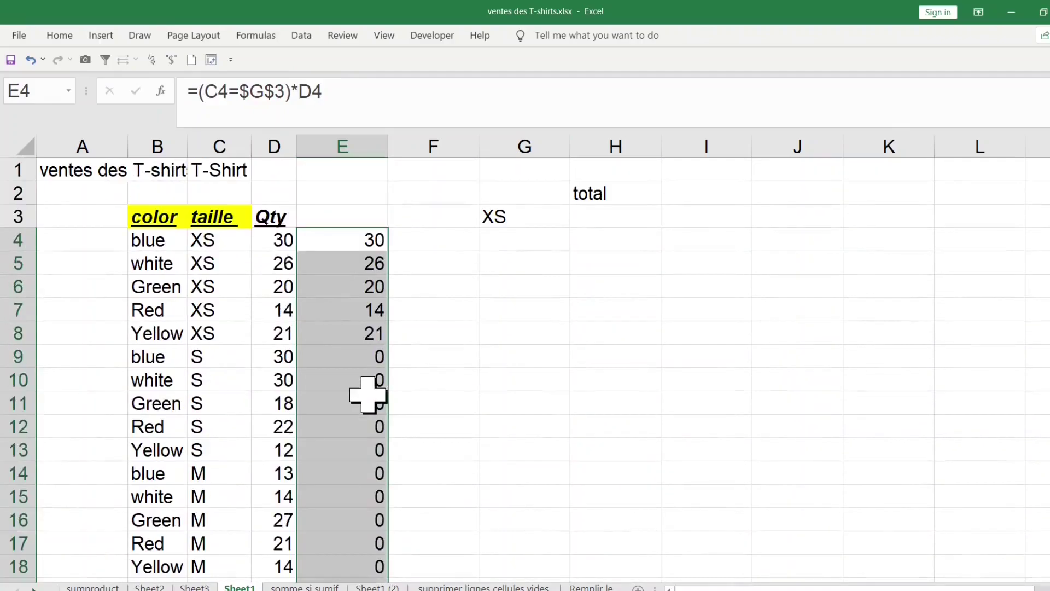
Calculate the XS total in H3 by summing the helper values in E4:E28.
left_click(610, 218)
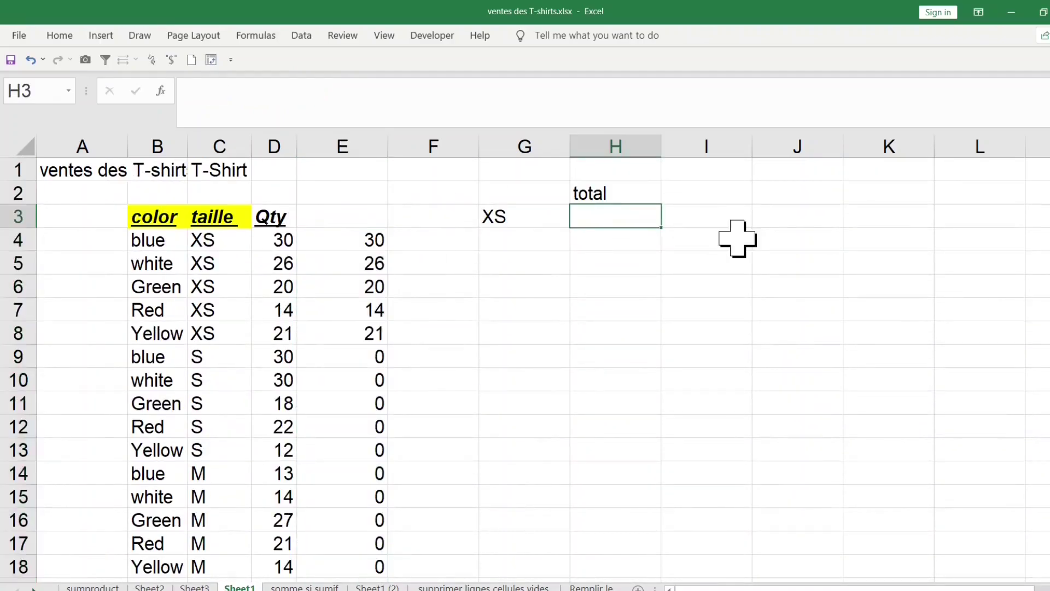
type("=SUM(")
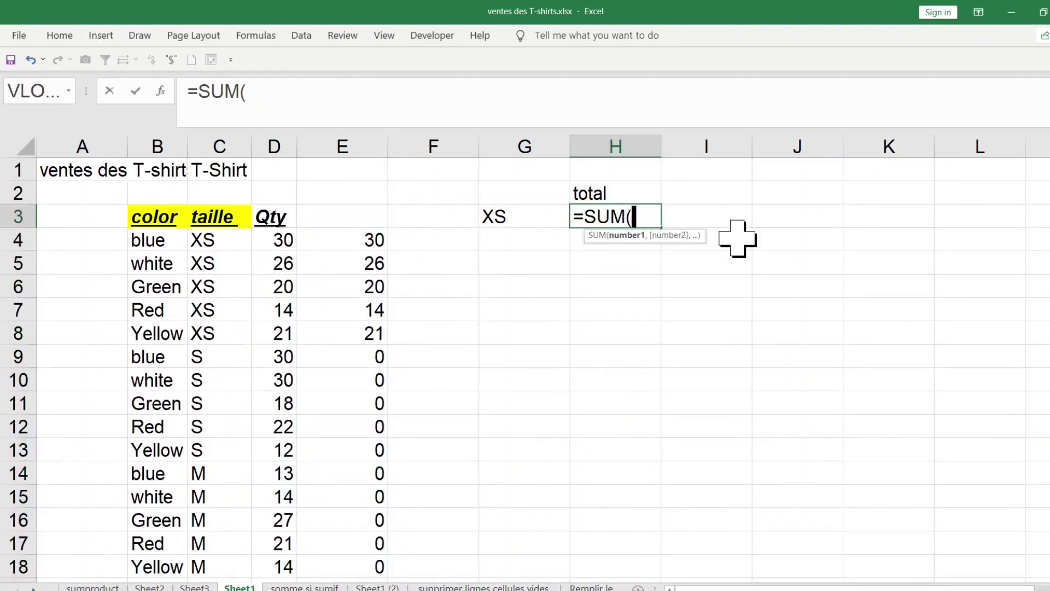
left_click(359, 241)
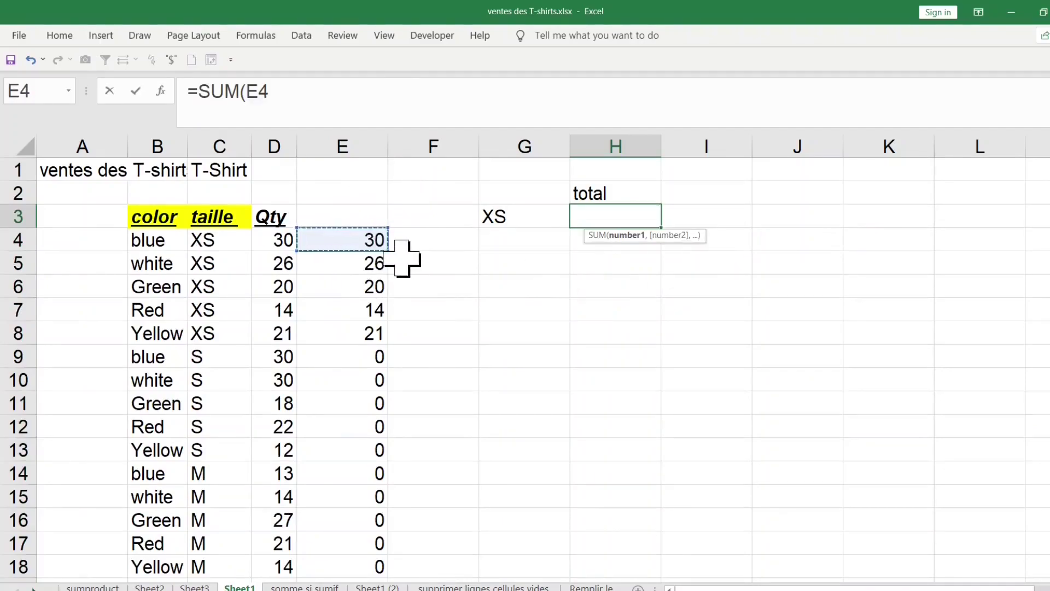
key("ctrl+shift+Down")
scroll(402, 259, "up", 4)
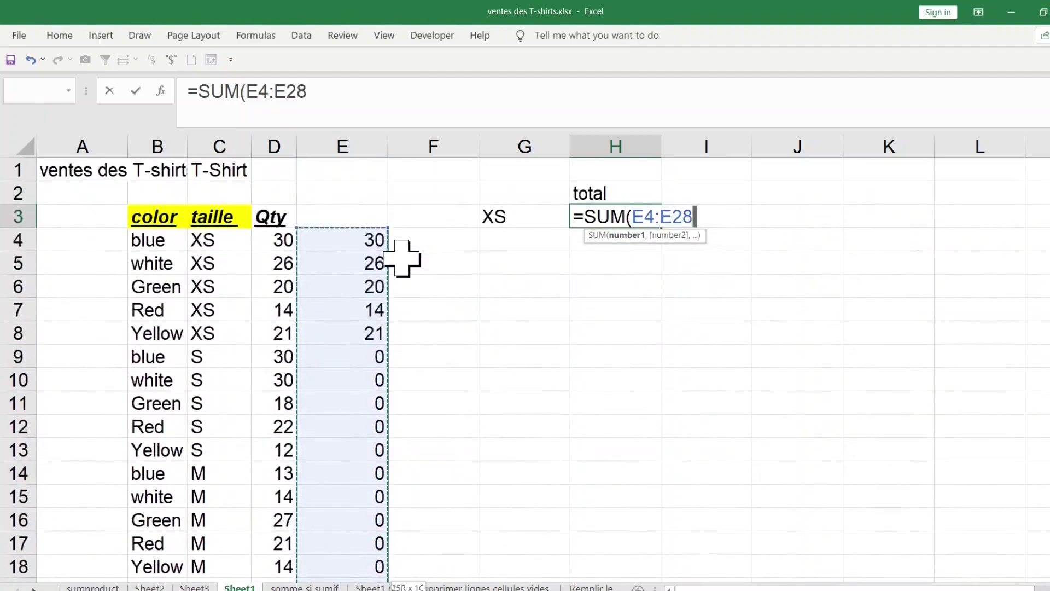
key("Return")
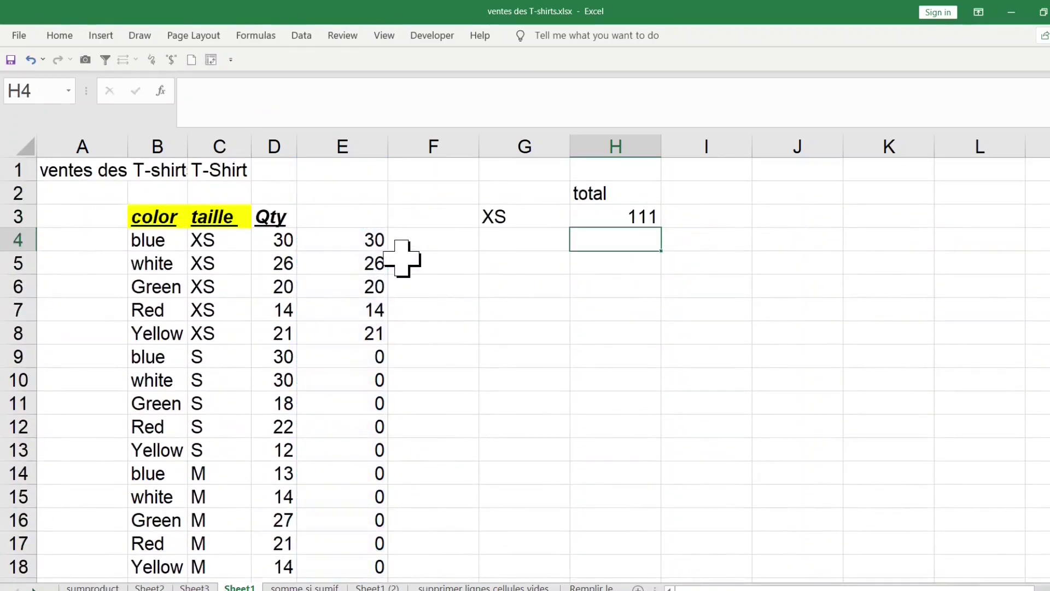
left_click(613, 216)
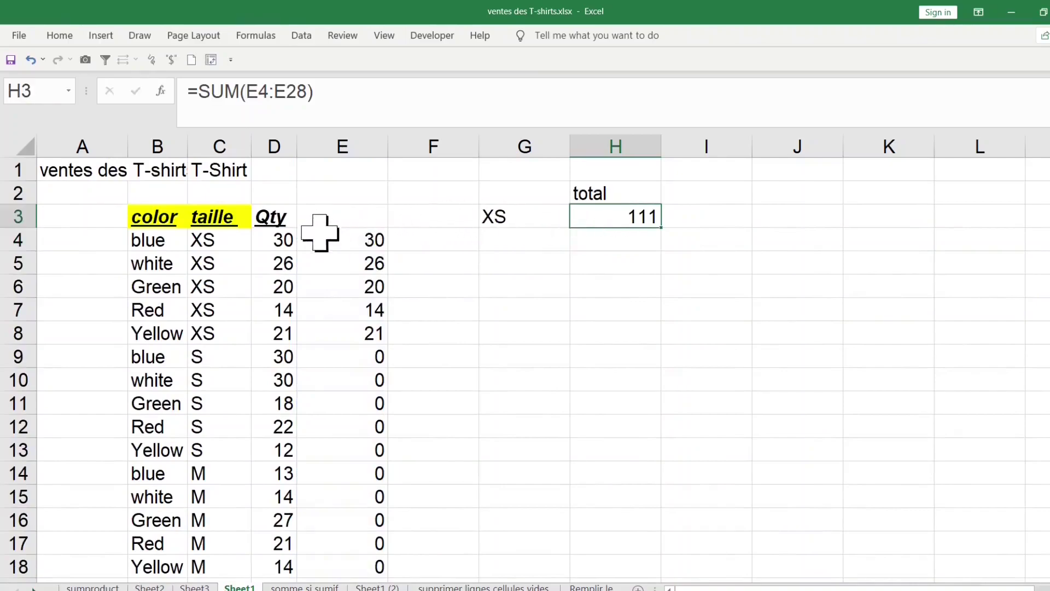
left_click(287, 236)
left_click(350, 243)
left_click(355, 311)
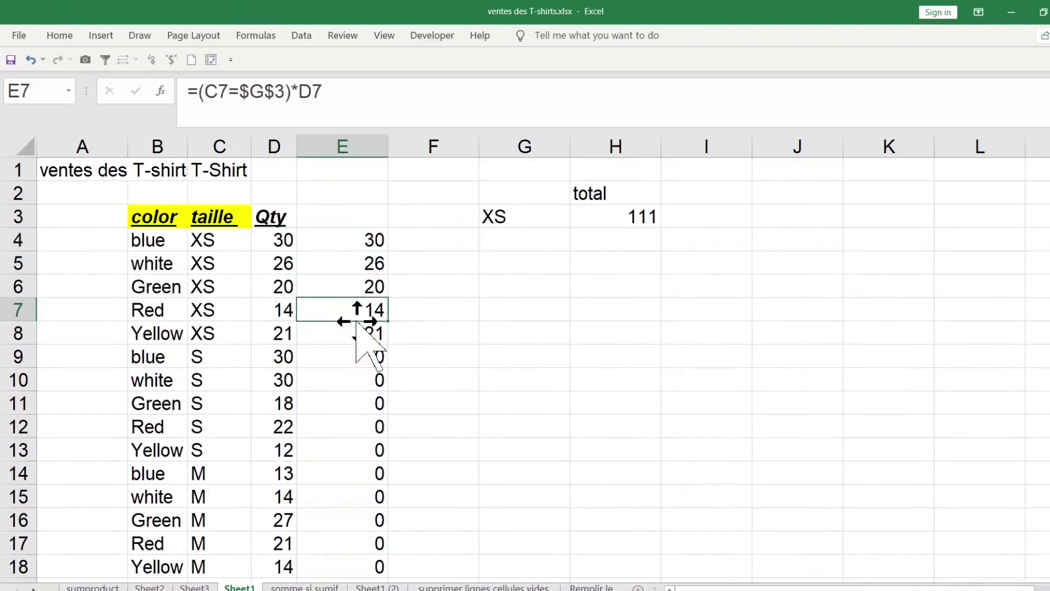
left_click(355, 360)
left_click(646, 212)
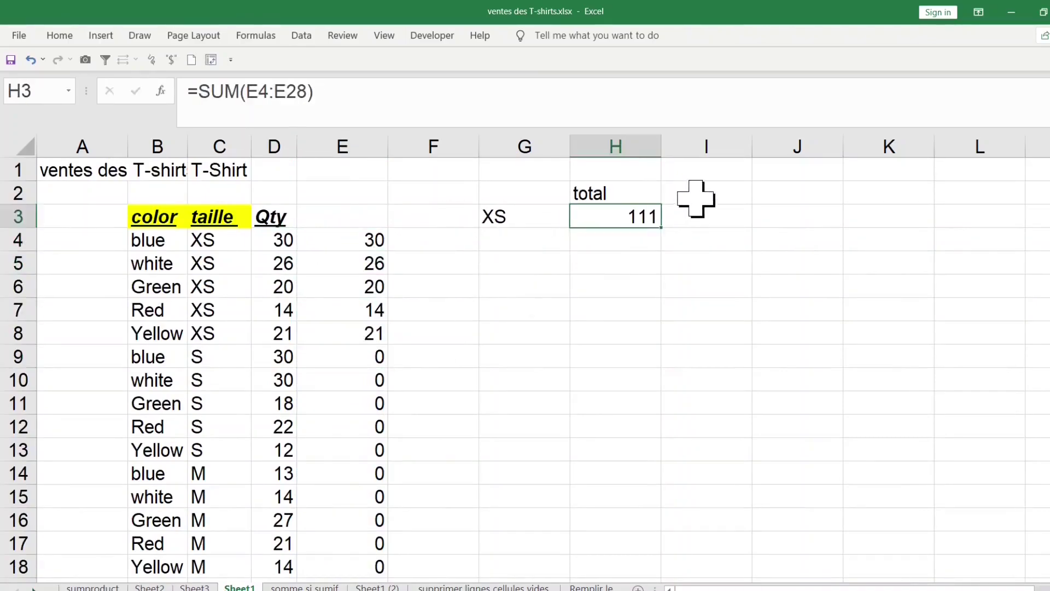
Label cell I2 as "solution 2", beside the total heading.
left_click(707, 191)
type("sol")
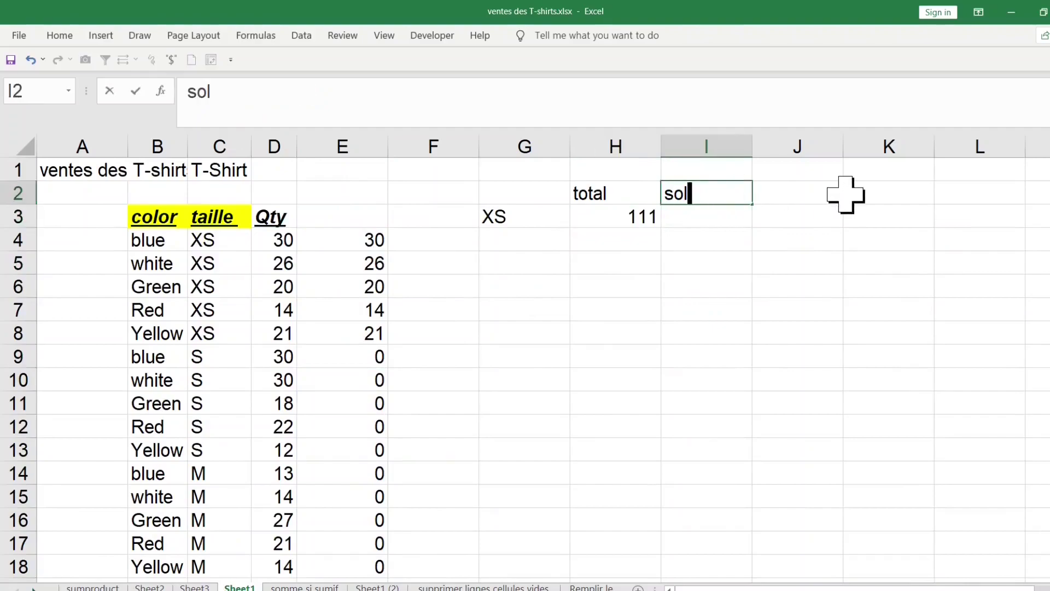
type("ution 2")
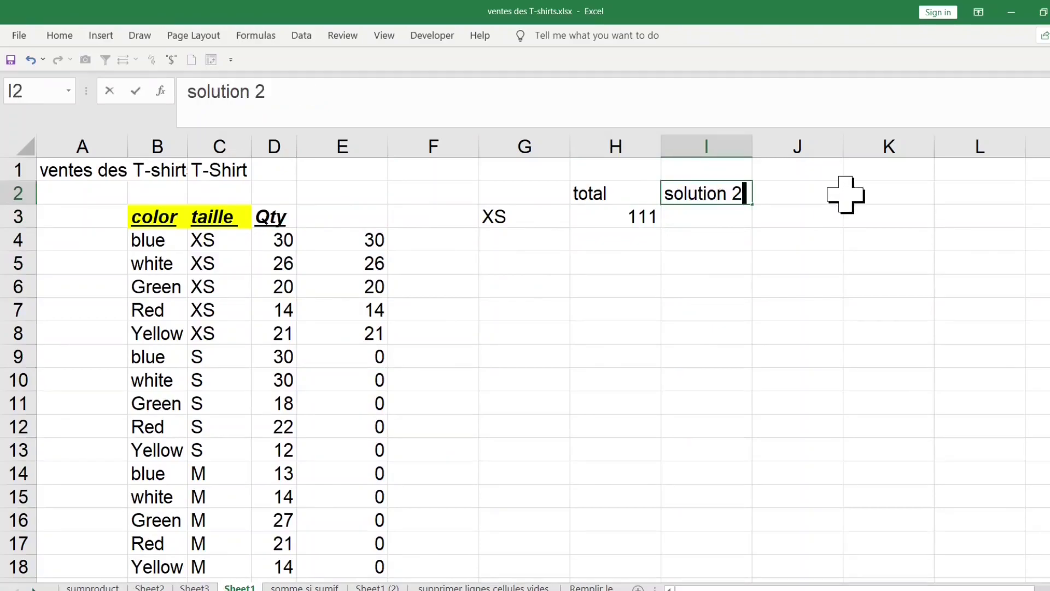
key("Return")
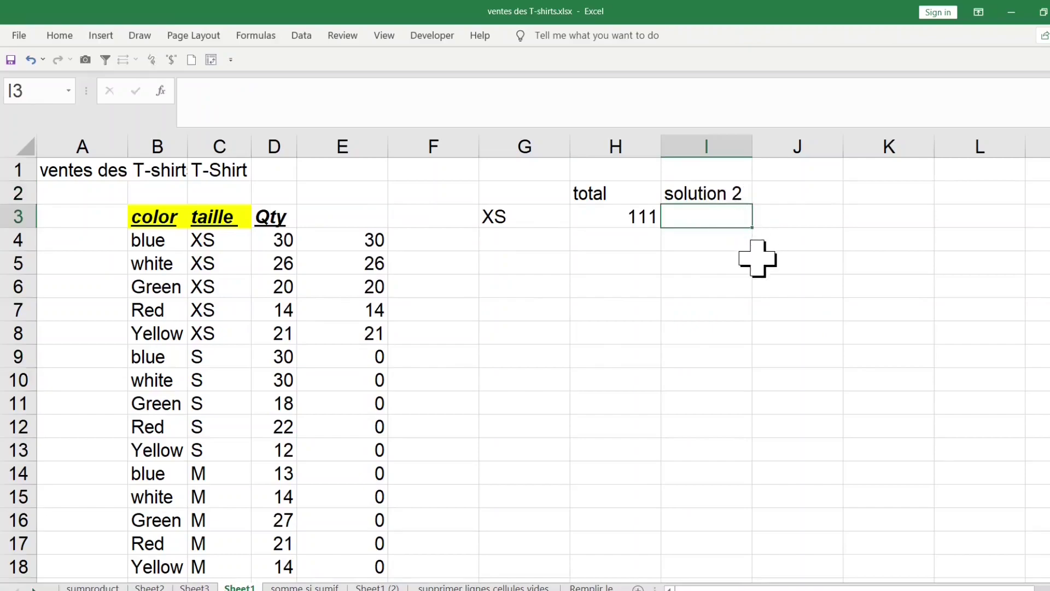
Begin a SUM formula in I3 that compares the sizes in C4:C28 with the absolute criterion $G$3.
type("=")
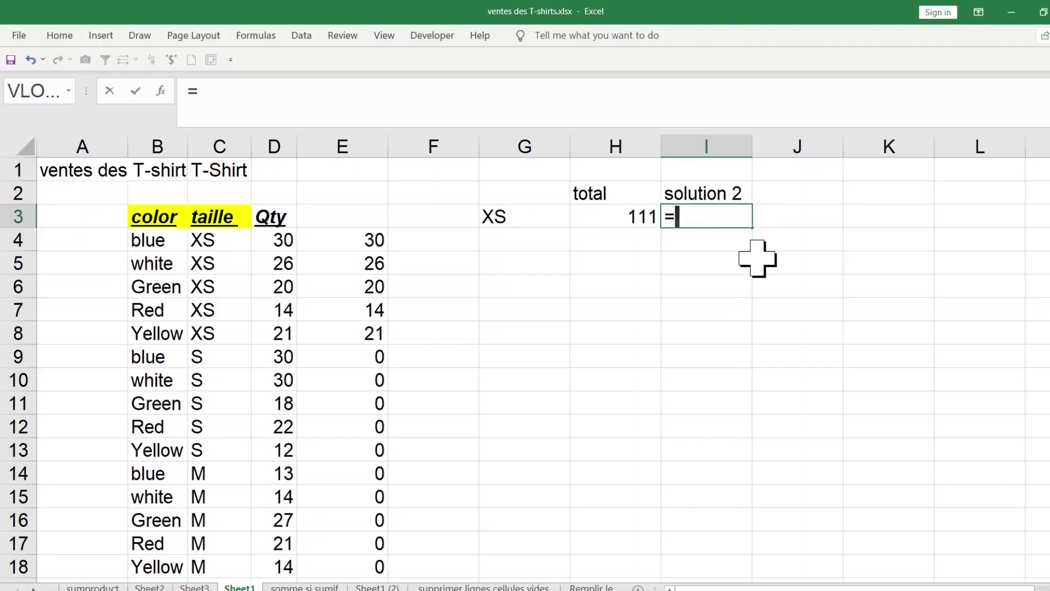
type("sum")
key("Tab")
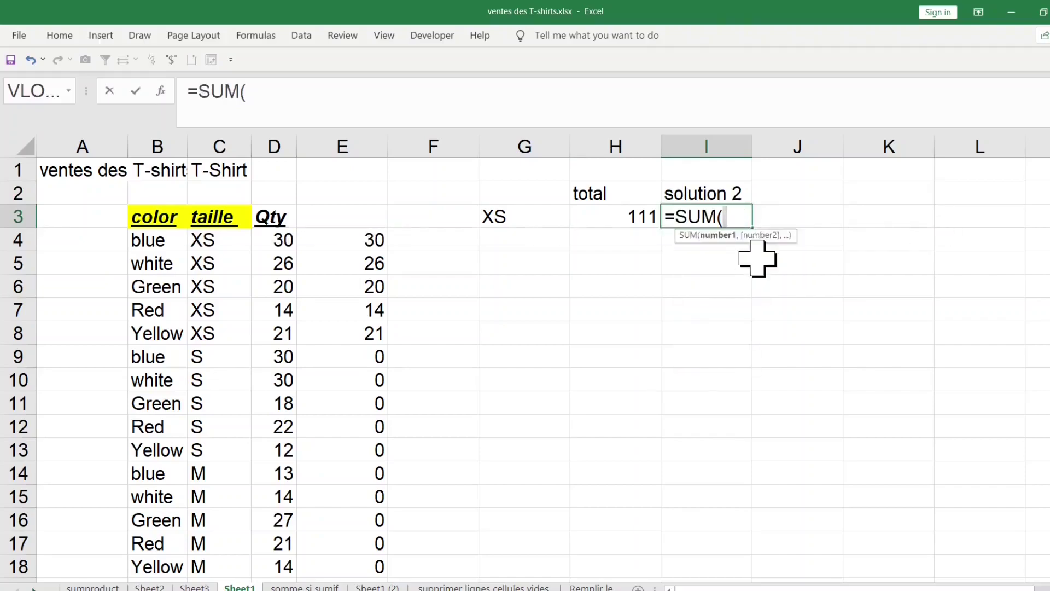
left_click(218, 240)
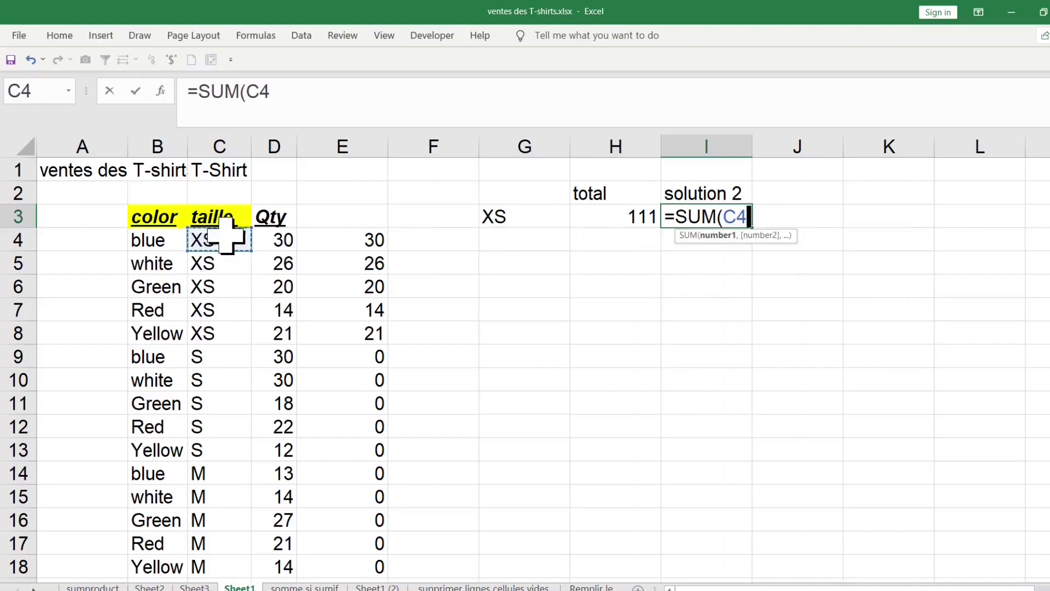
key("ctrl+shift+Down")
scroll(227, 236, "up", 4)
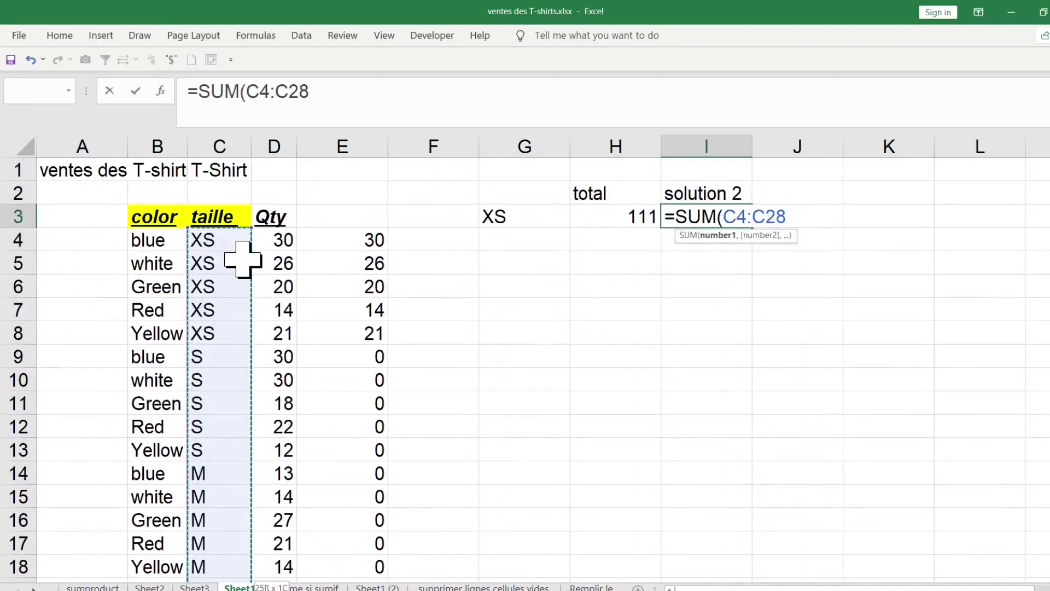
type("=")
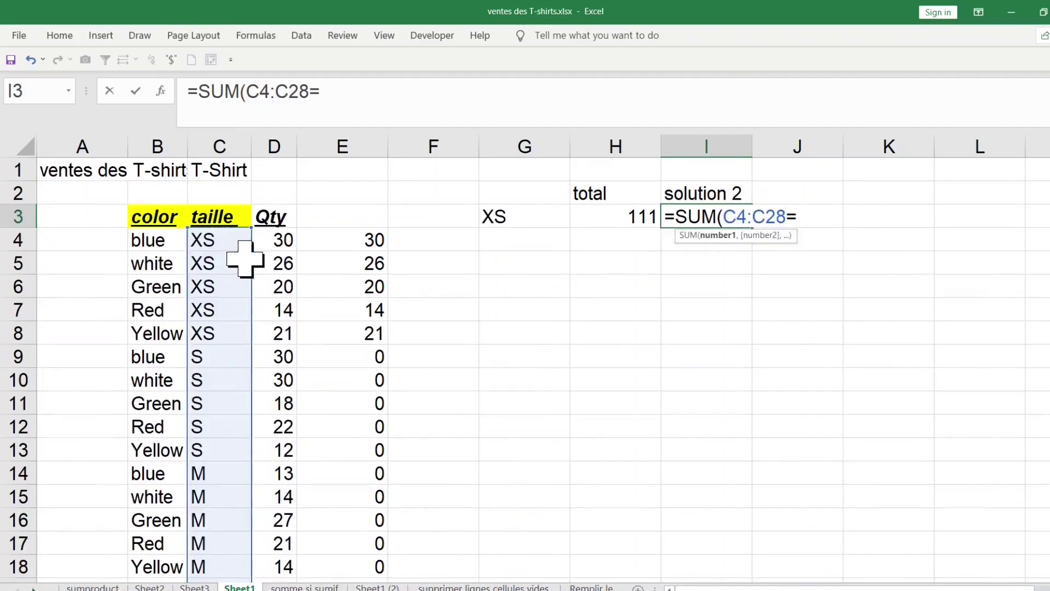
left_click(513, 219)
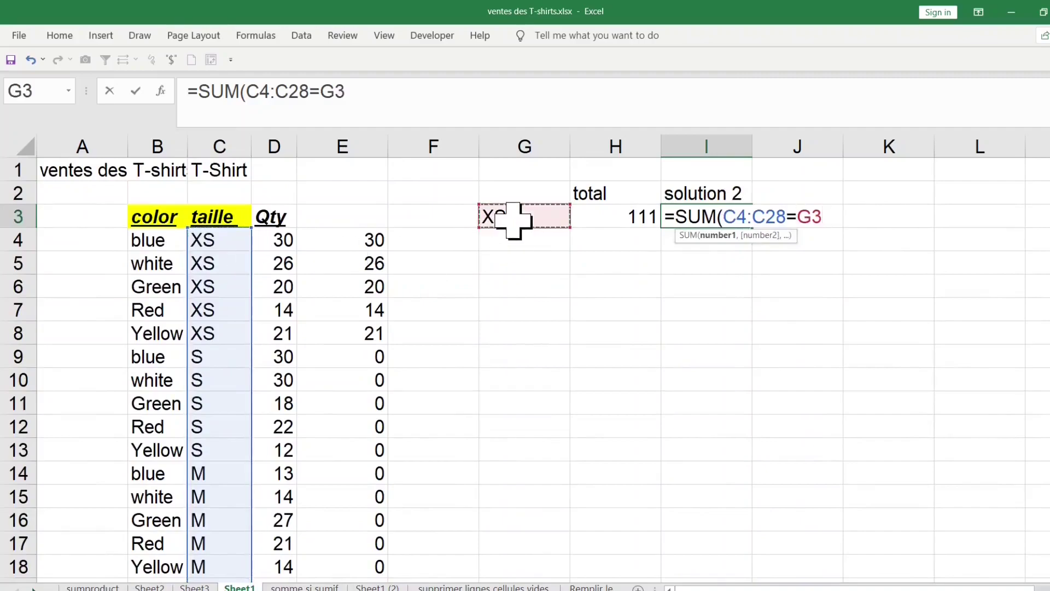
key("F4")
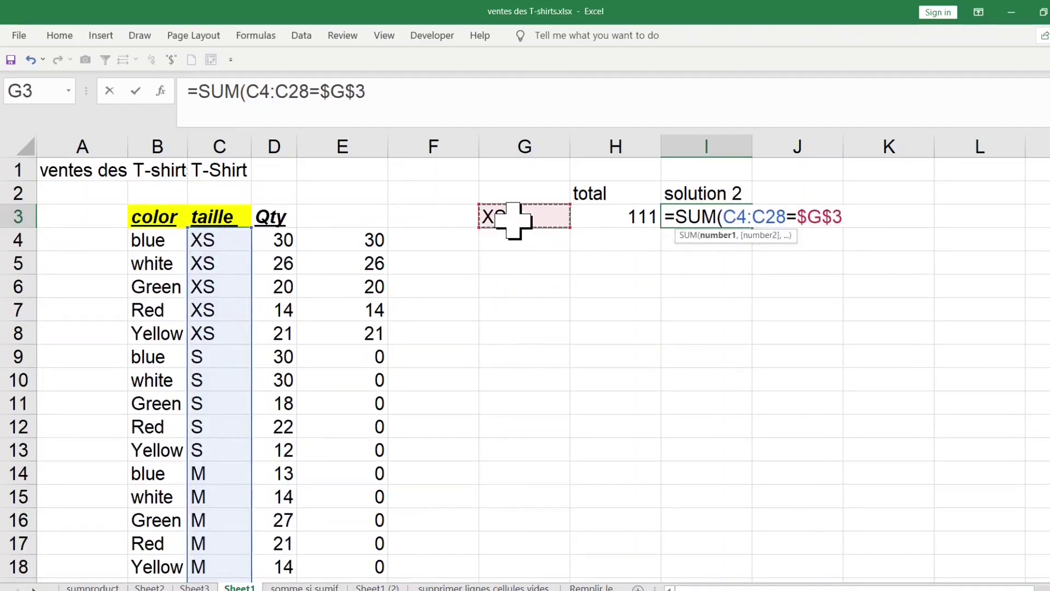
Multiply the size comparison by the quantities in D4:D28, completing I3 as =SUM((C4:C28=$G$3)*(D4:D28)).
type(")*(")
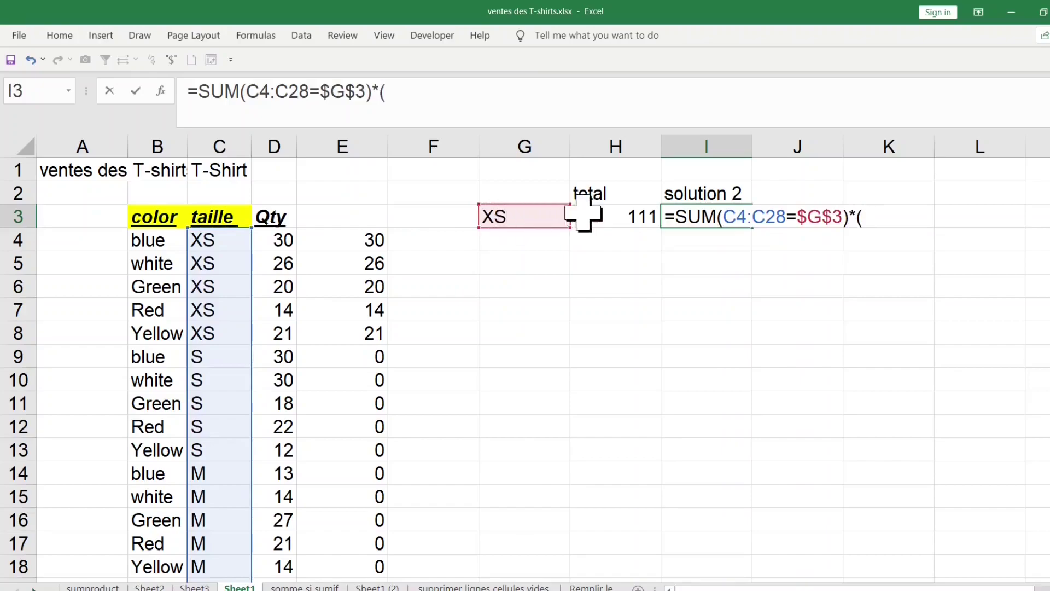
left_click(284, 238)
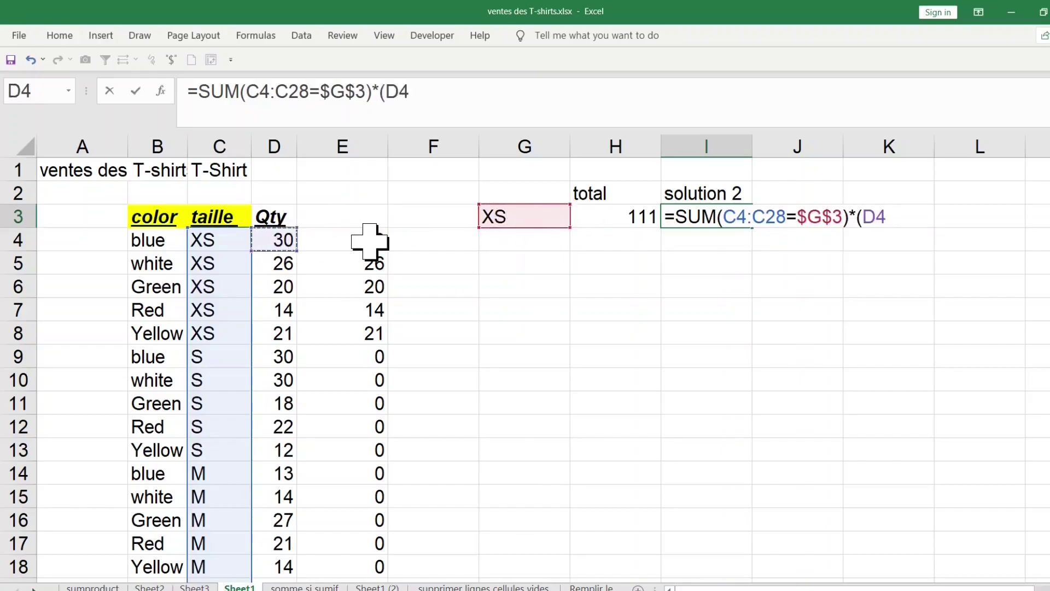
key("ctrl+shift+Down")
scroll(370, 241, "up", 4)
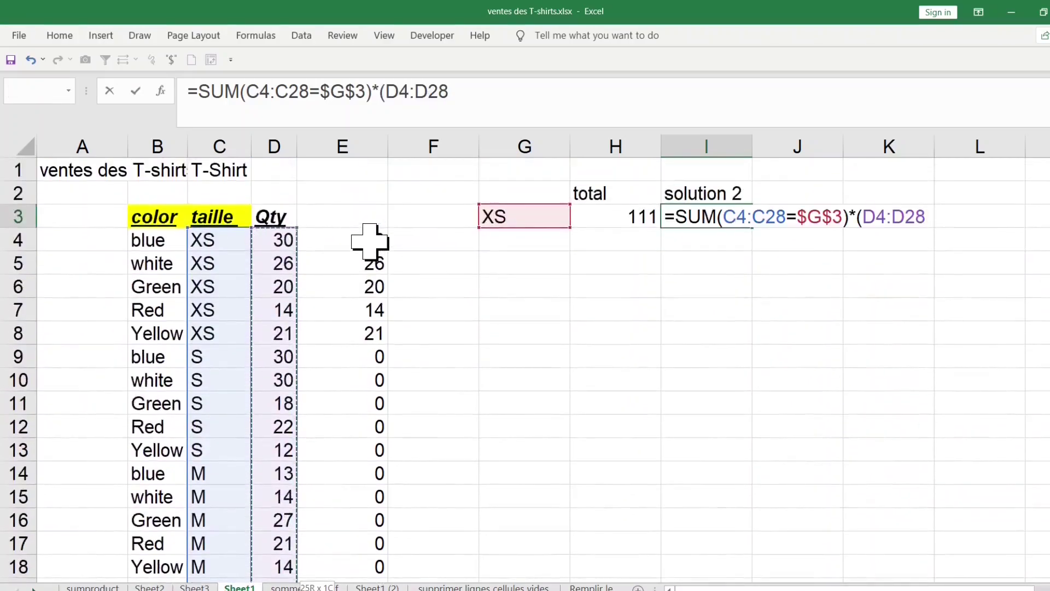
type("))")
type("(")
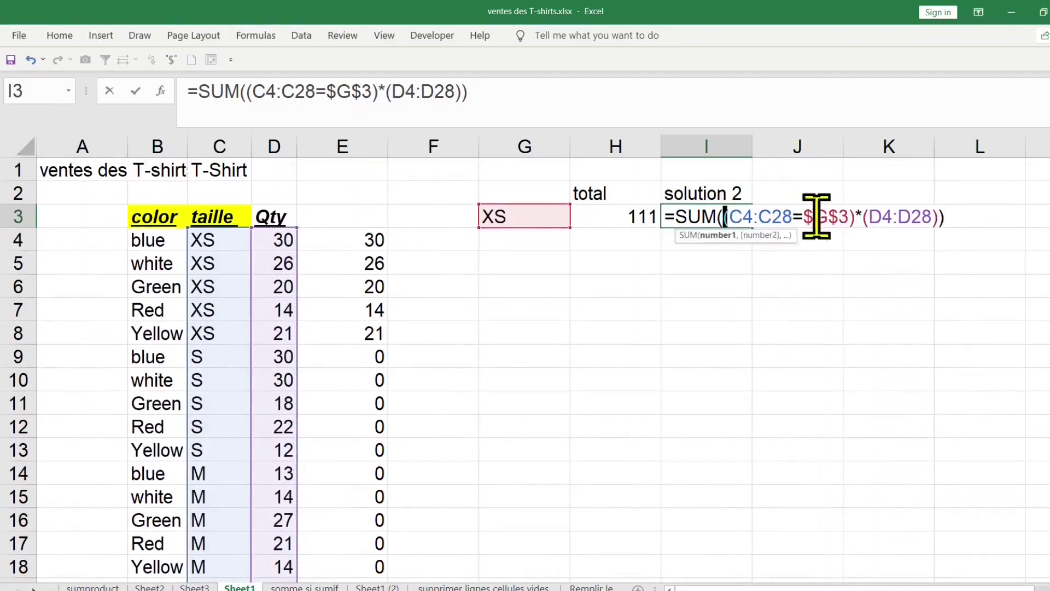
key("Return")
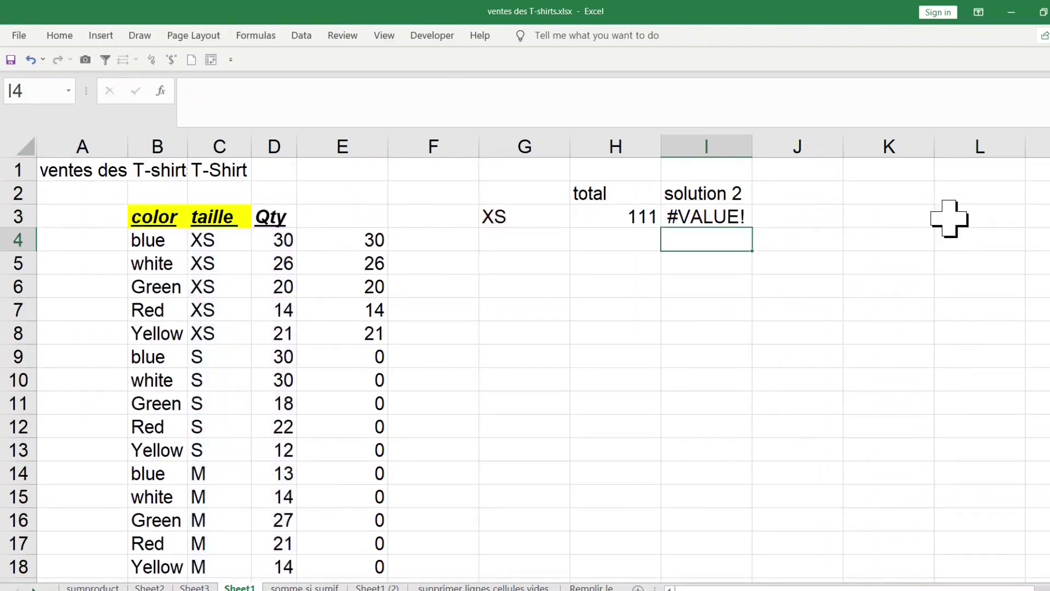
Re-enter the SUM formula in I3 as an array formula.
left_click(698, 221)
left_click(488, 86)
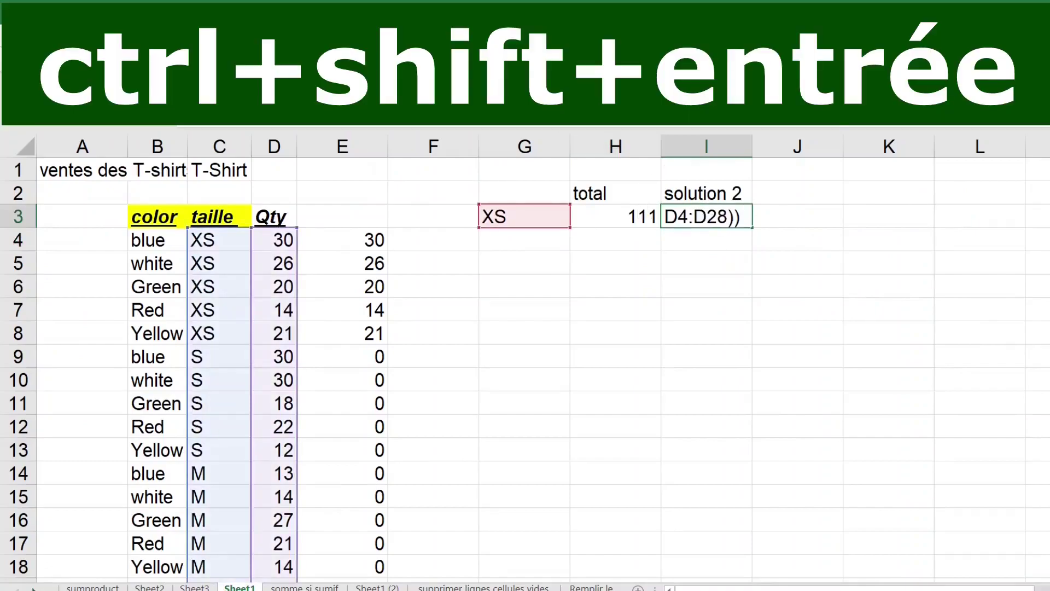
key("ctrl+shift+Return")
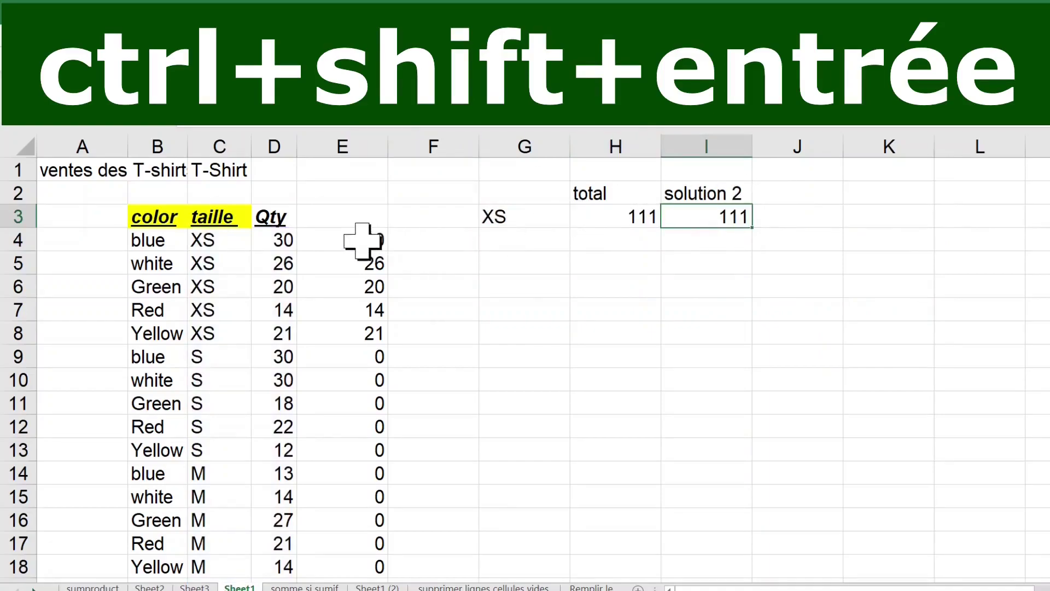
Enter "blue" in G4 as the color criterion below XS.
left_click(539, 238)
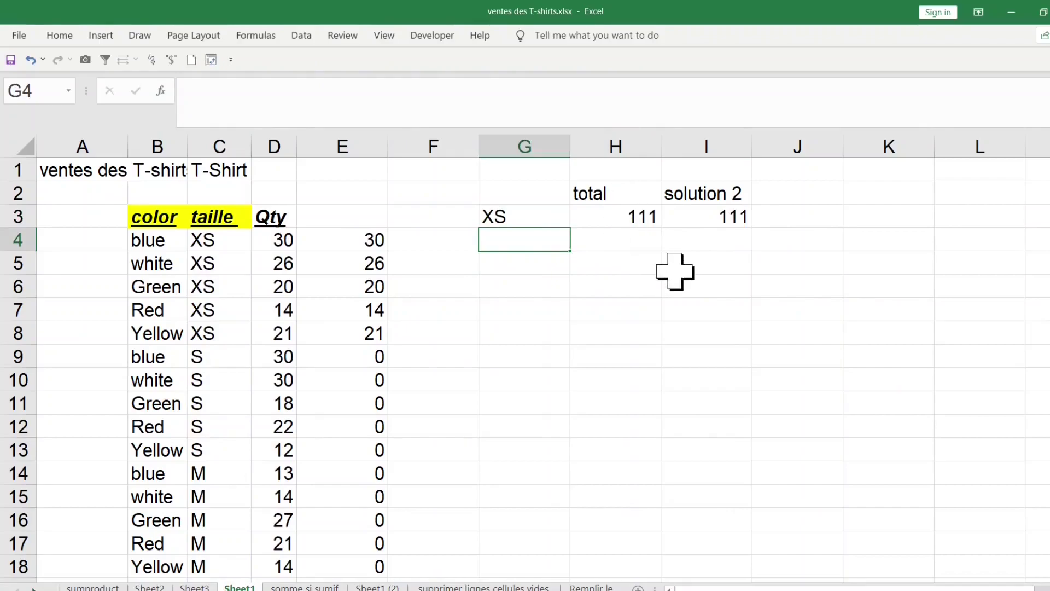
type("blue")
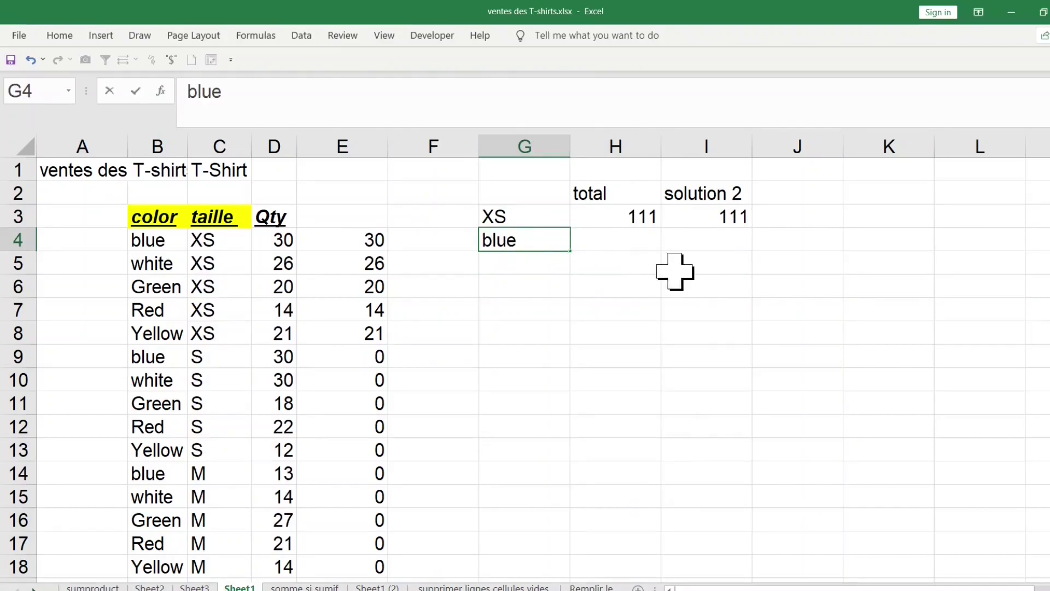
left_click(632, 241)
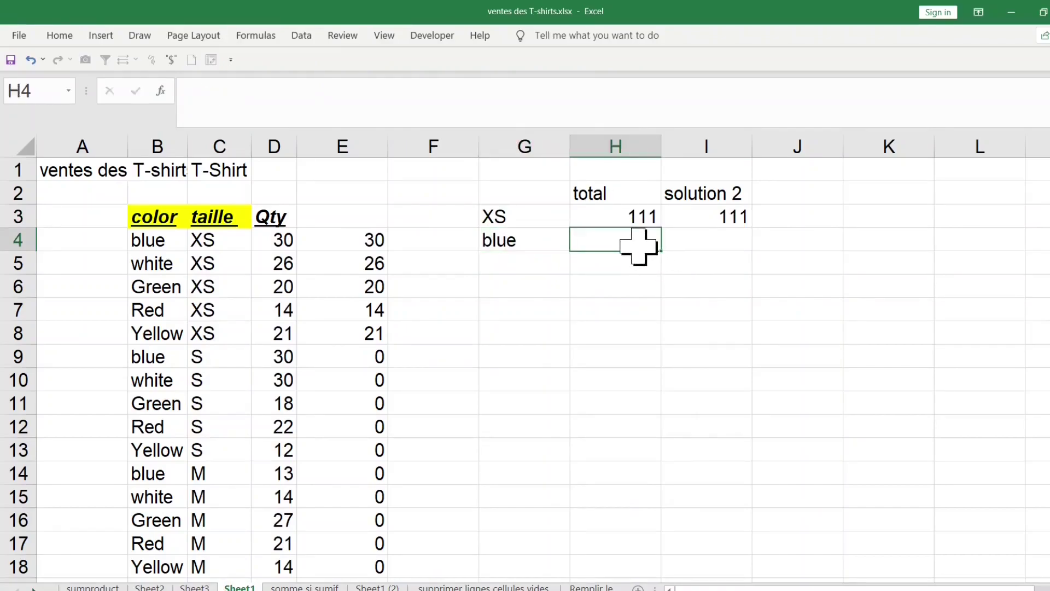
Create named ranges for the color, taille and Qty columns of B3:D28, using only the top row as names.
left_click(147, 242)
left_click(199, 277)
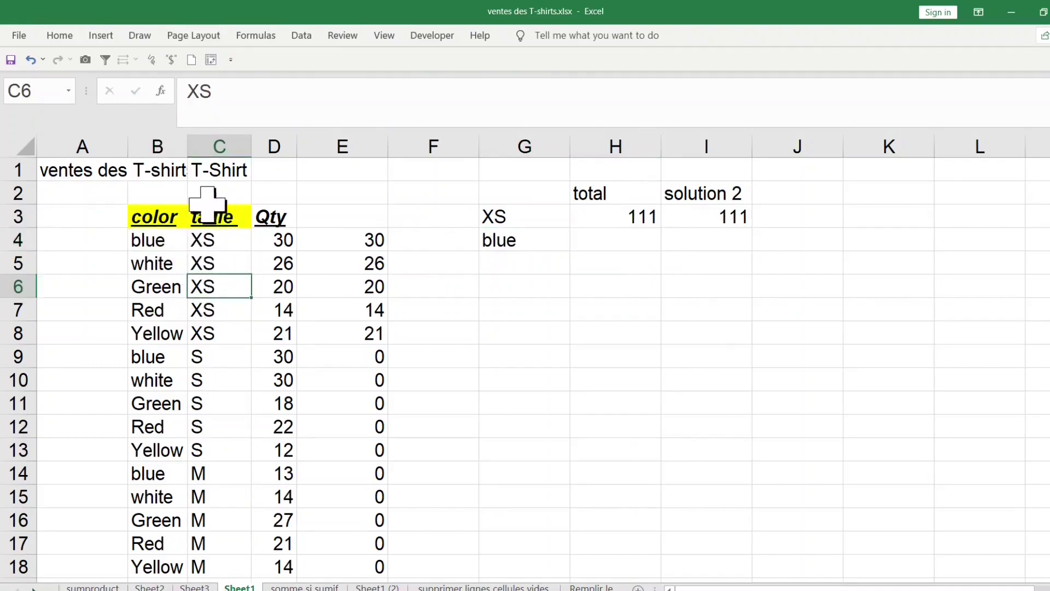
left_click_drag(143, 214, 267, 221)
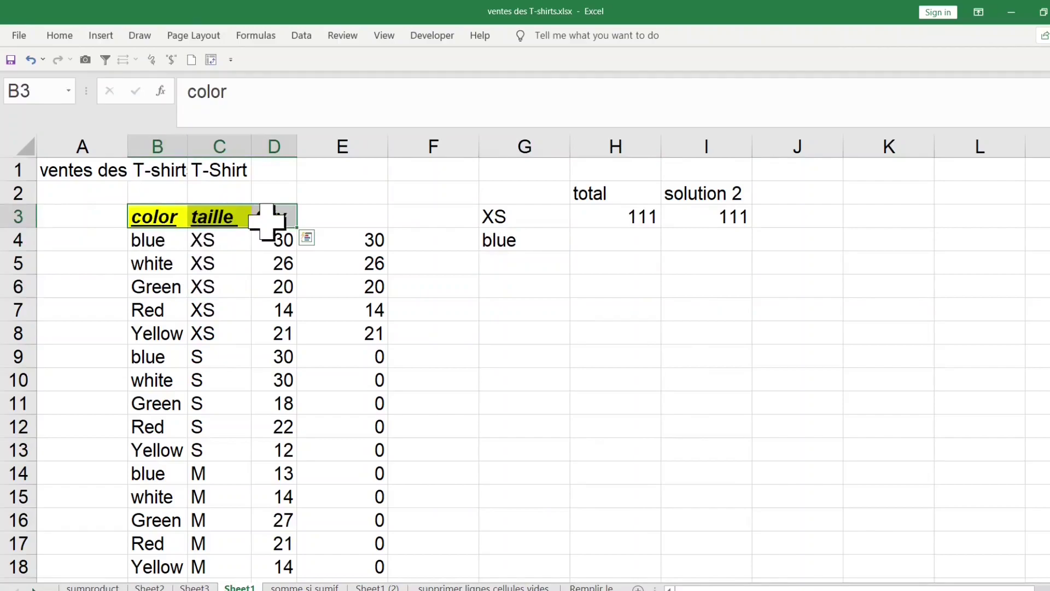
key("ctrl+shift+Down")
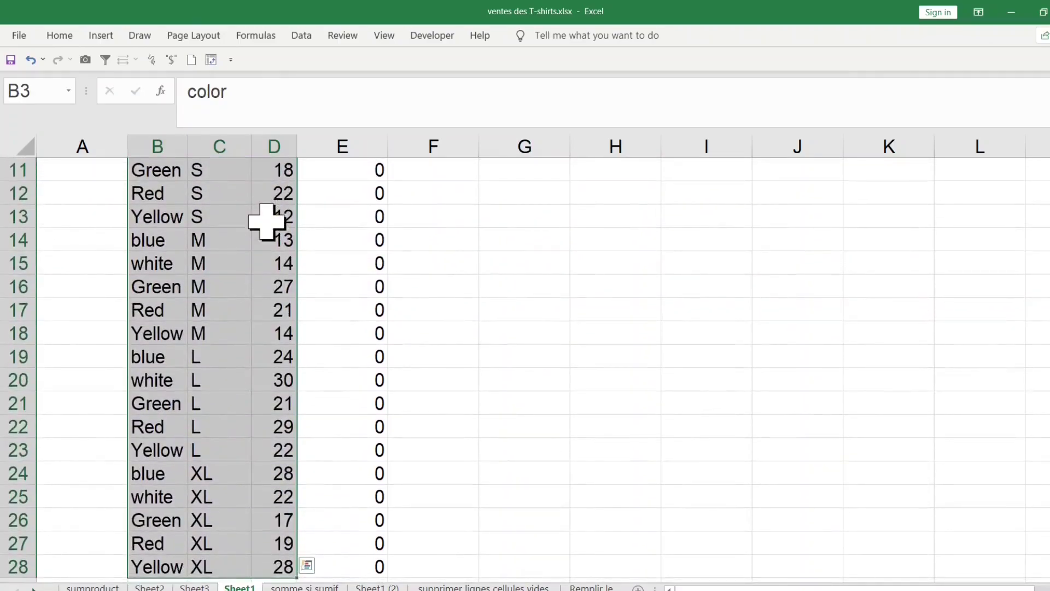
scroll(267, 222, "up", 4)
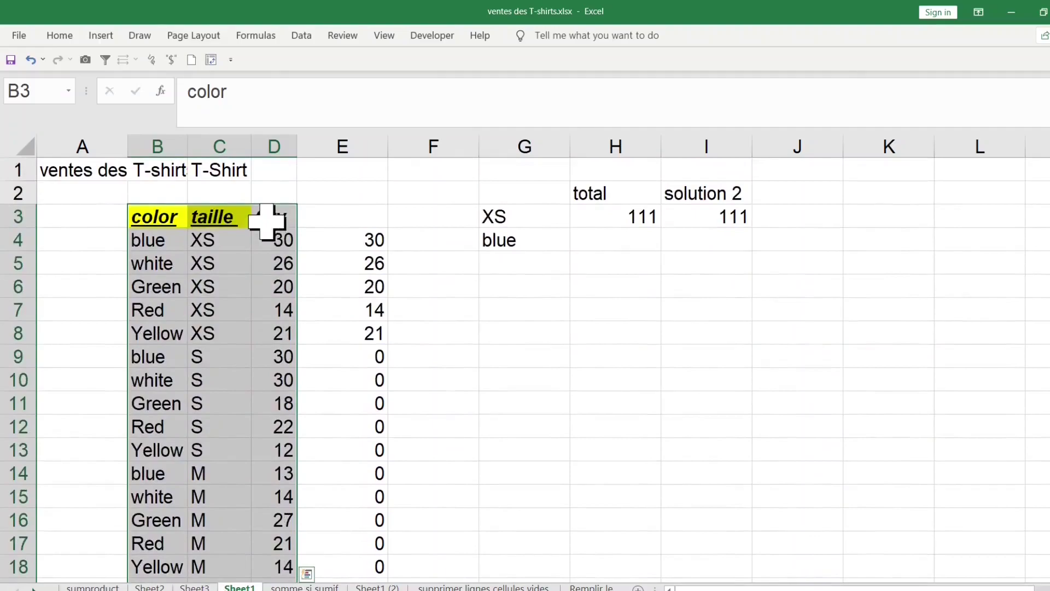
left_click(265, 36)
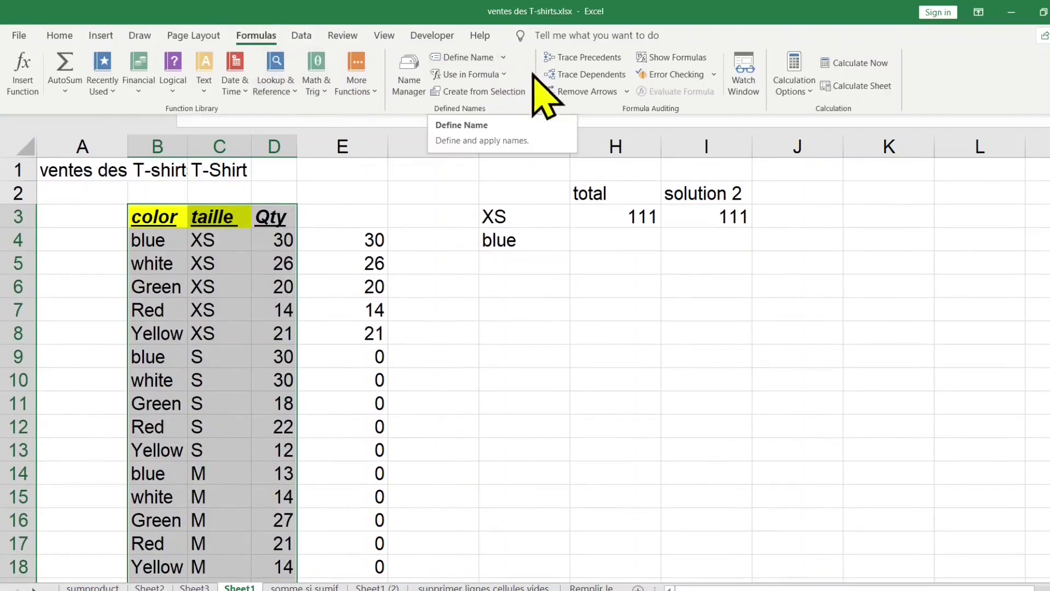
left_click(495, 92)
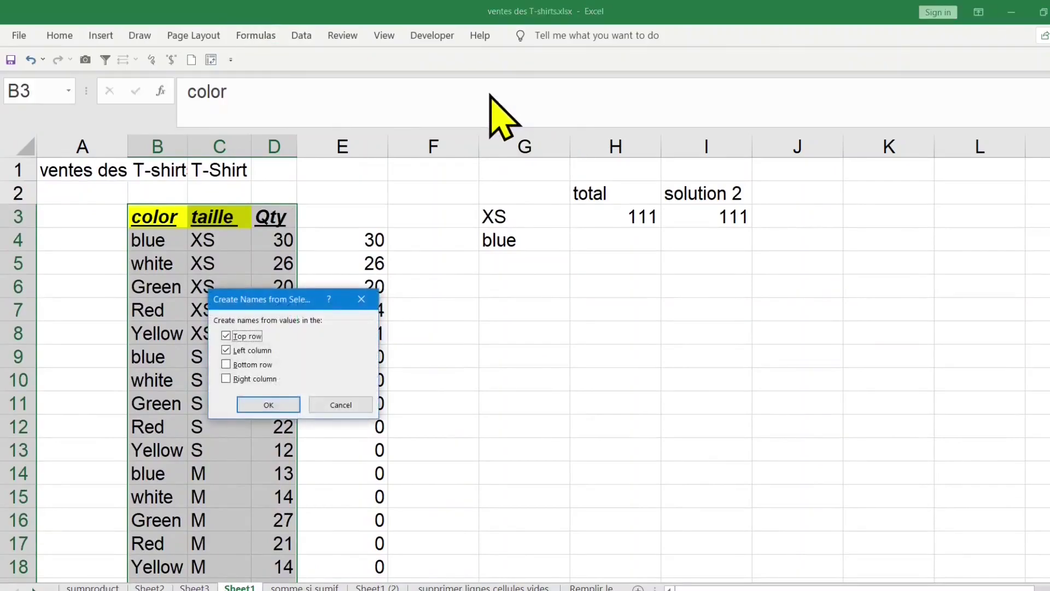
left_click(227, 351)
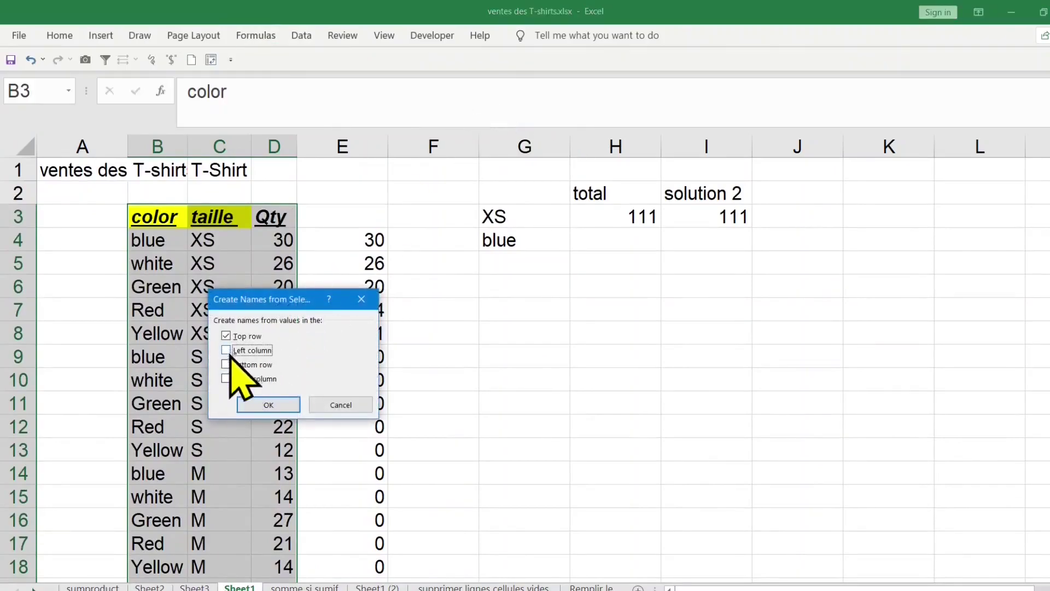
left_click(267, 405)
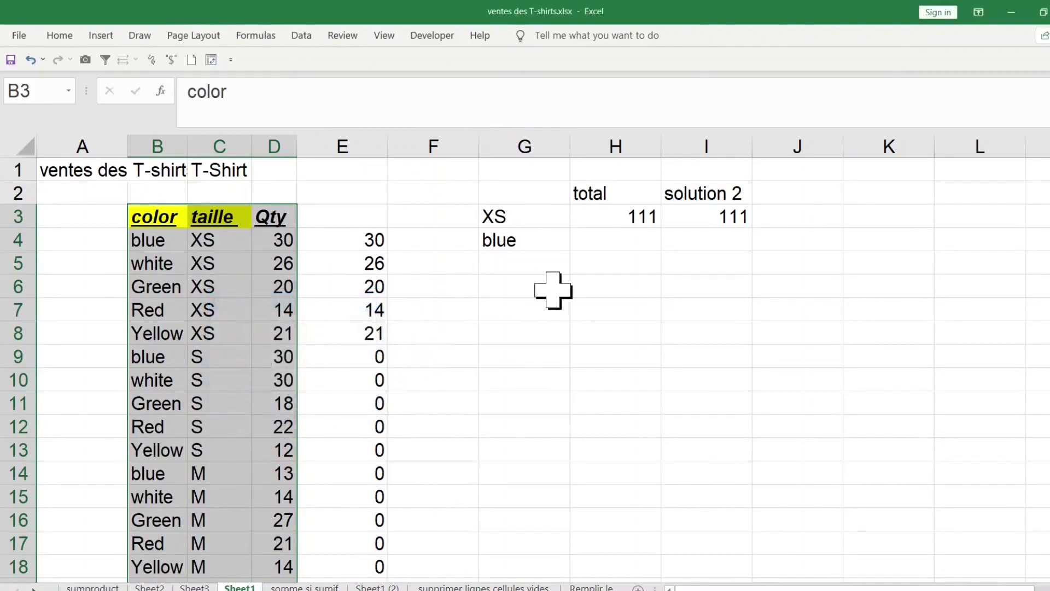
Check which cells the named ranges color and Qty cover by going to each of them.
left_click(548, 286)
left_click(68, 91)
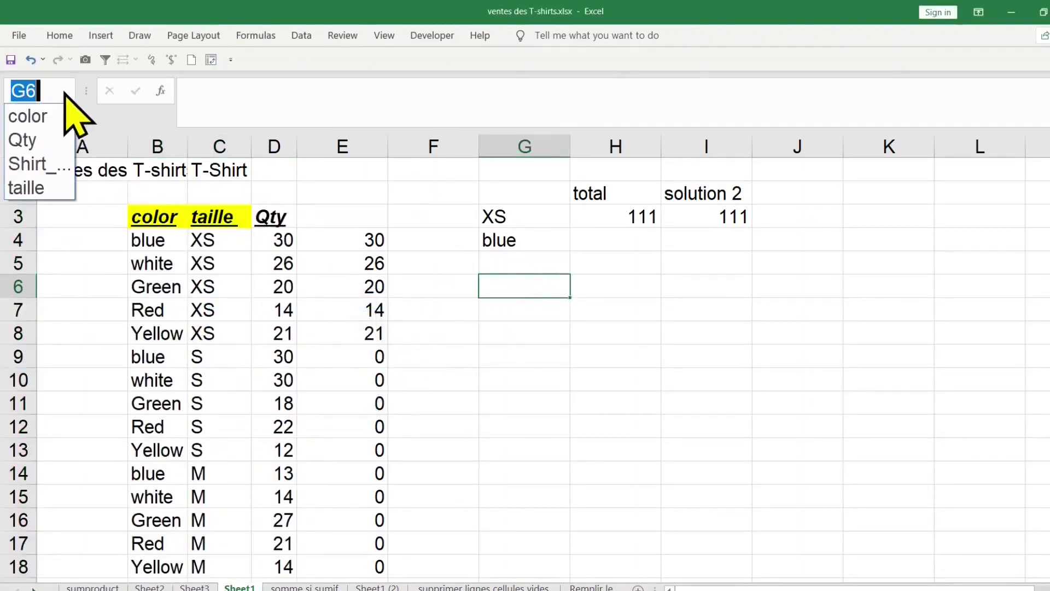
left_click(43, 115)
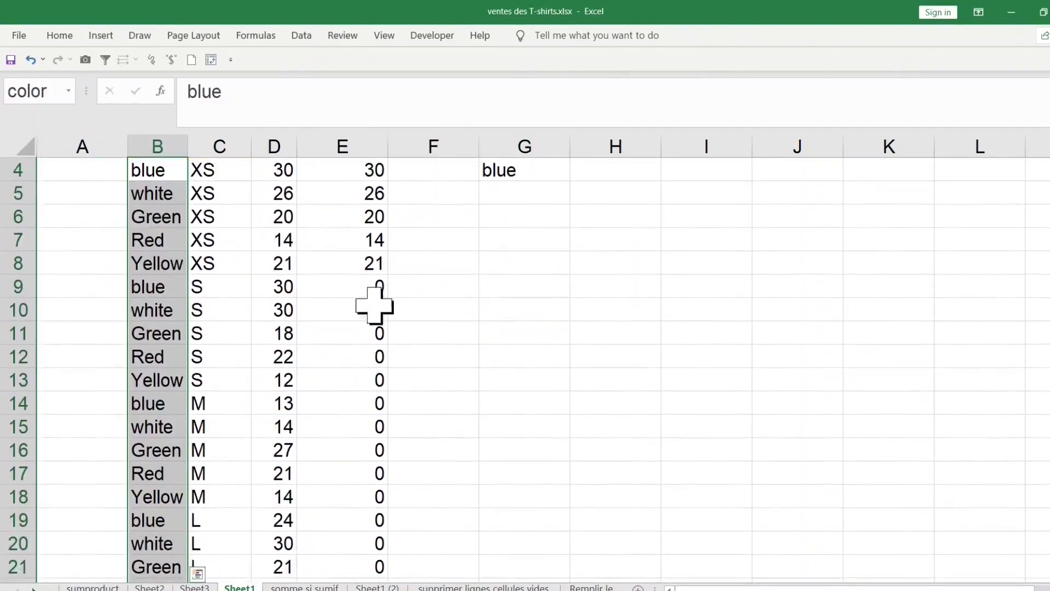
left_click(455, 287)
key("ctrl+Home")
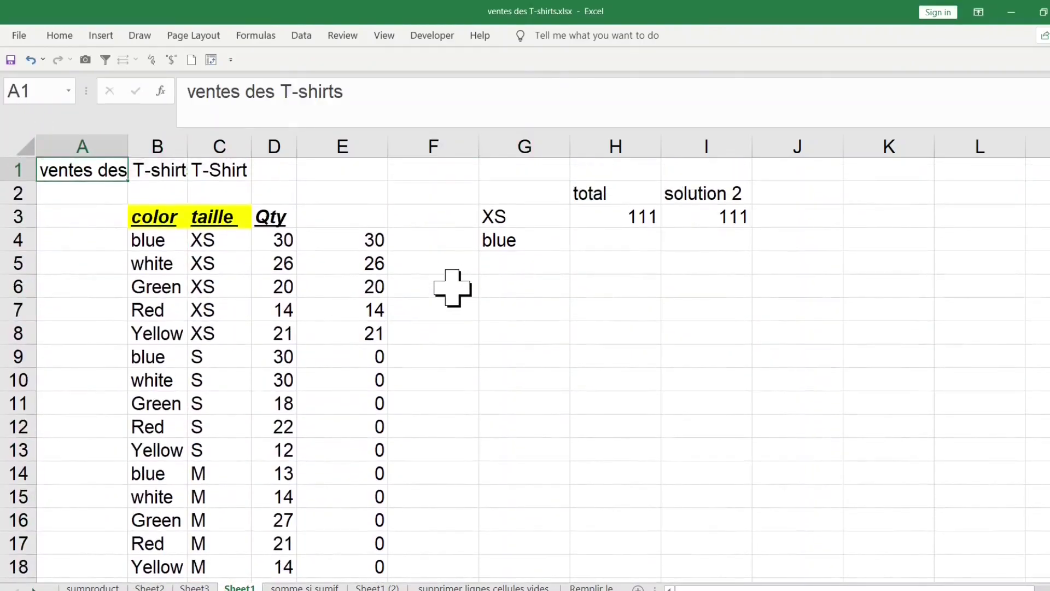
left_click(265, 218)
left_click(69, 91)
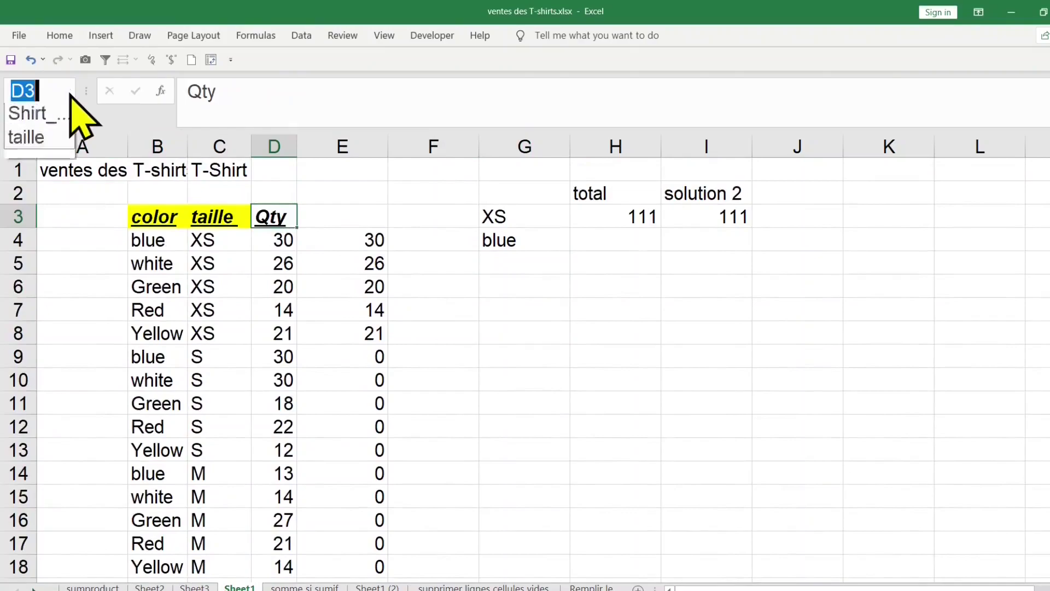
left_click(38, 140)
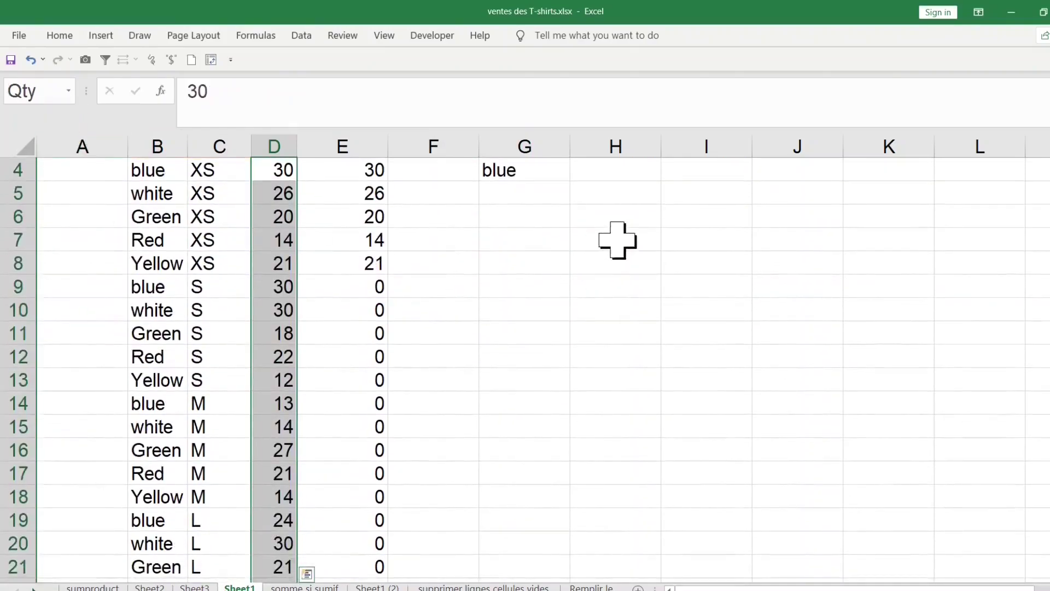
Enter =SUM(color=$G$4)*(Qty) in H4 as a regular formula, inserting the named ranges color and Qty.
left_click(596, 241)
scroll(591, 250, "up", 1)
left_click(614, 245)
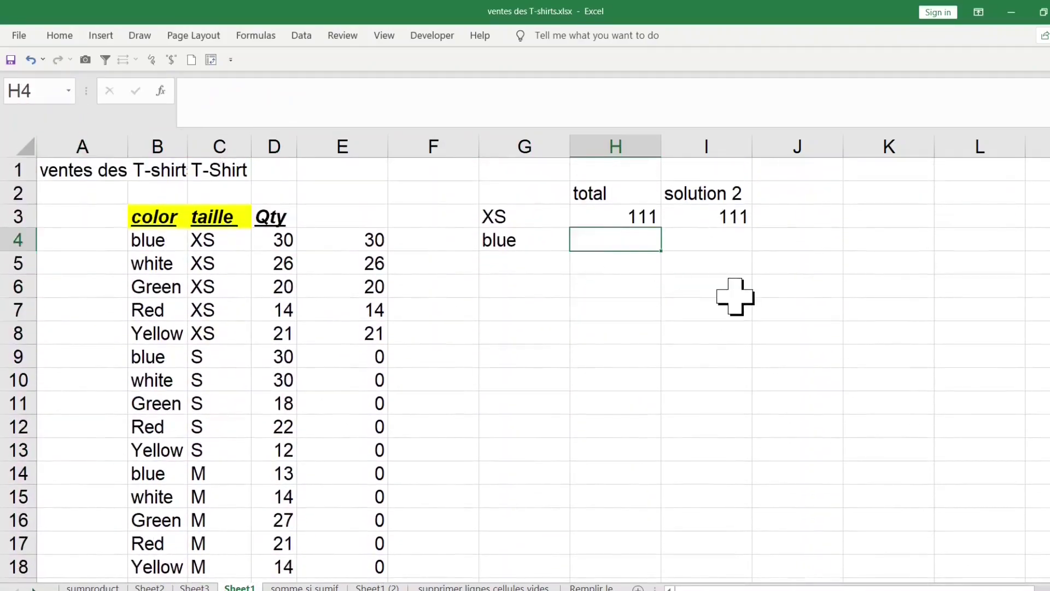
type("=sum")
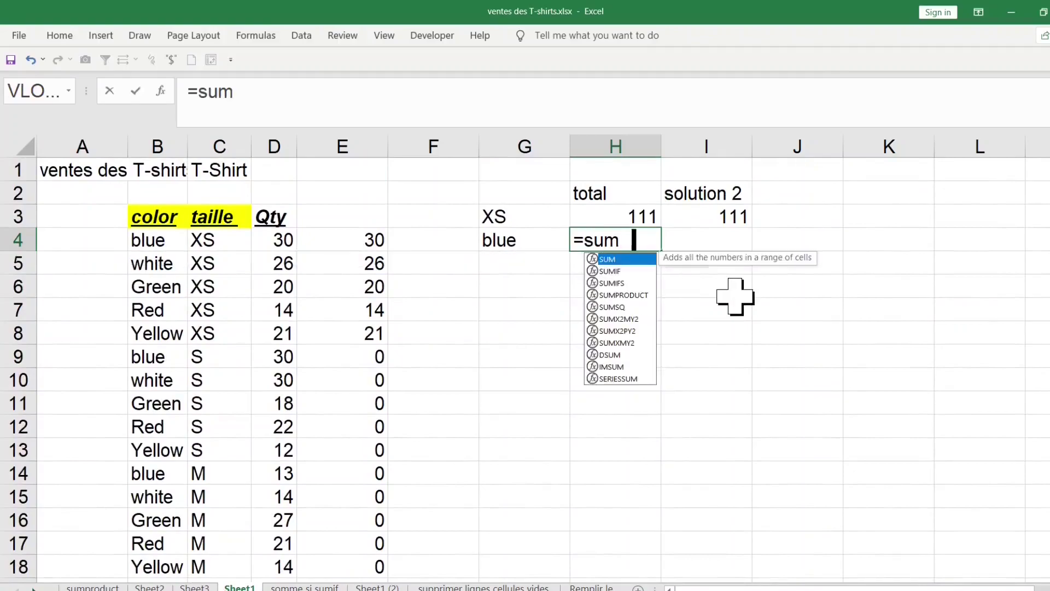
key("Tab")
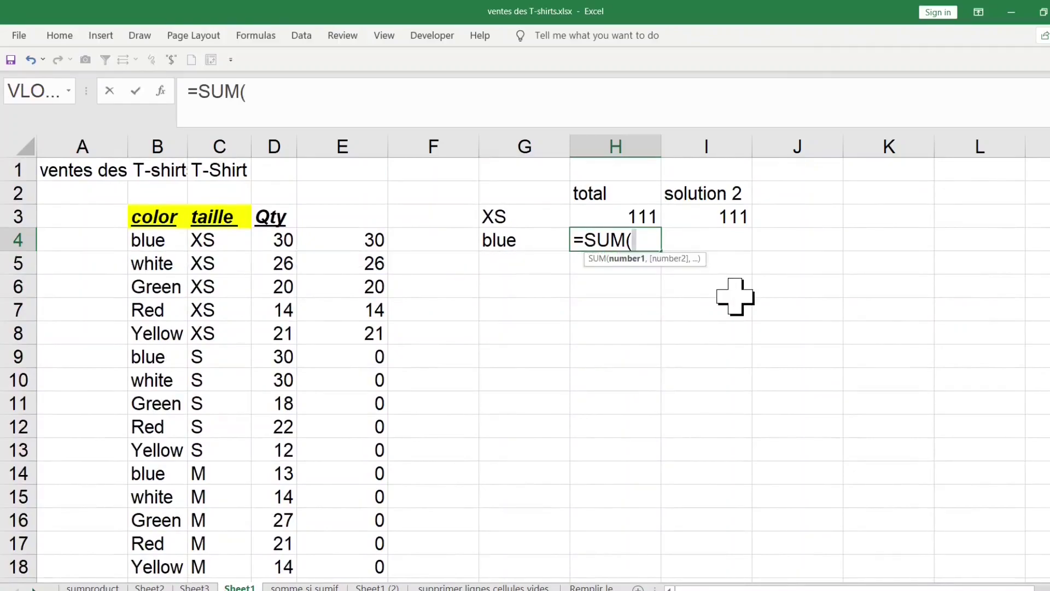
key("F3")
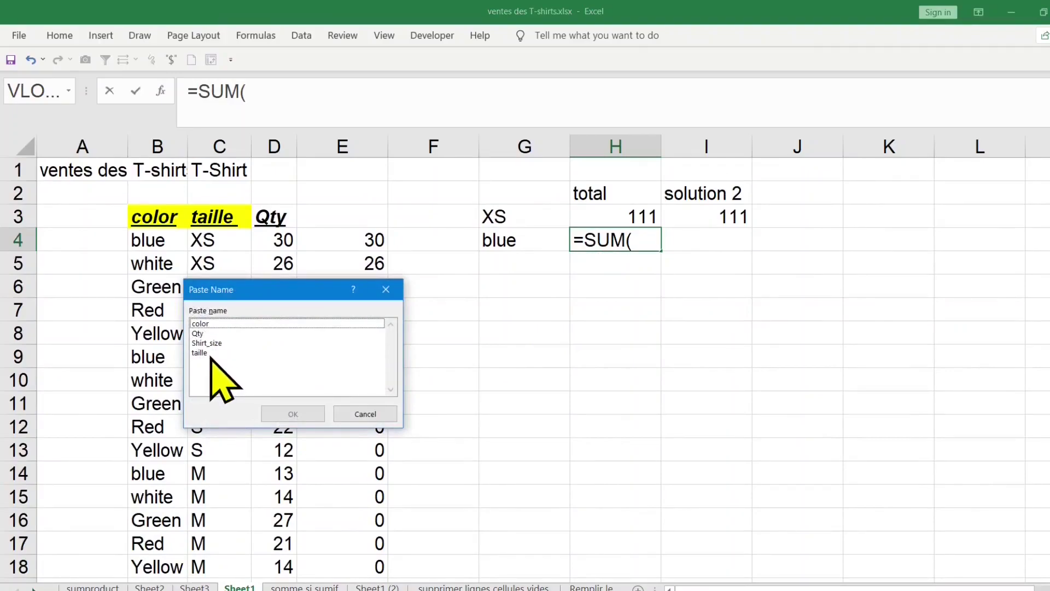
double_click(219, 324)
type("=")
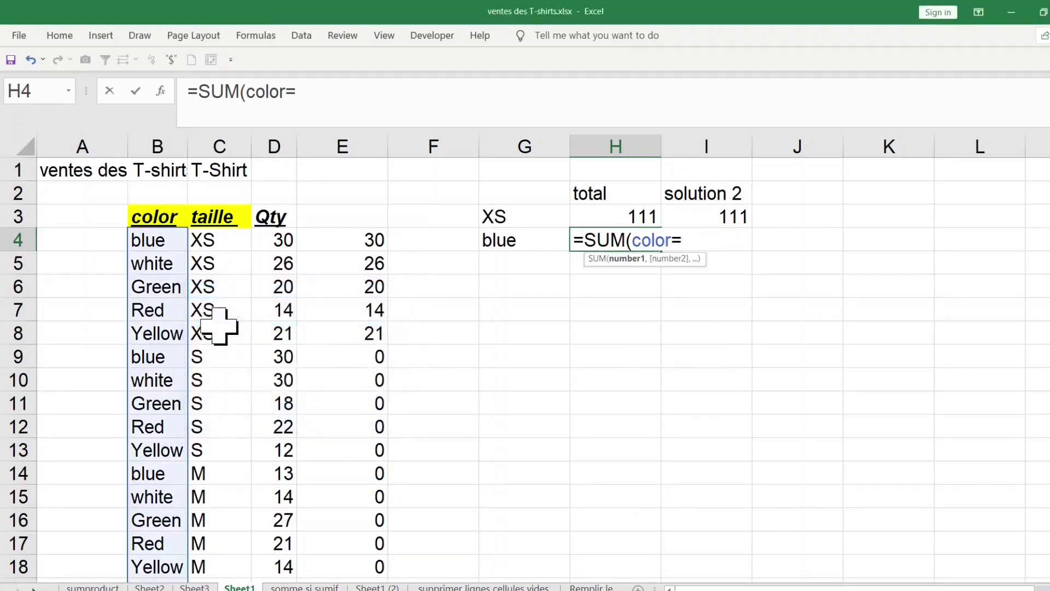
left_click(511, 245)
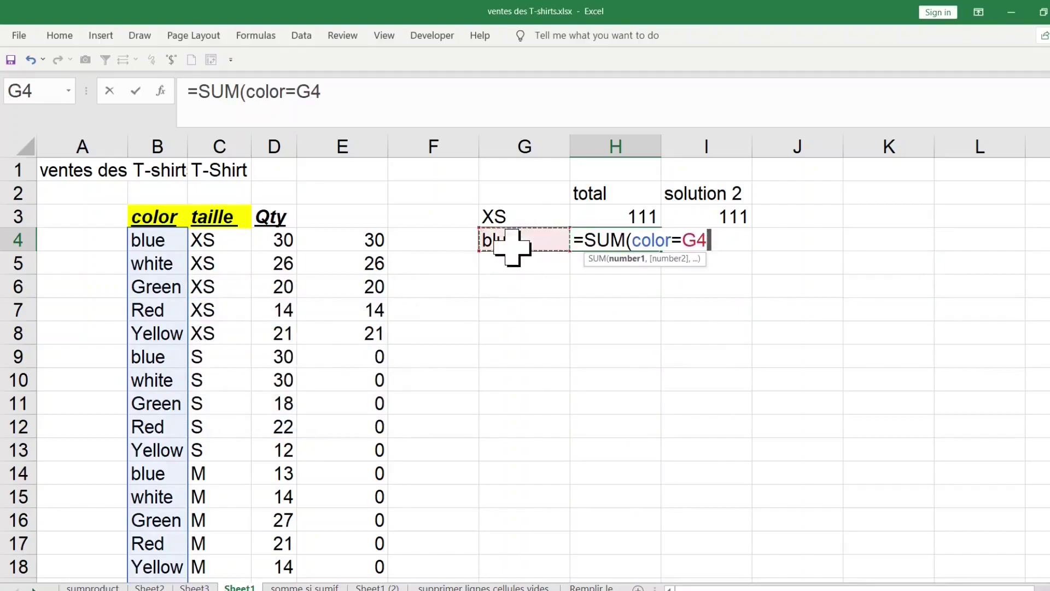
key("F4")
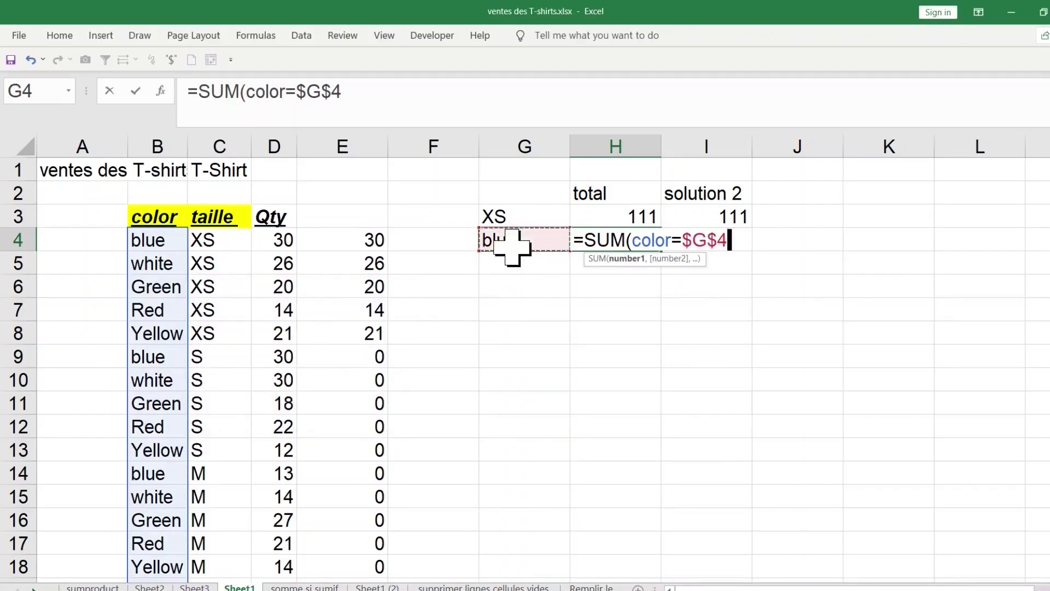
type(")*(")
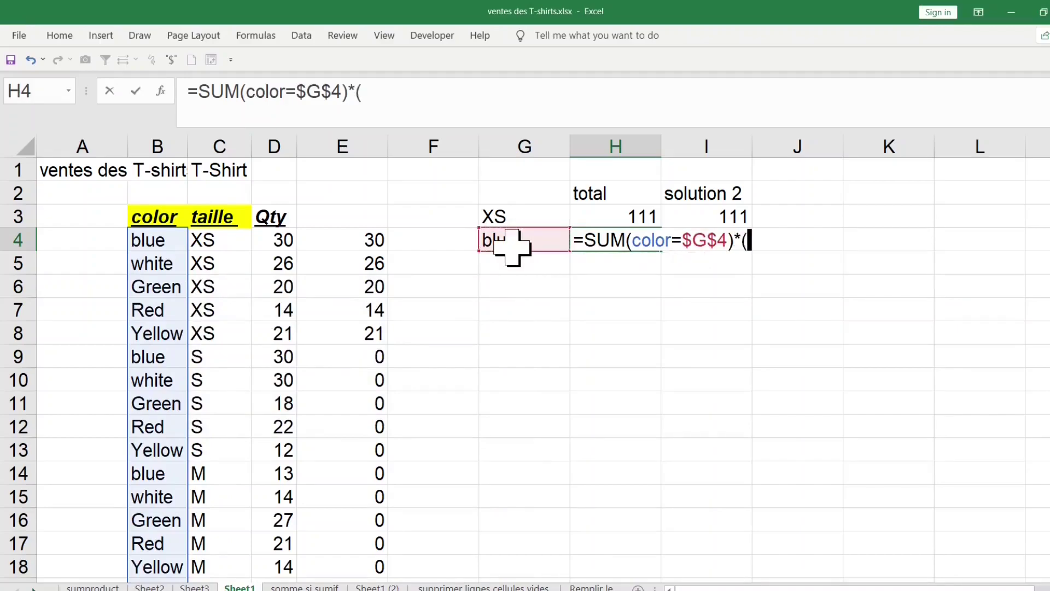
key("F3")
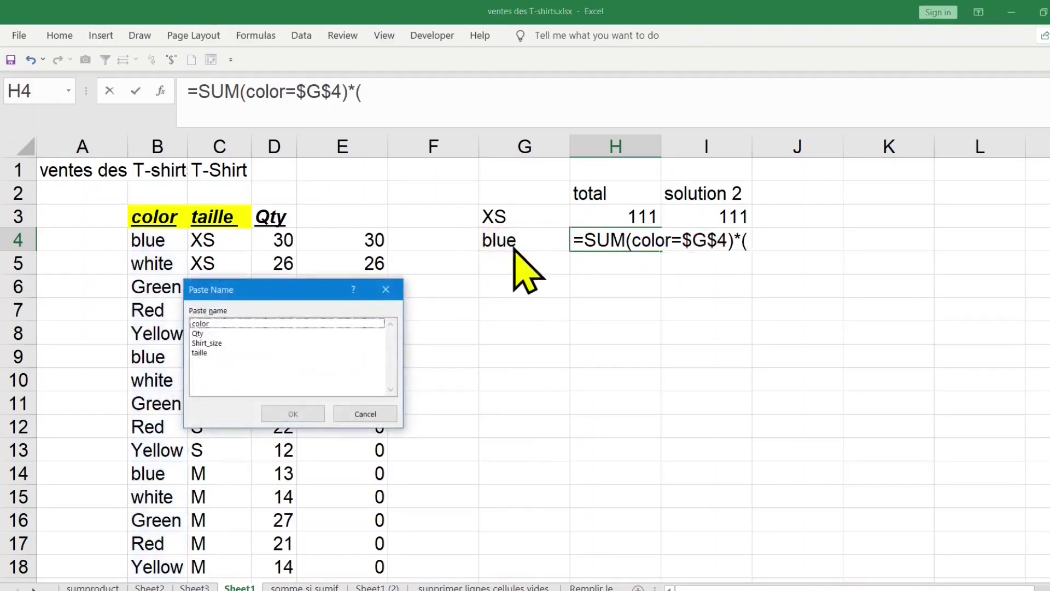
left_click(219, 334)
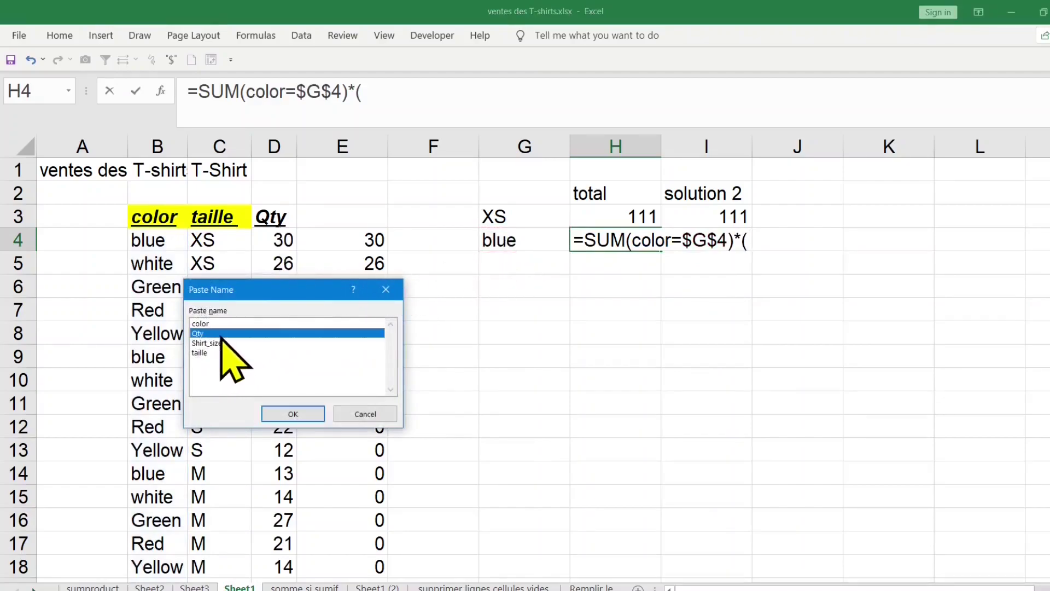
double_click(219, 334)
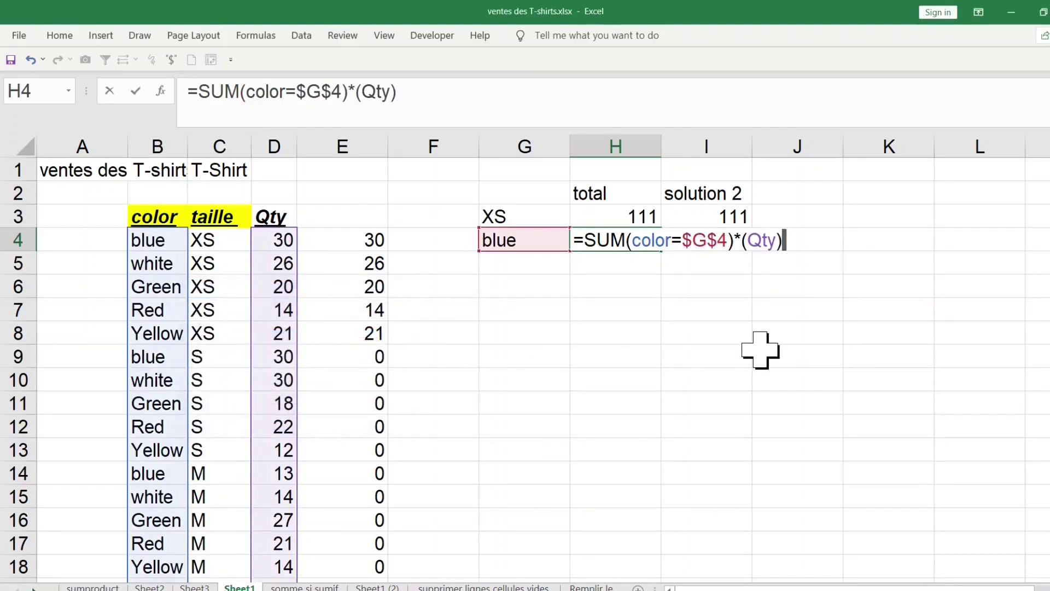
key("Return")
Compare the total in H4 with the quantities of the first blue rows, B4 with D4 and B9 with D9.
left_click(634, 237)
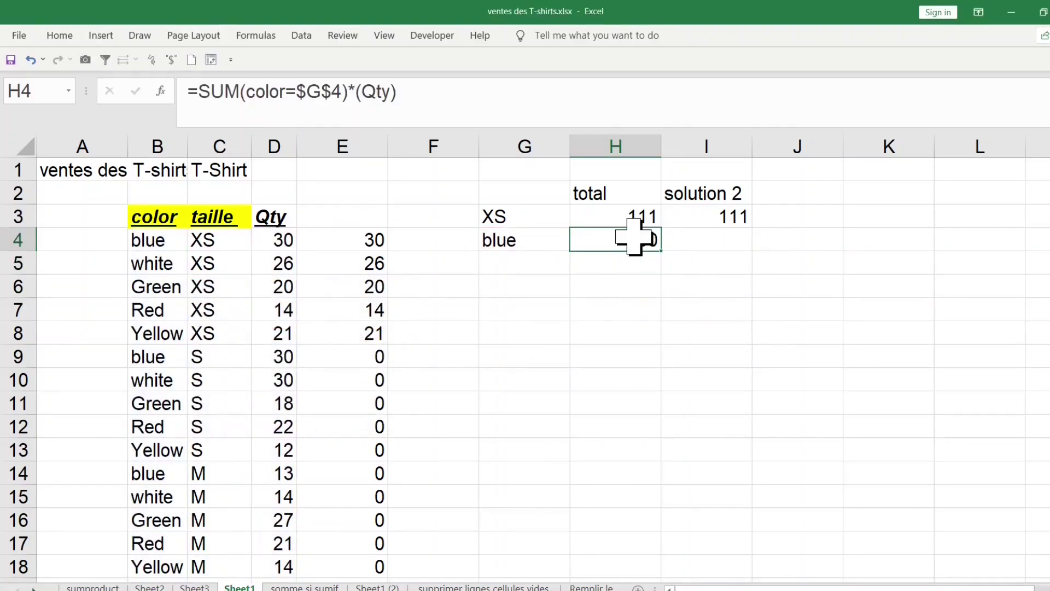
left_click(162, 241)
left_click(276, 240, "ctrl")
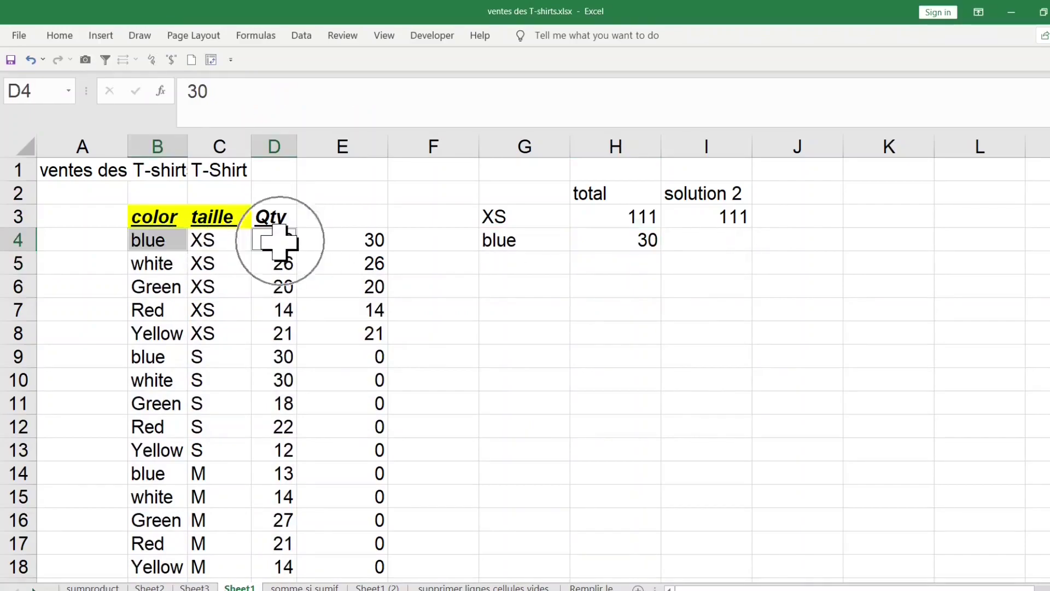
left_click(153, 355)
left_click(266, 356, "ctrl")
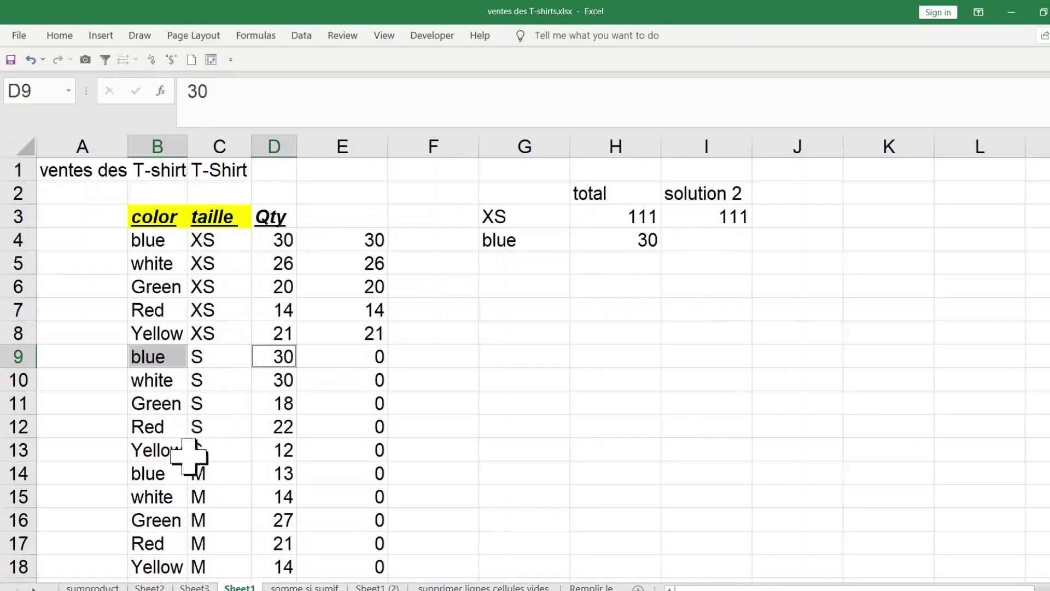
Try to re-enter the H4 formula as an array formula, and clear the cell.
left_click(634, 240)
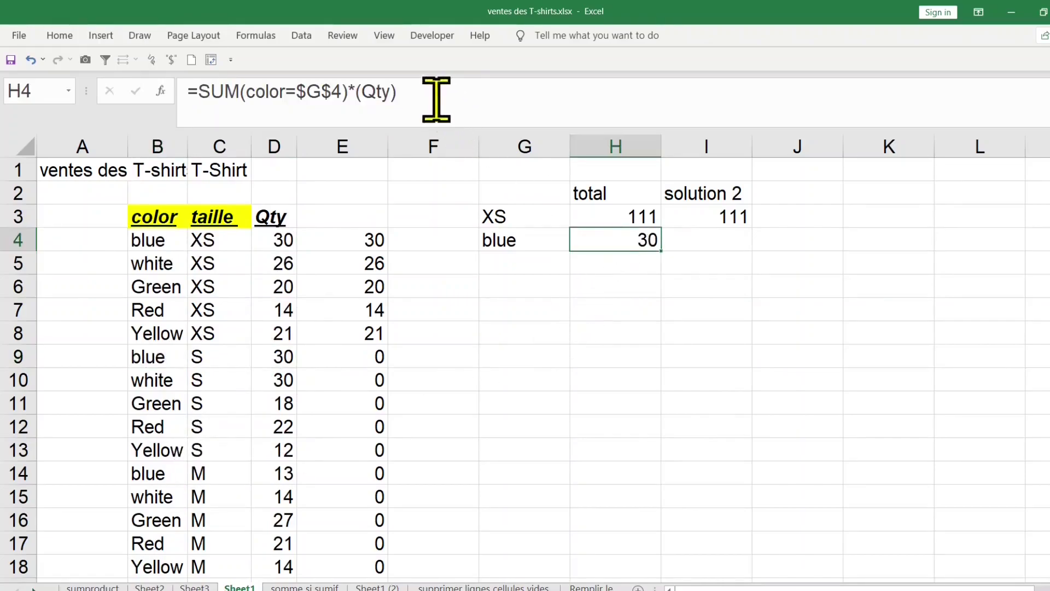
left_click(429, 93)
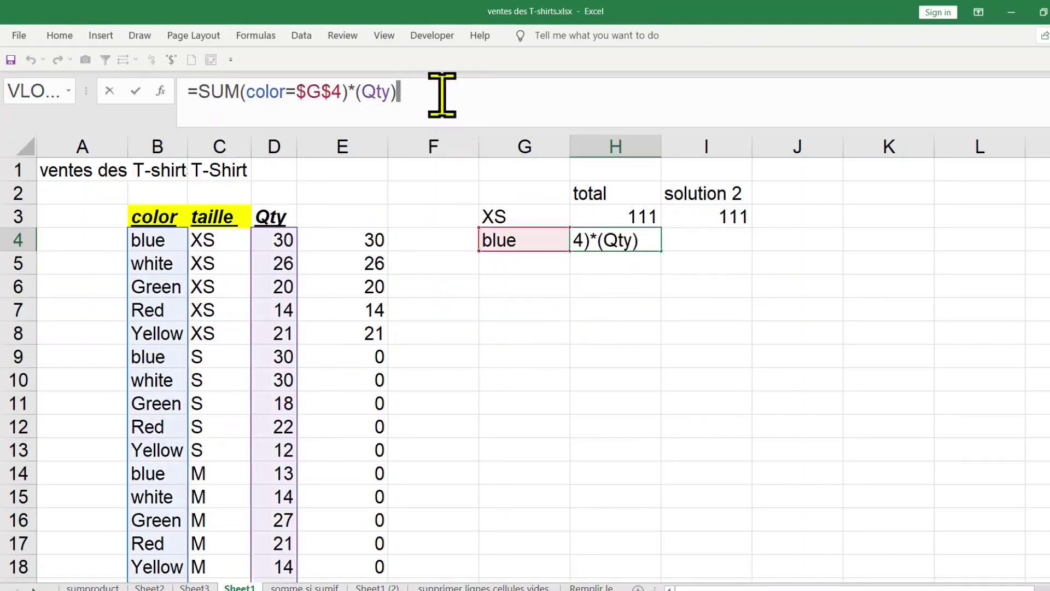
key("ctrl+shift+Return")
key("Delete")
Enter =SUM((color=$G$4)*(Qty)) in H4 as an array formula, inserting the named ranges color and Qty.
type("=")
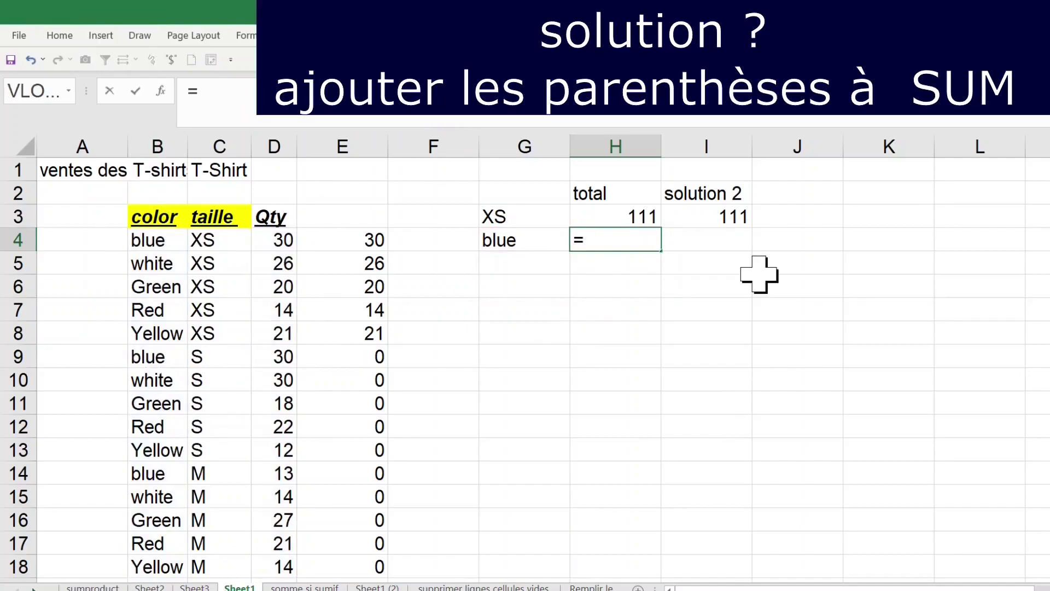
type("sum((")
key("F3")
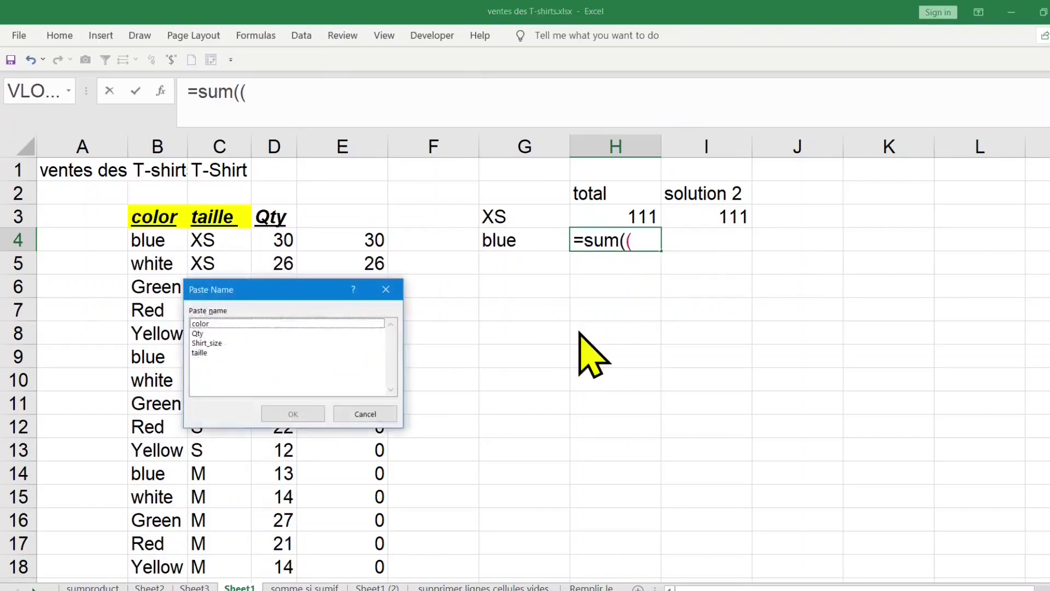
left_click(212, 332)
left_click(210, 327)
double_click(211, 326)
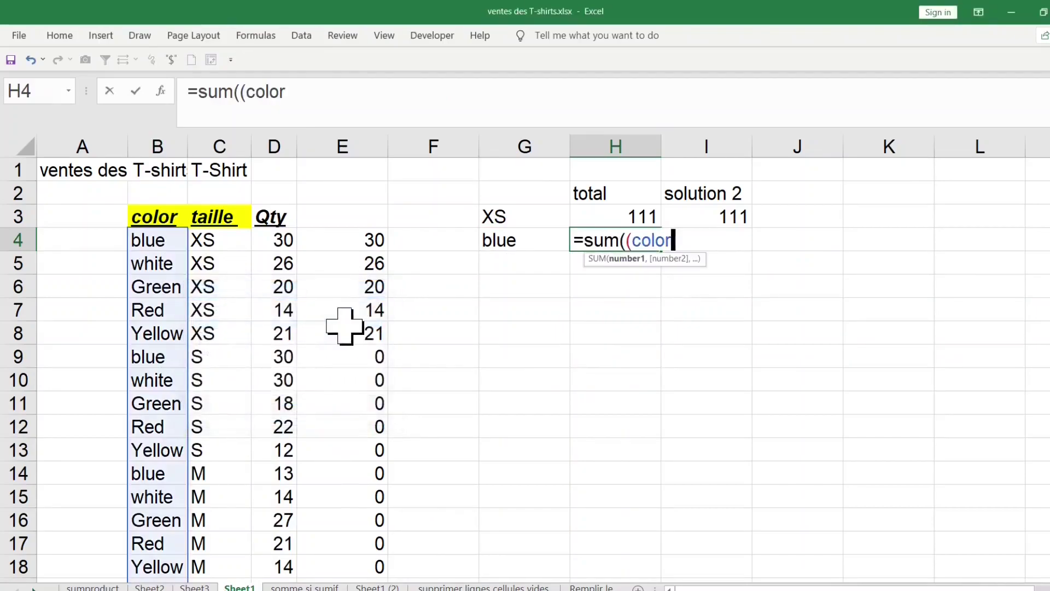
type("=")
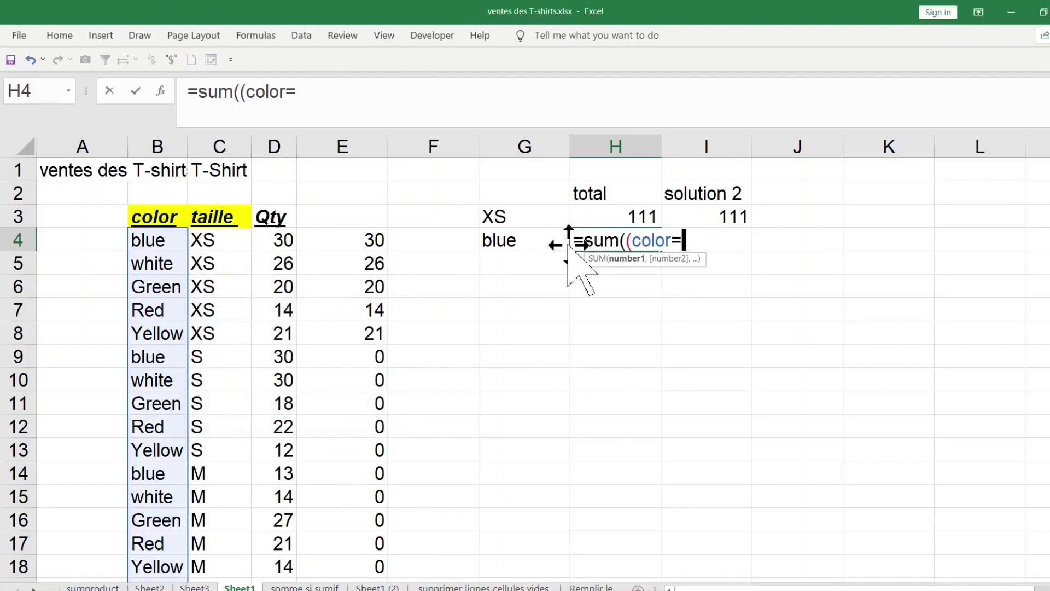
left_click(518, 238)
key("F4")
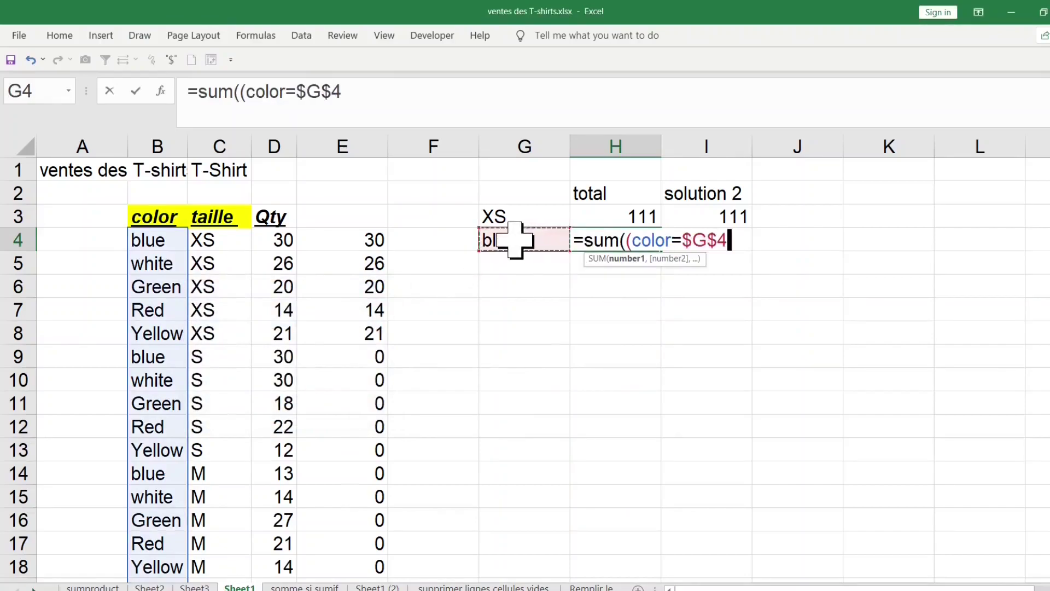
type(")*(")
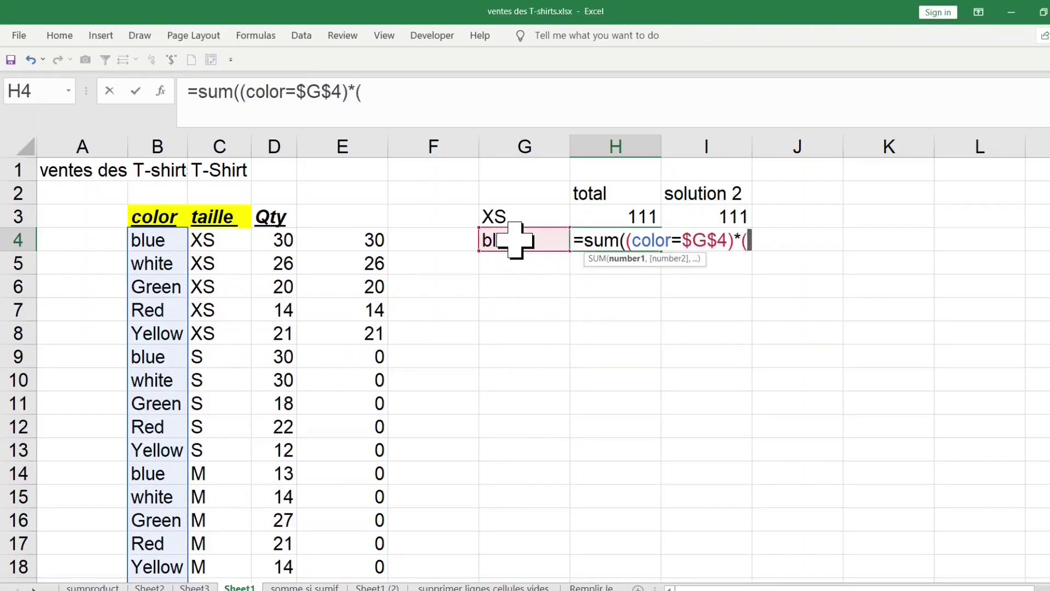
key("F3")
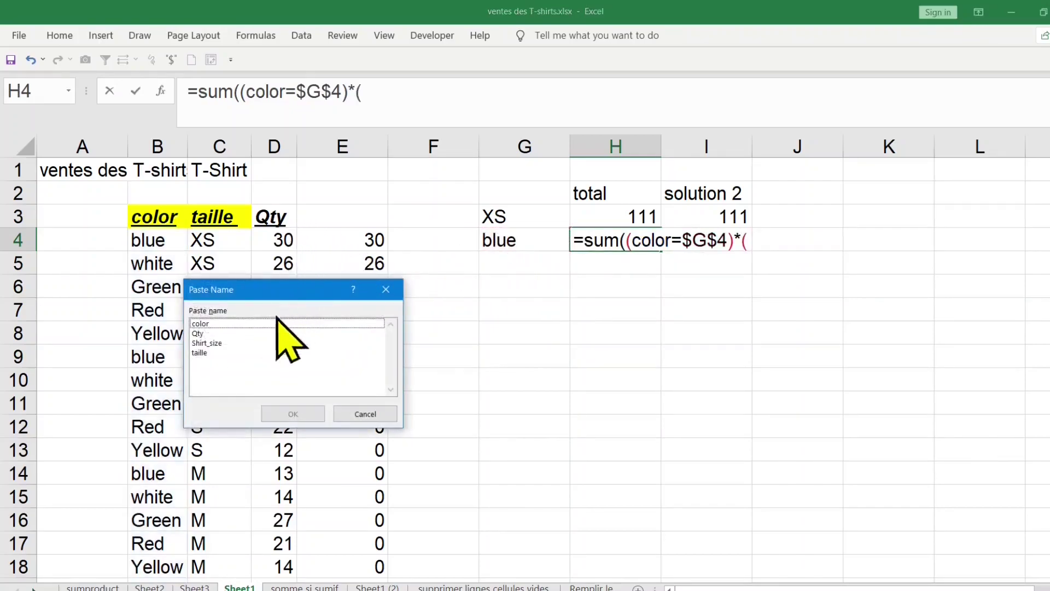
left_click(207, 333)
double_click(207, 333)
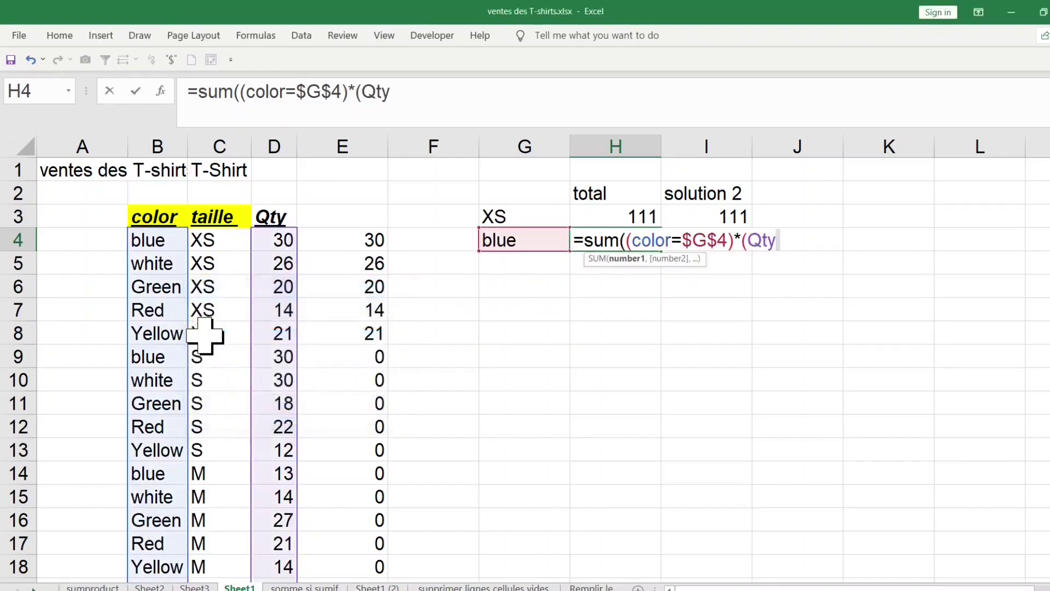
type(")")
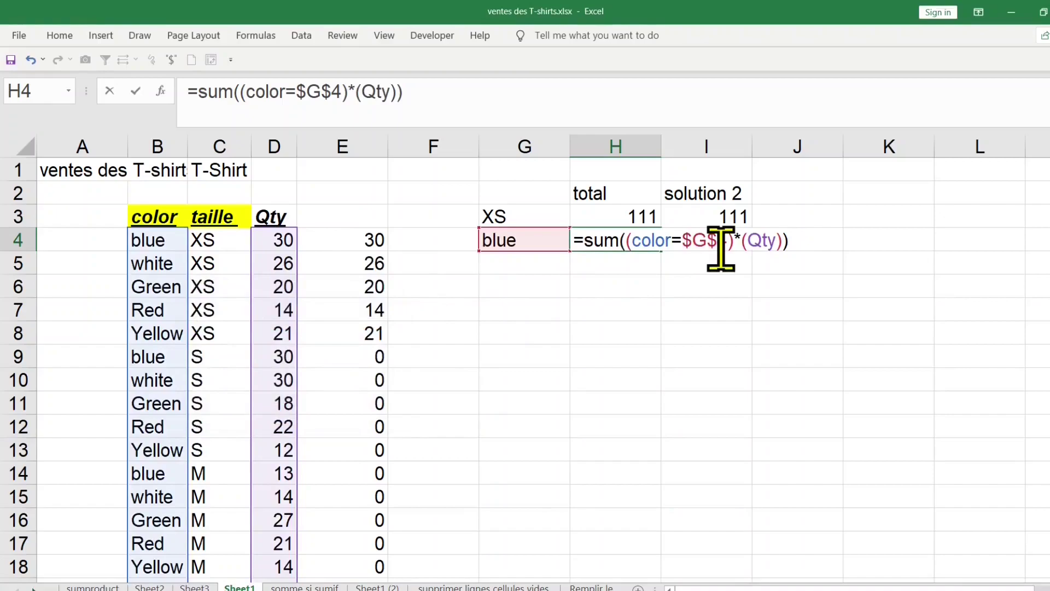
key("ctrl+shift+Return")
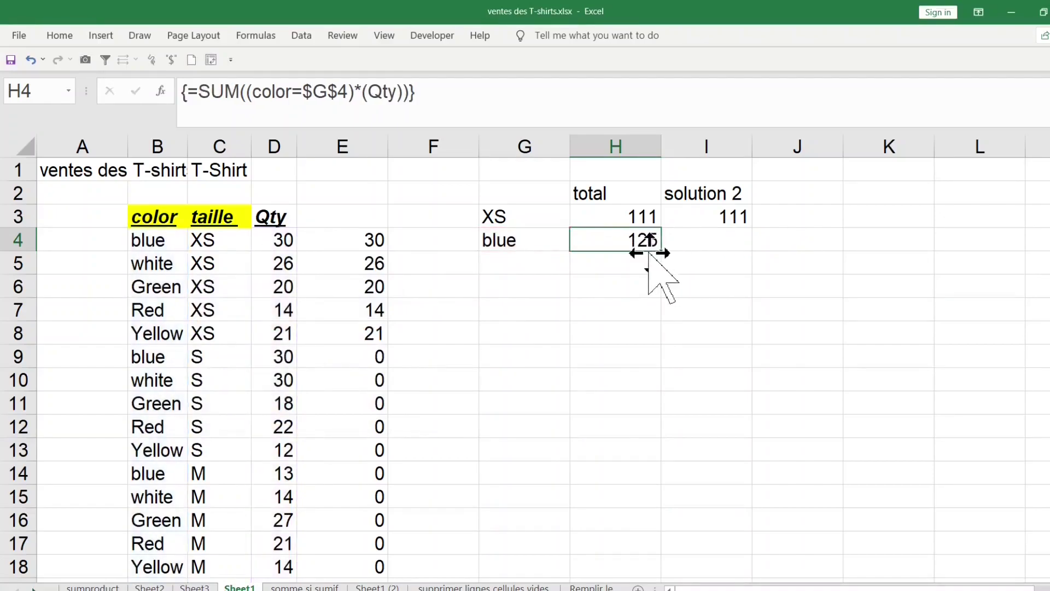
Enter the color criteria Green, Red and Yellow in G5:G7 below blue.
left_click(534, 269)
left_click(500, 239)
left_click(520, 261)
type("Green")
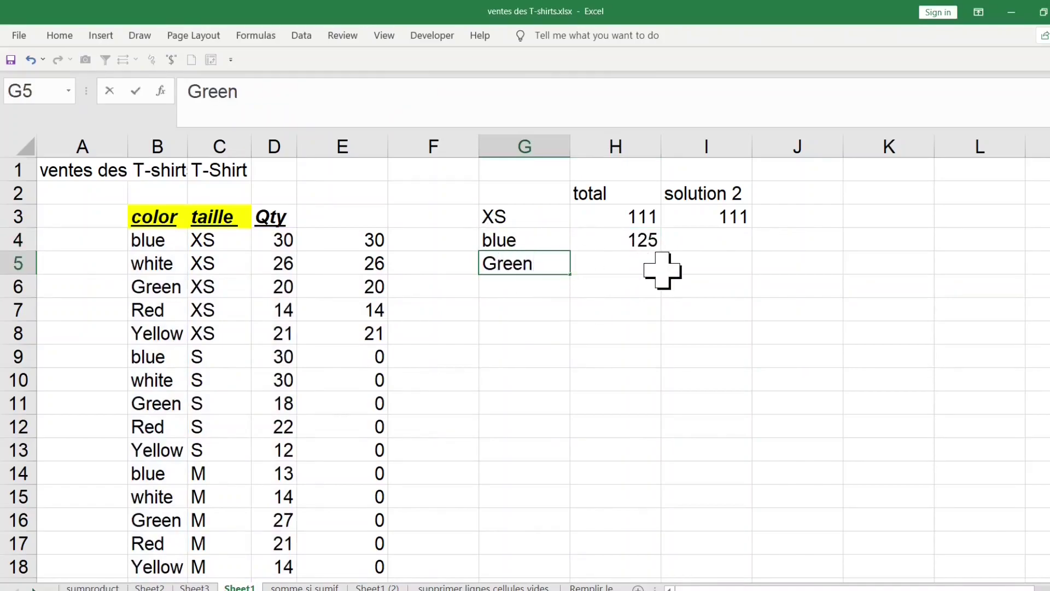
key("Return")
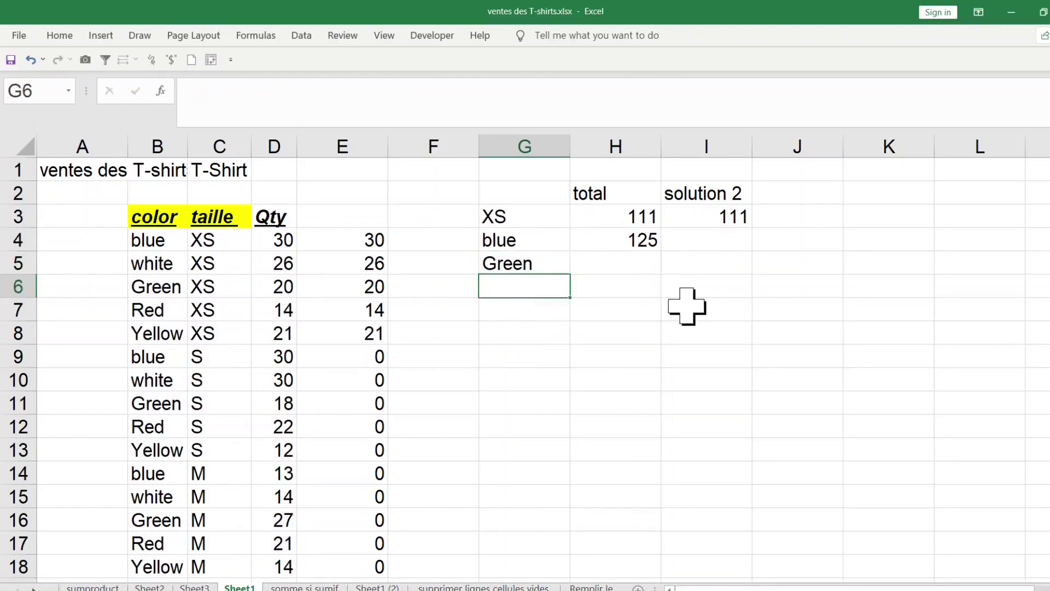
type("Red")
key("Return")
type("Yellow")
left_click(614, 331)
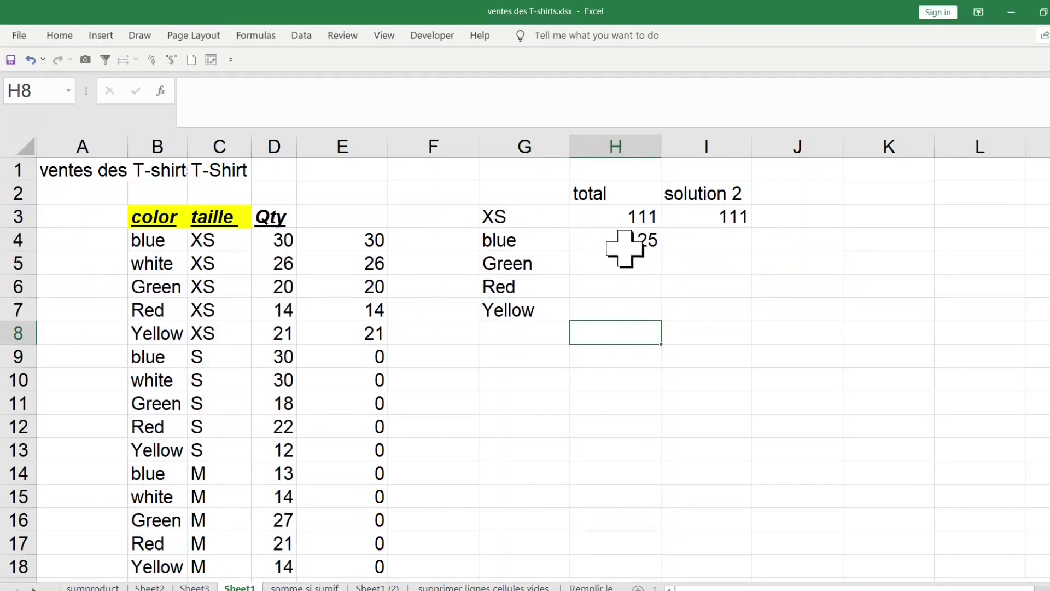
Fill the array formula in H4 down to H7, and check the copied formula in H5.
left_click(624, 249)
left_click_drag(666, 249, 668, 320)
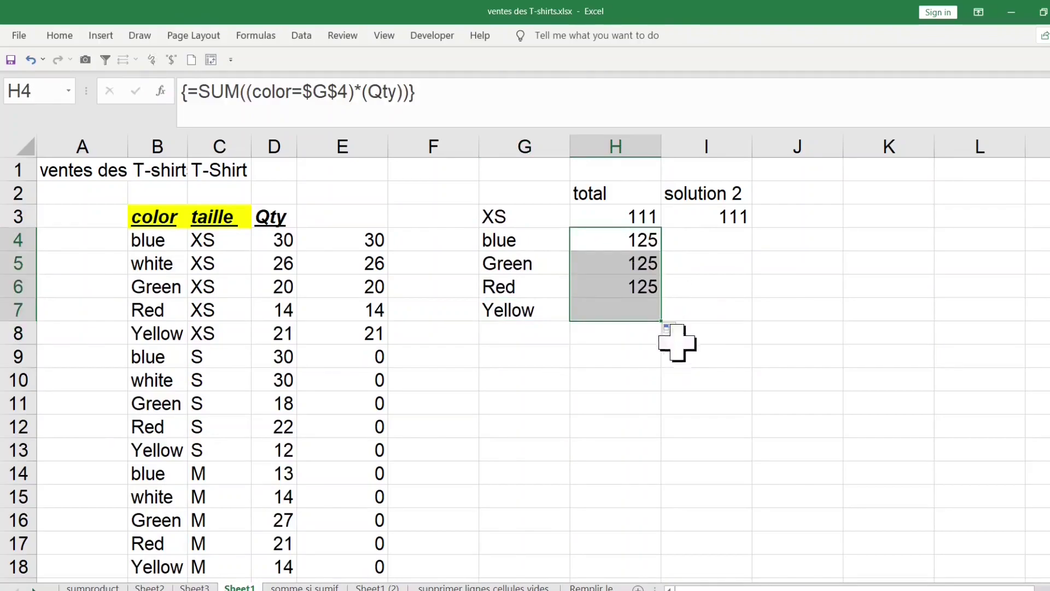
left_click(633, 268)
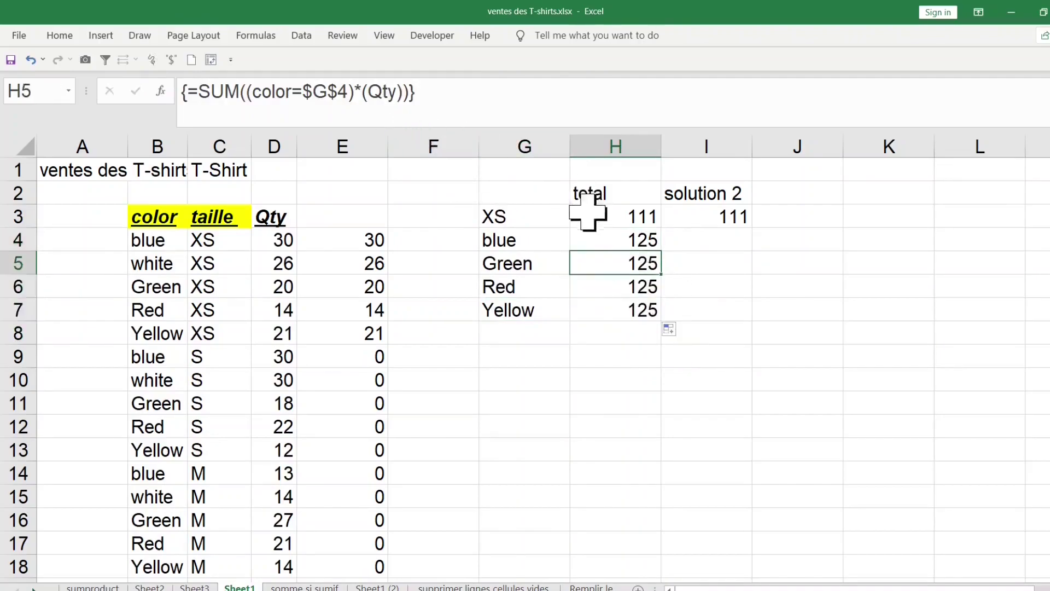
Change $G$4 to the relative reference G4 in the H4 formula and re-enter it as an array formula.
left_click(608, 239)
left_click(329, 90)
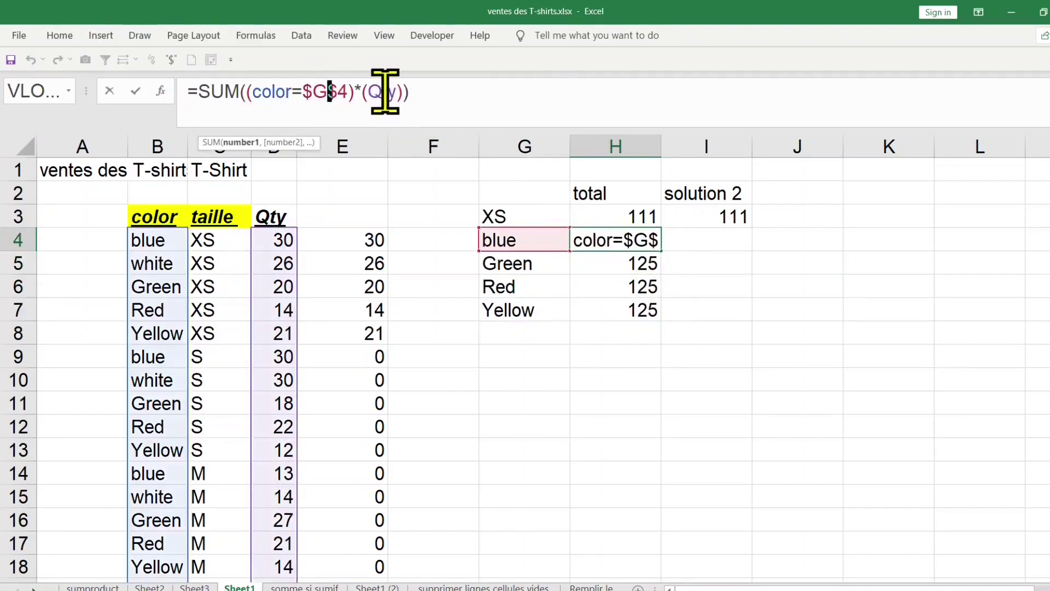
key("F4")
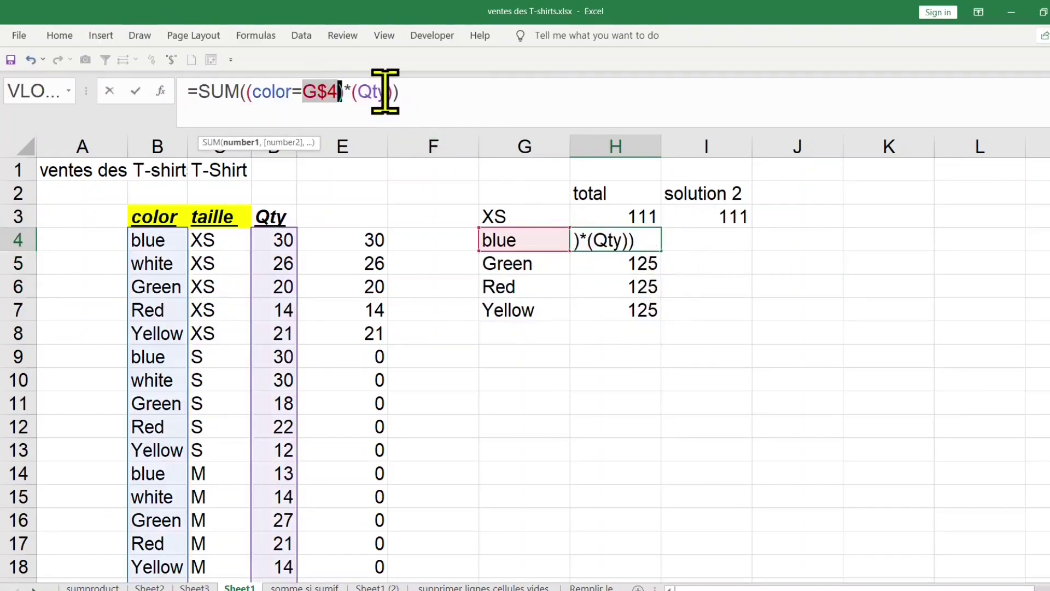
key("F4")
key("F4")
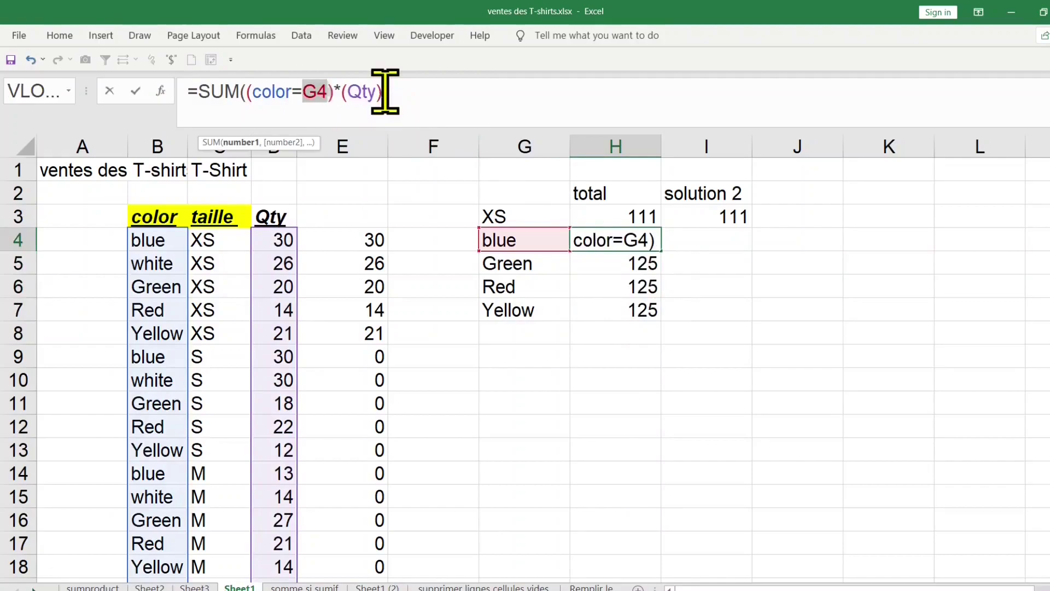
key("ctrl+shift+Return")
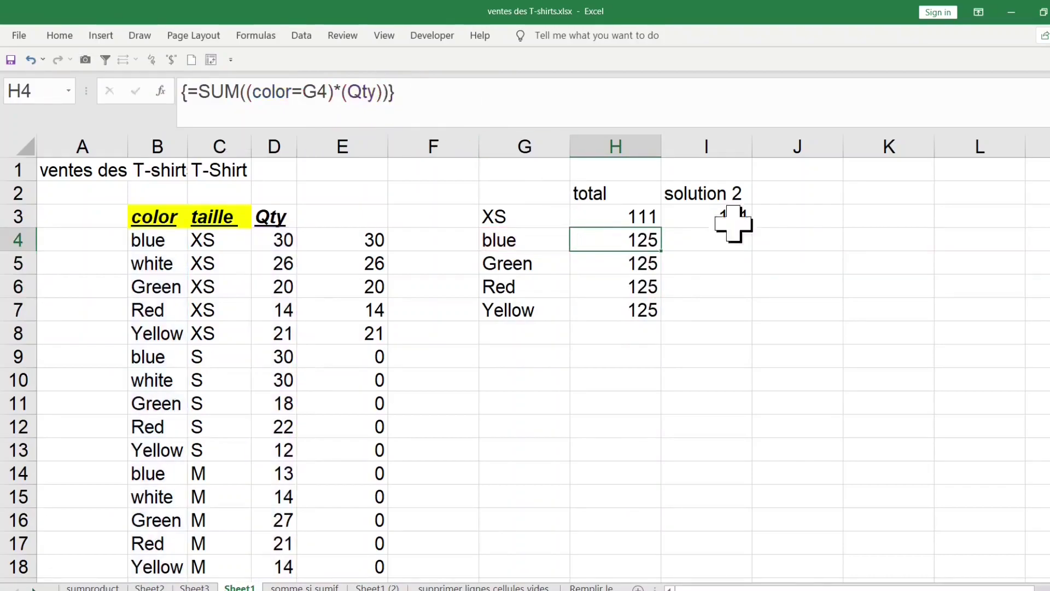
Fill the array formula in H4 down to H7, and check the copied formula in H7.
left_click_drag(662, 250, 665, 317)
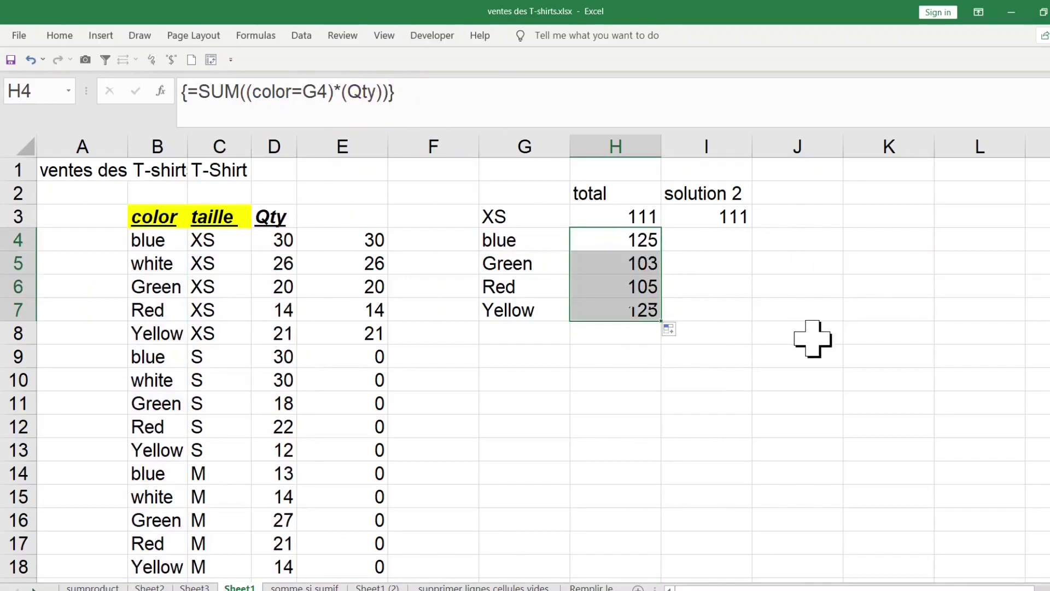
left_click(622, 312)
double_click(622, 311)
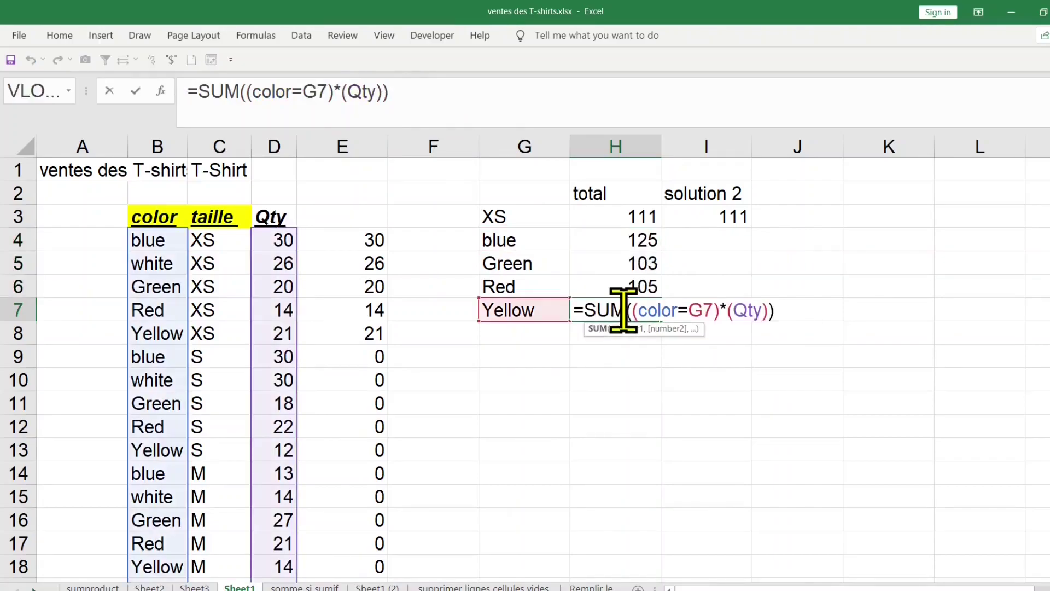
key("ctrl+shift+Return")
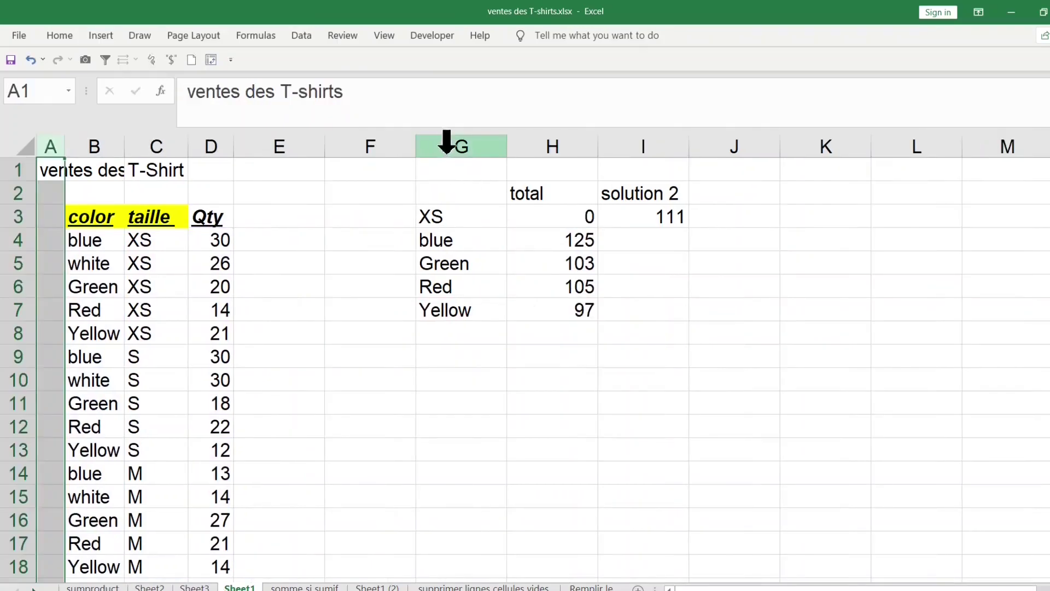
Hide columns G to I, which hold the single-criterion totals.
left_click_drag(462, 148, 628, 137)
right_click(629, 142)
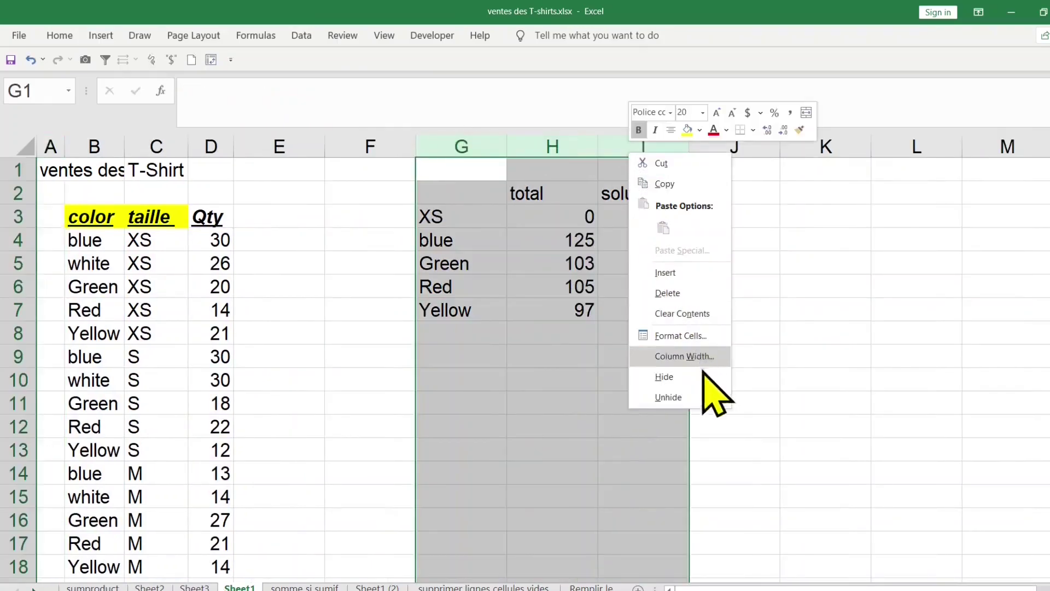
left_click(696, 377)
Enter the criteria blue in L2 for color and S in L3 for taille.
left_click(628, 191)
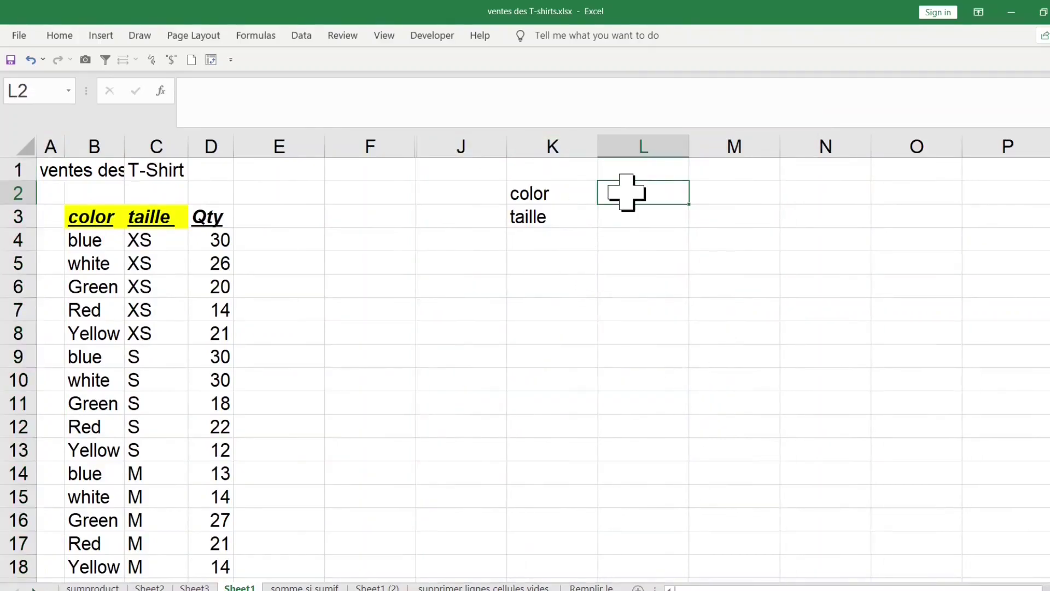
type("blue")
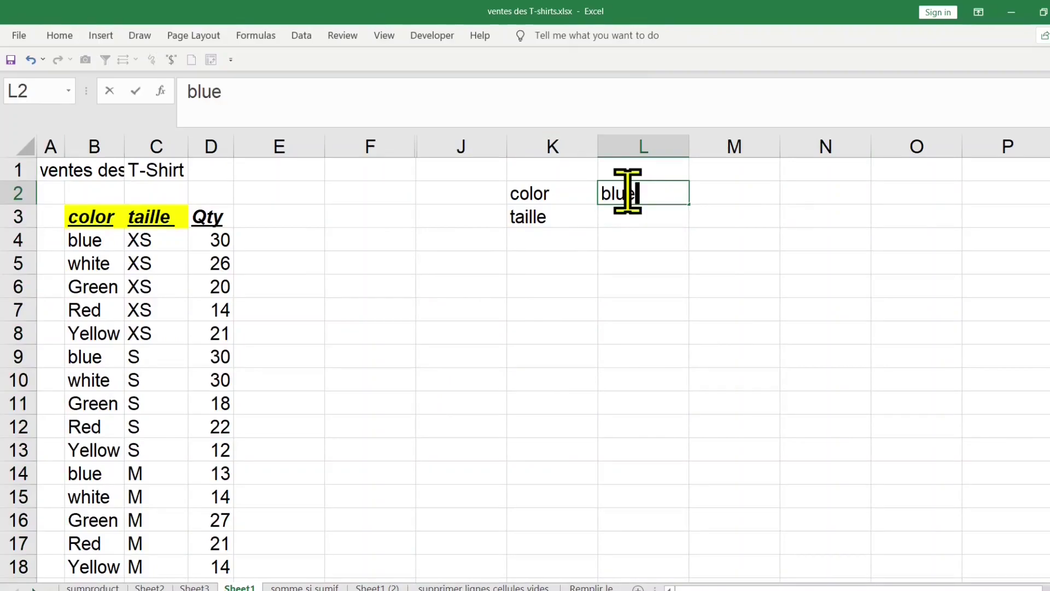
left_click(645, 214)
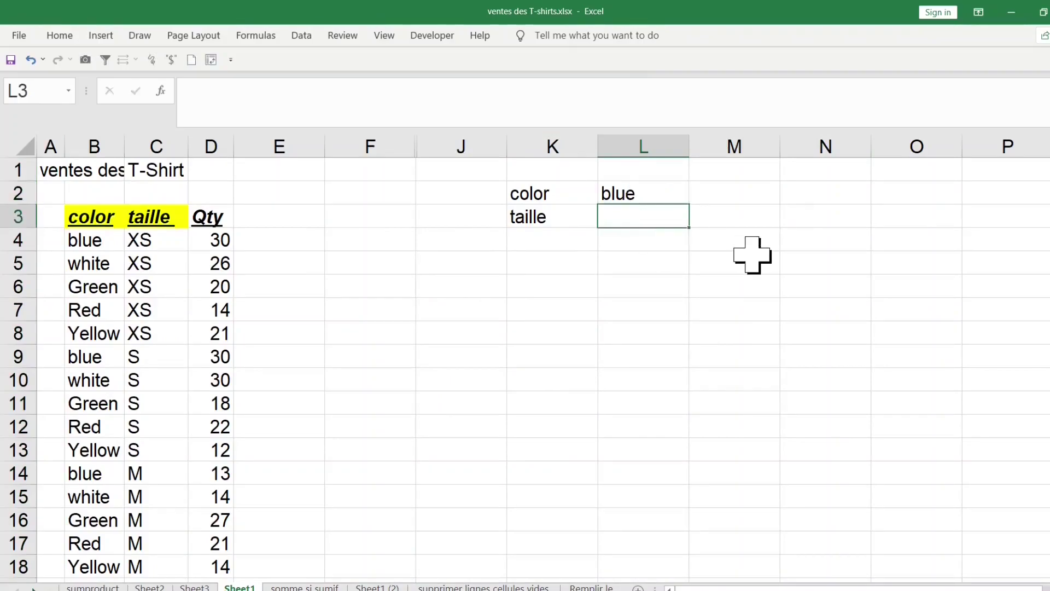
type("S")
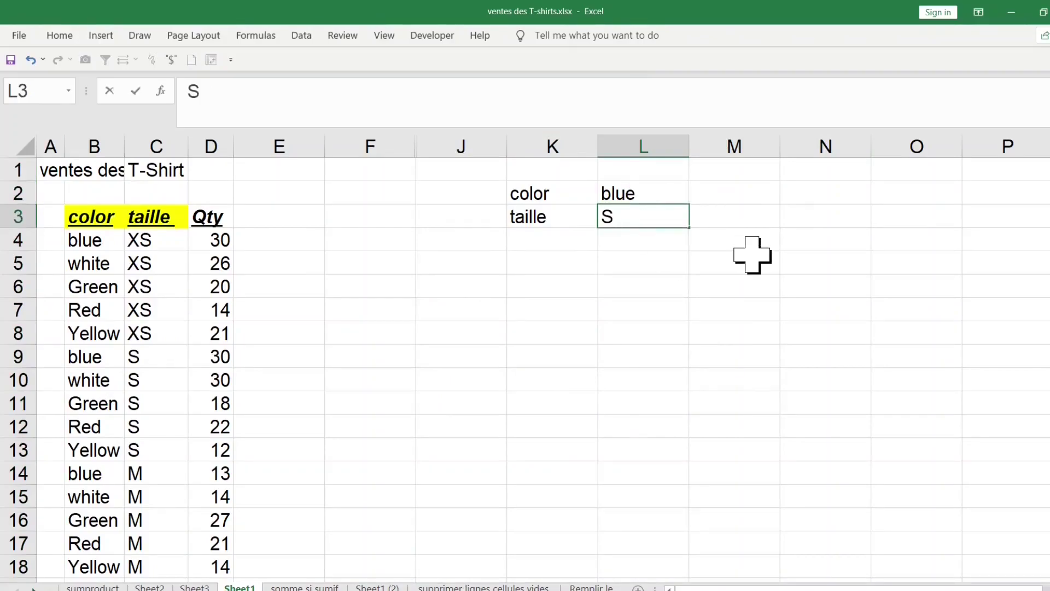
Fill cell N2 with yellow and enter the heading total above it in N1.
left_click(819, 191)
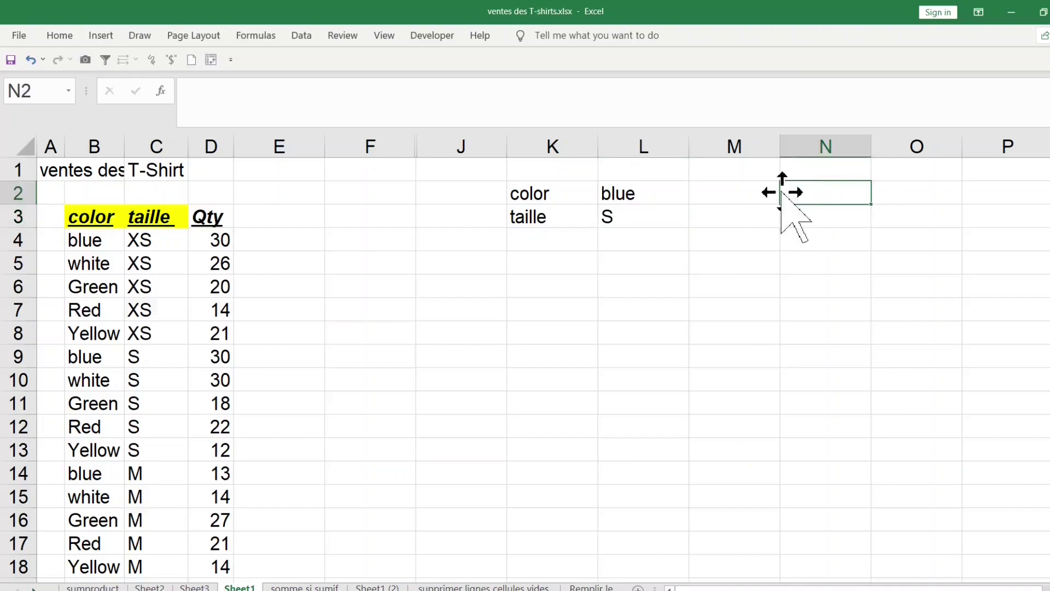
left_click(62, 35)
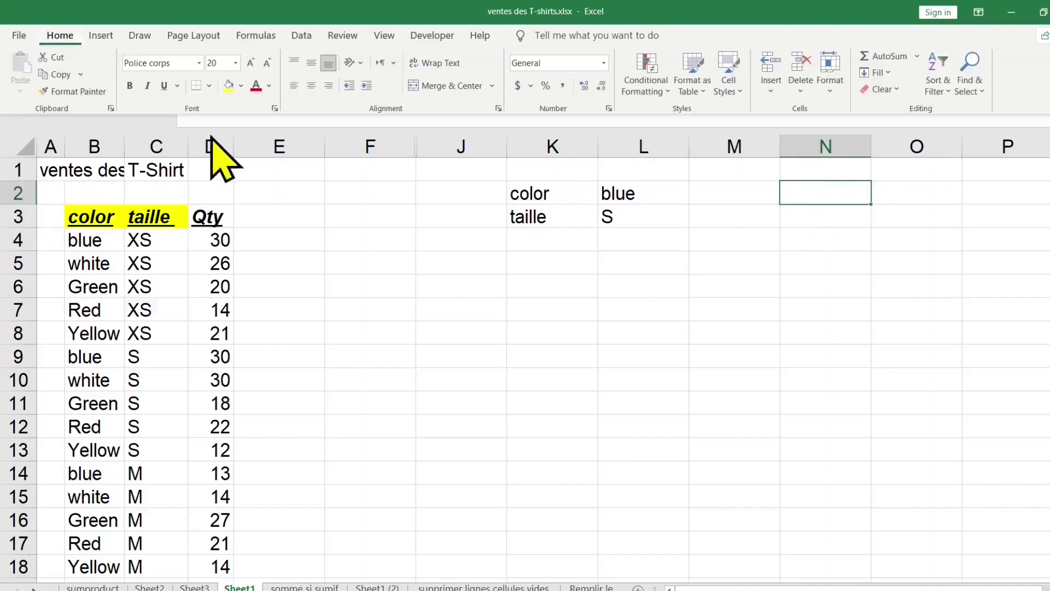
left_click(229, 86)
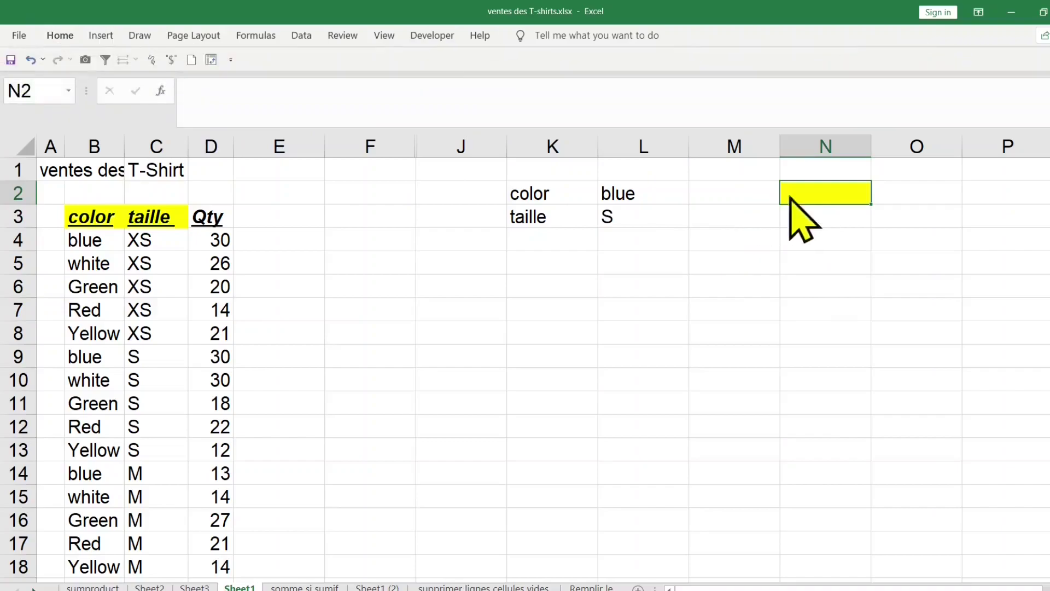
left_click(812, 168)
type("total")
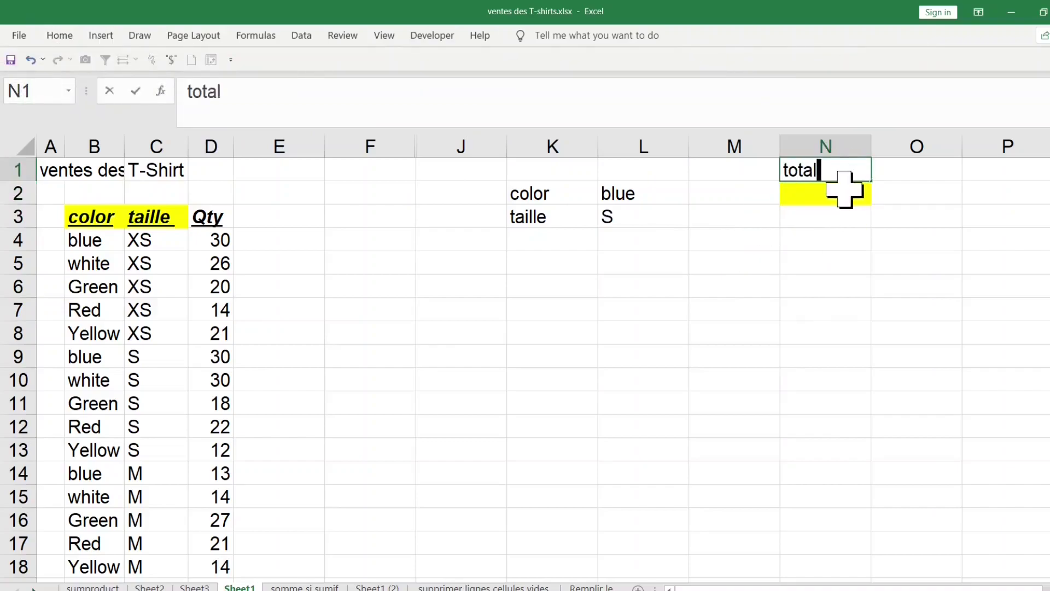
key("Return")
Start a SUM formula in N2 with the condition (color=L2), inserting the named range color, followed by a multiplication.
type("=sum")
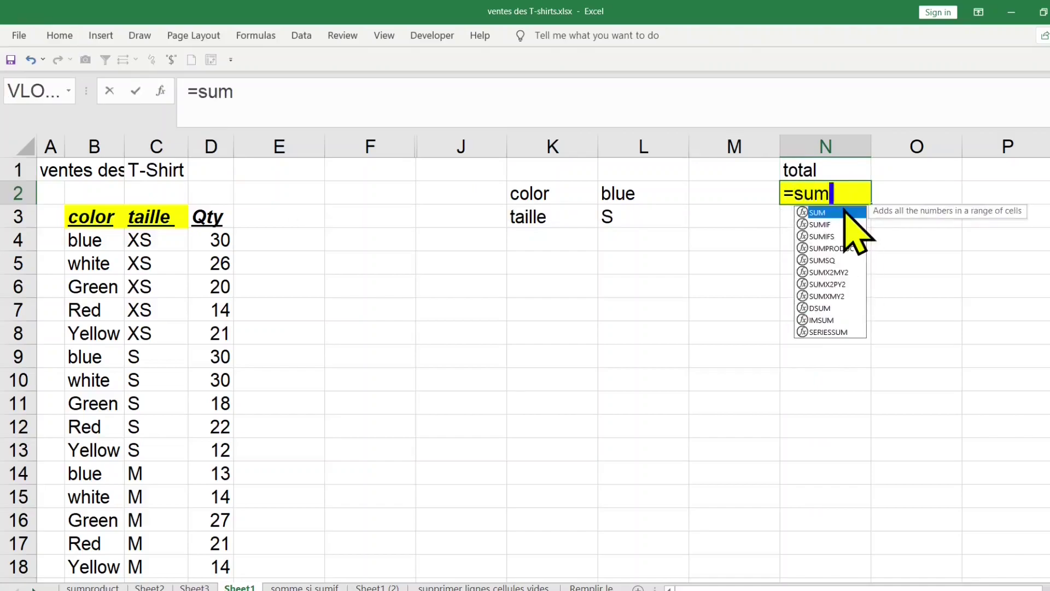
double_click(846, 211)
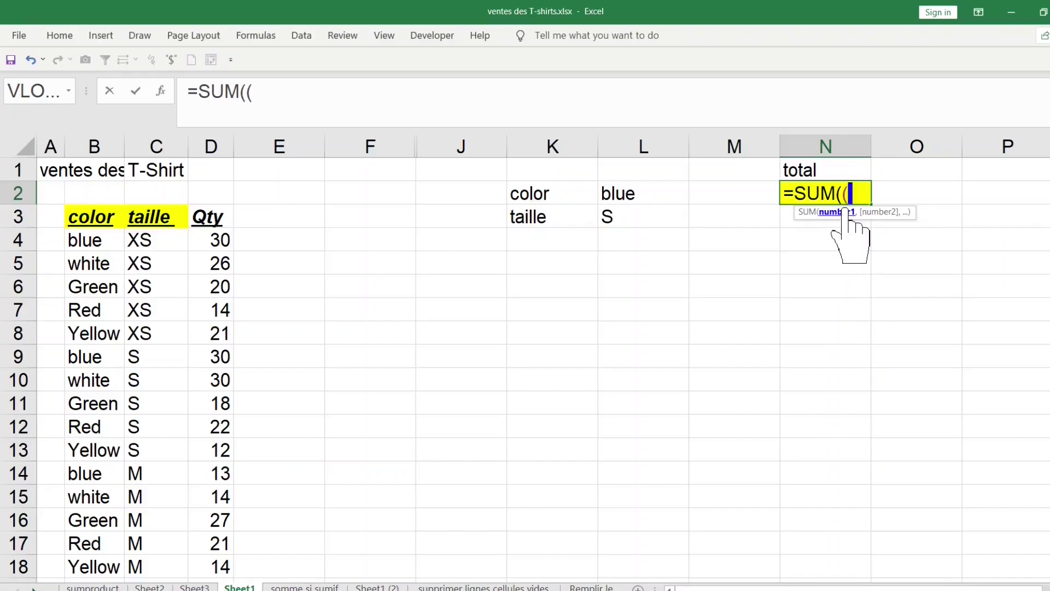
key("F3")
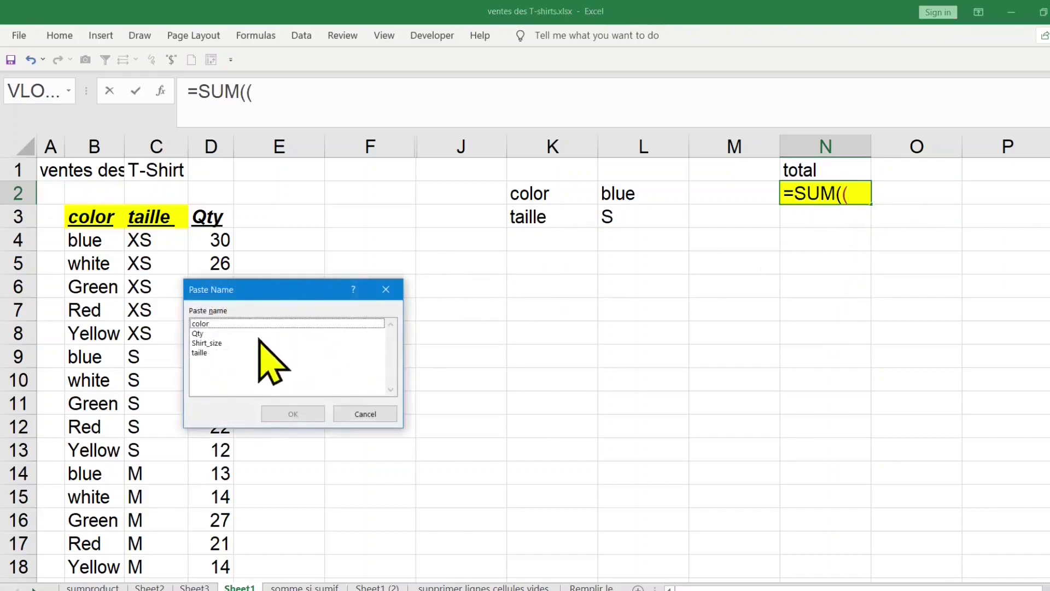
left_click(222, 325)
double_click(221, 324)
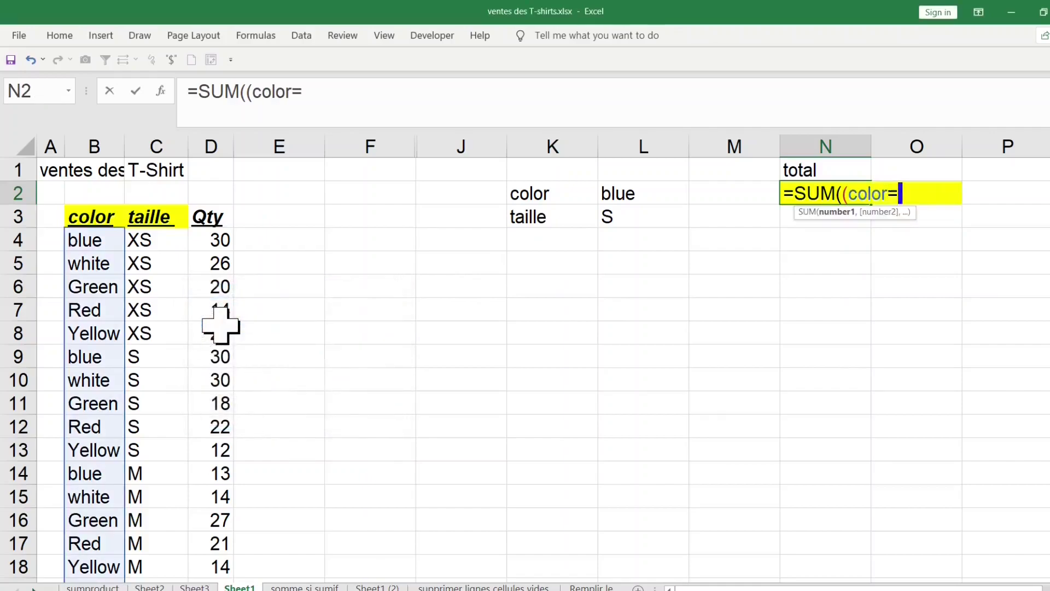
type("=")
left_click(622, 193)
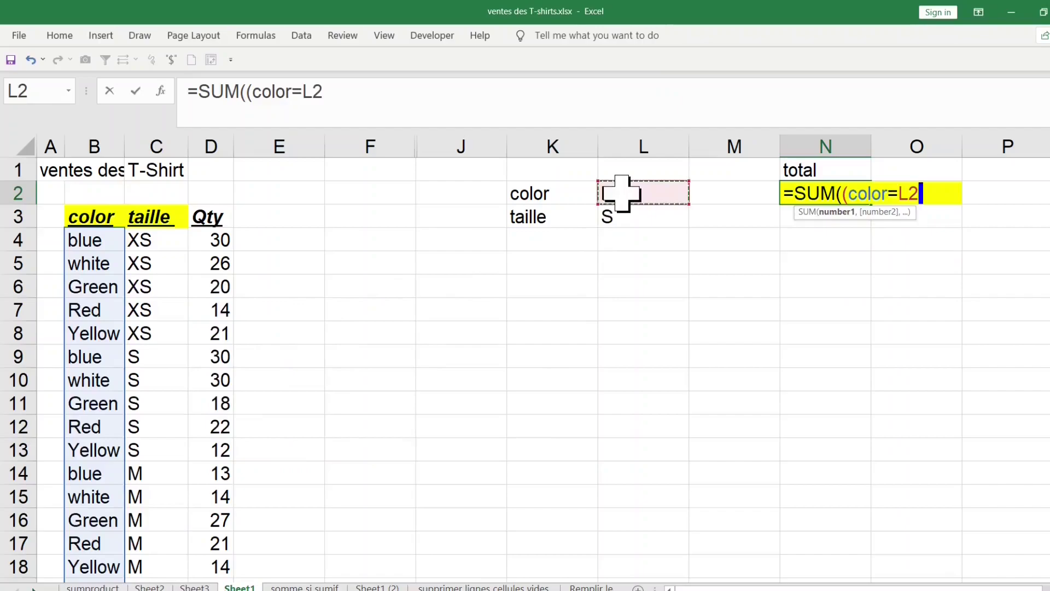
type(")*(")
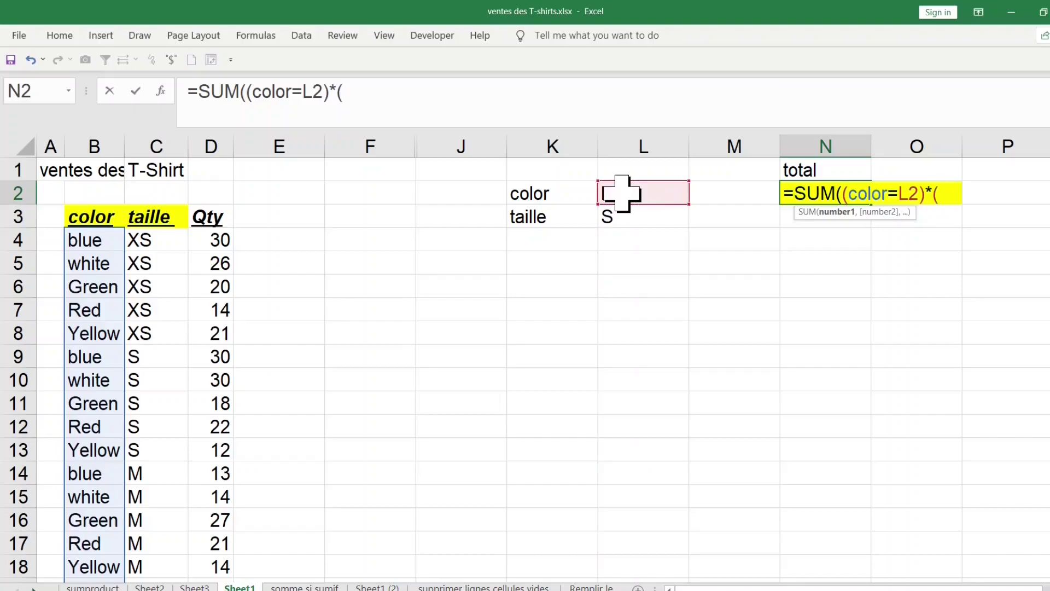
Add the second condition (taille=L3) to the N2 formula with the named range taille, followed by a multiplication.
key("F3")
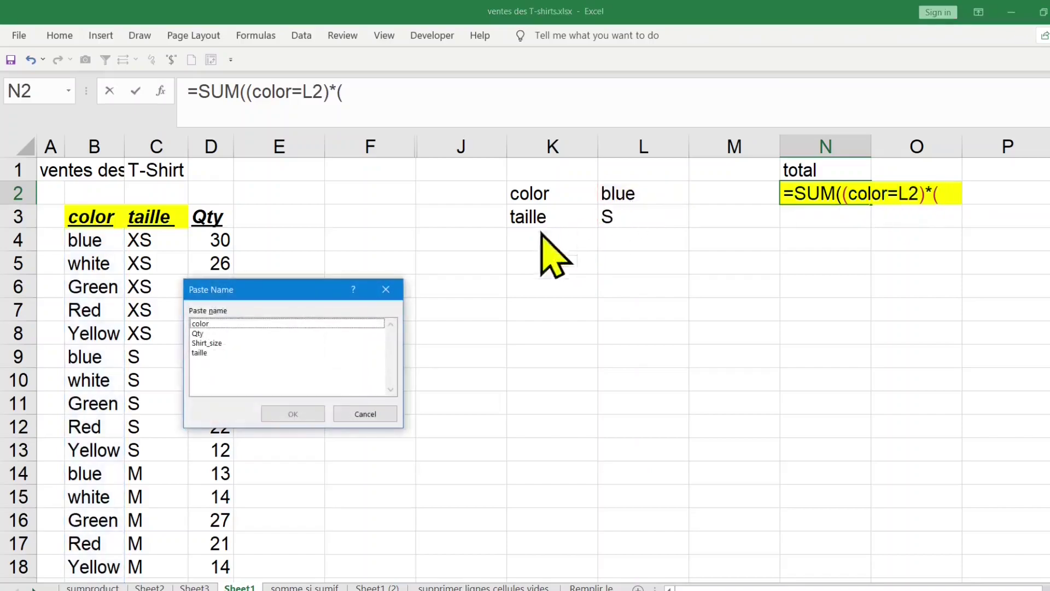
left_click(207, 353)
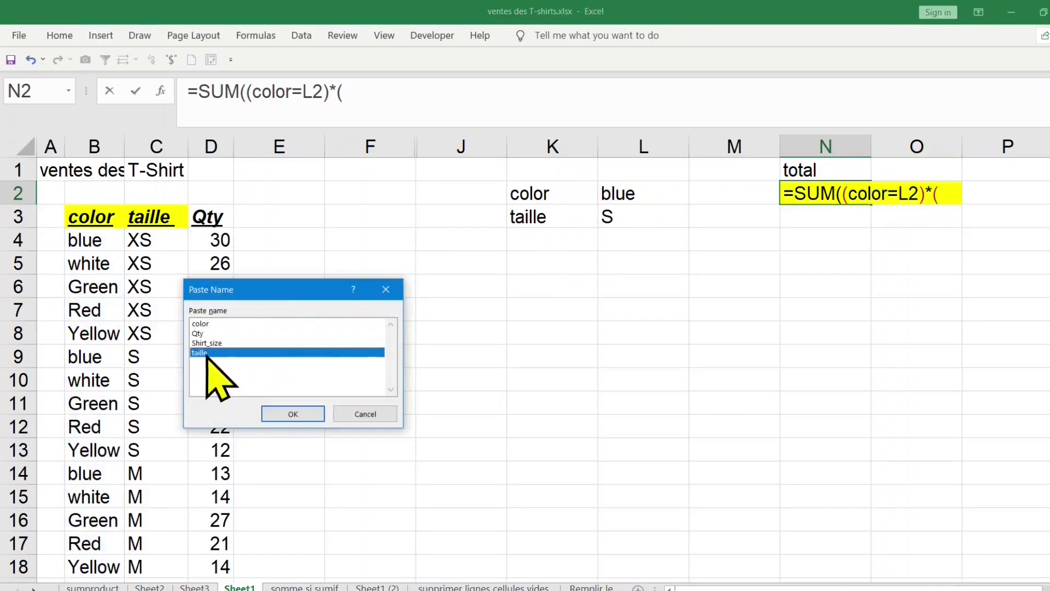
double_click(207, 353)
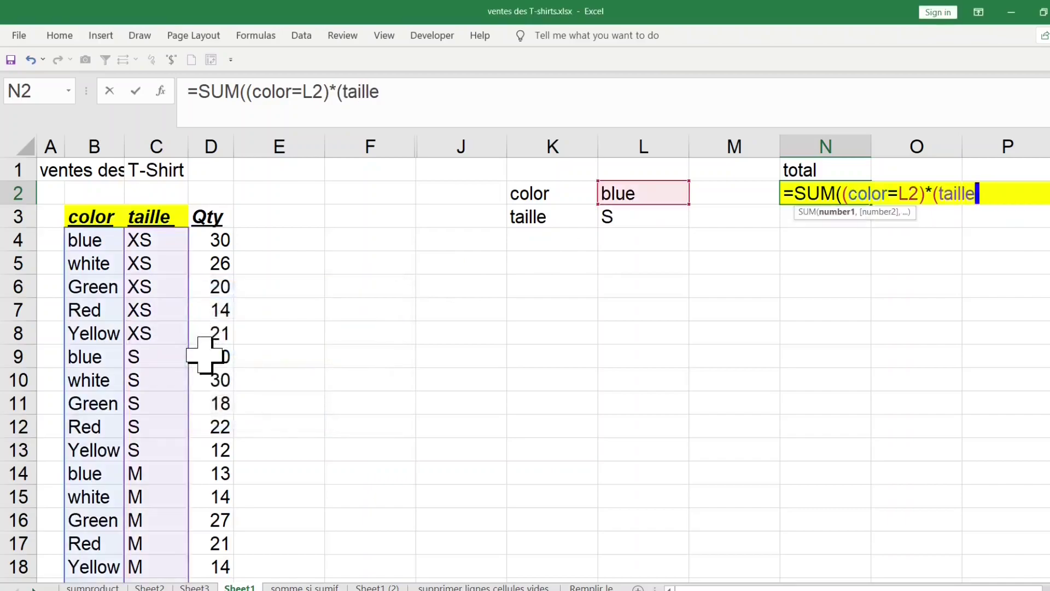
type("=")
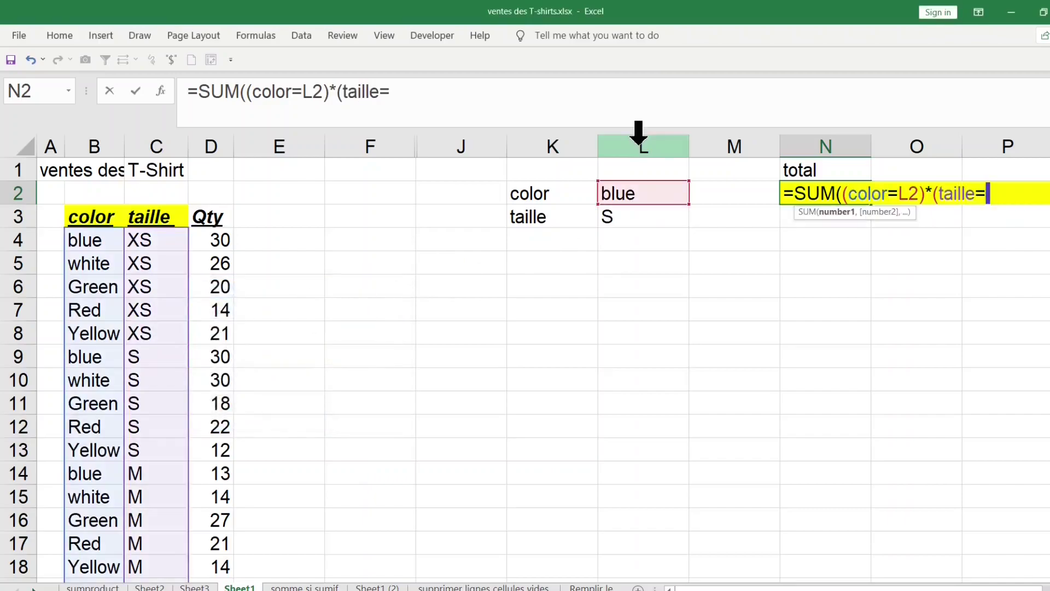
left_click(629, 219)
type(")*(")
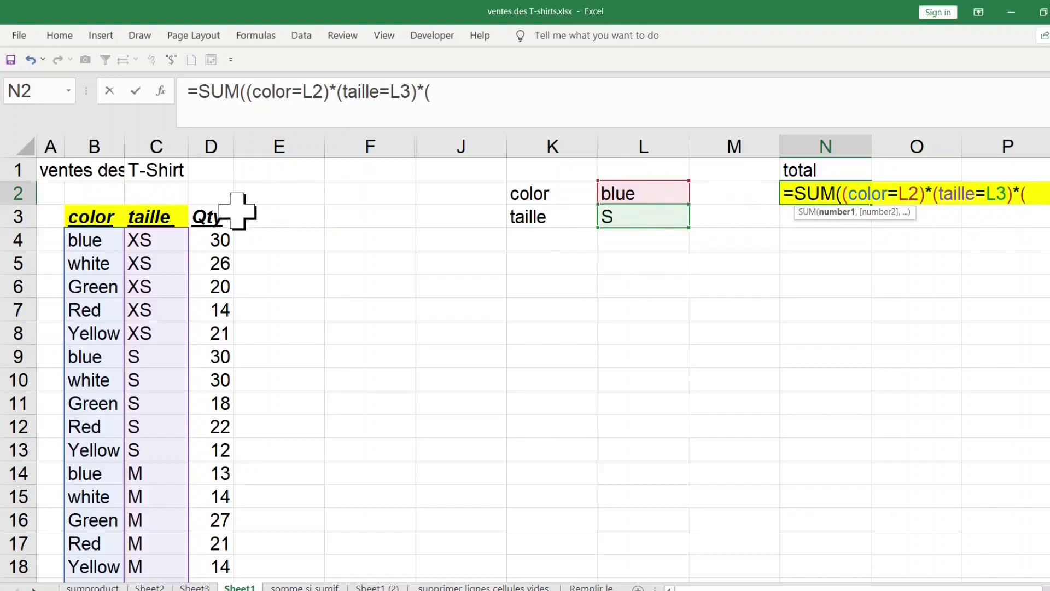
Complete the N2 formula with the named range Qty and enter =SUM((color=L2)*(taille=L3)*(Qty)) as an array formula.
key("F3")
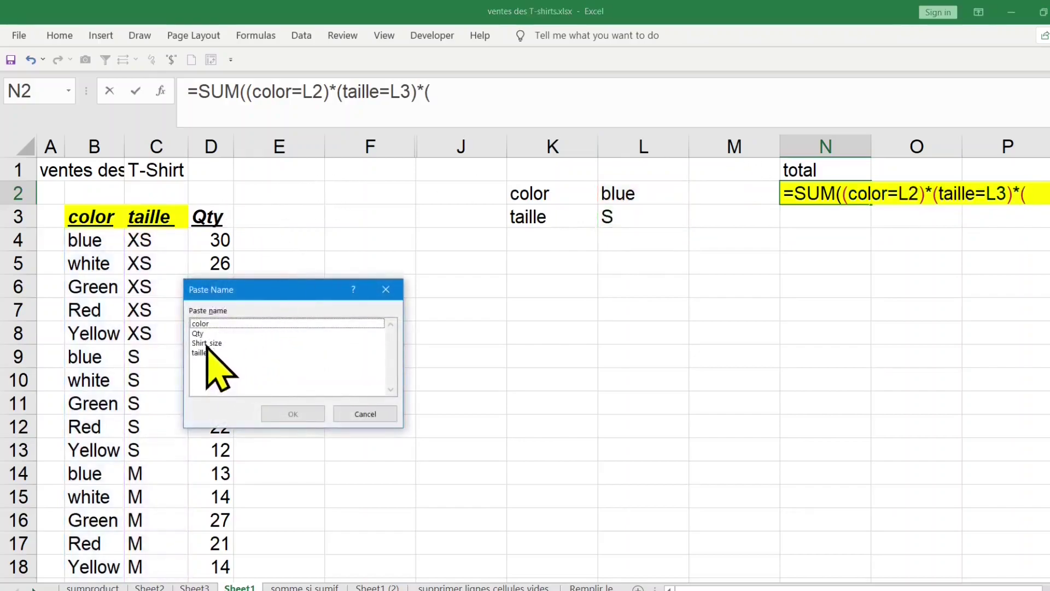
left_click(207, 333)
double_click(207, 334)
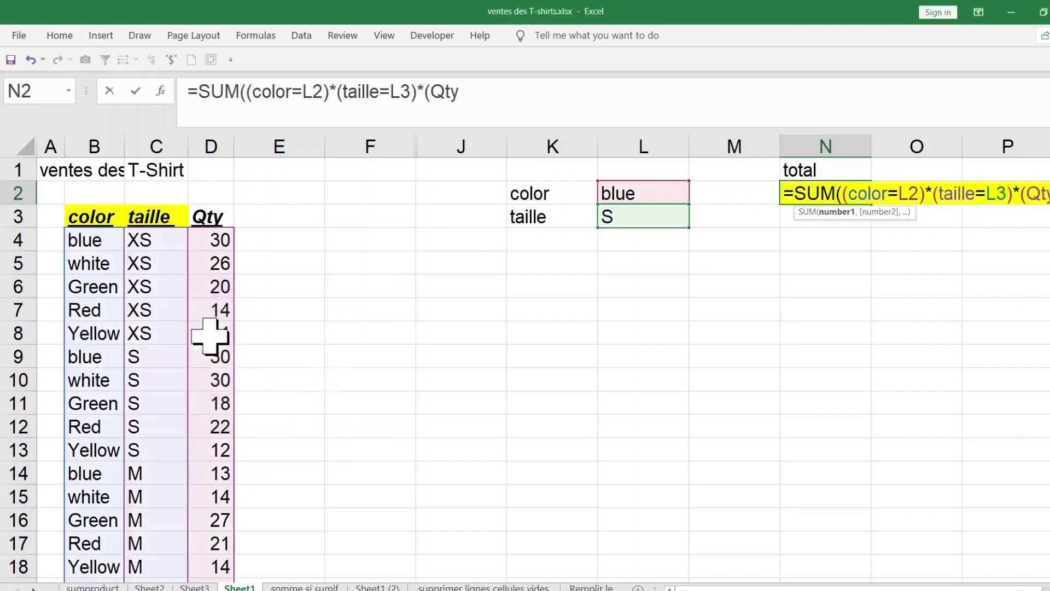
type(")")
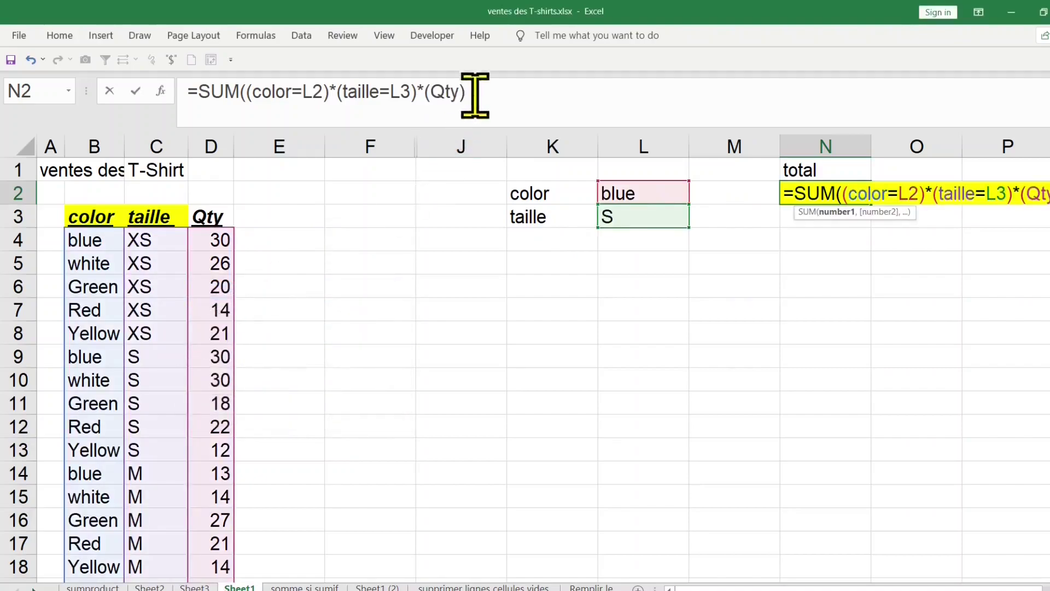
left_click_drag(474, 92, 250, 87)
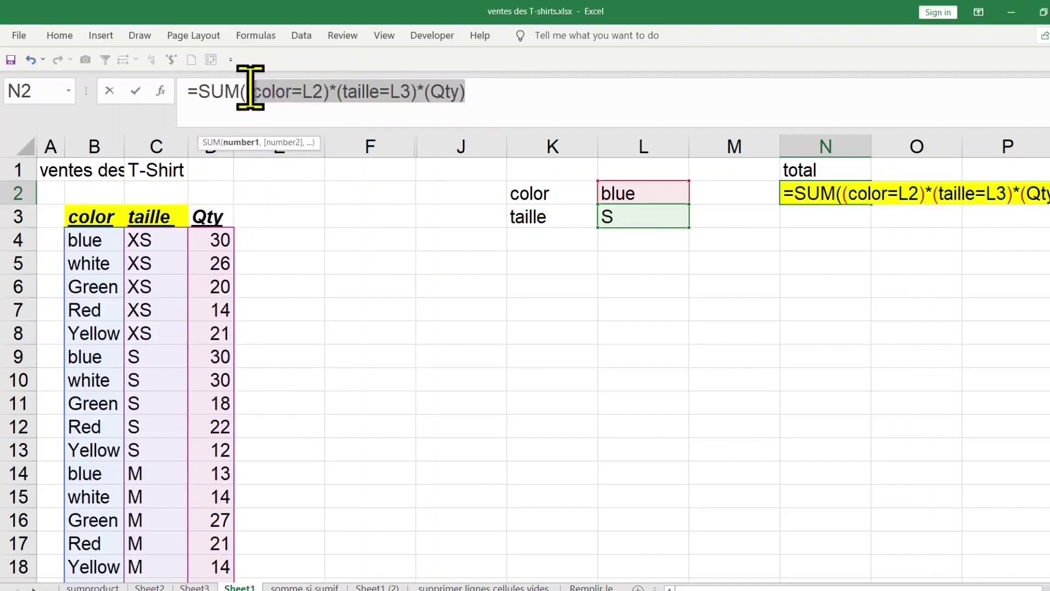
left_click(478, 91)
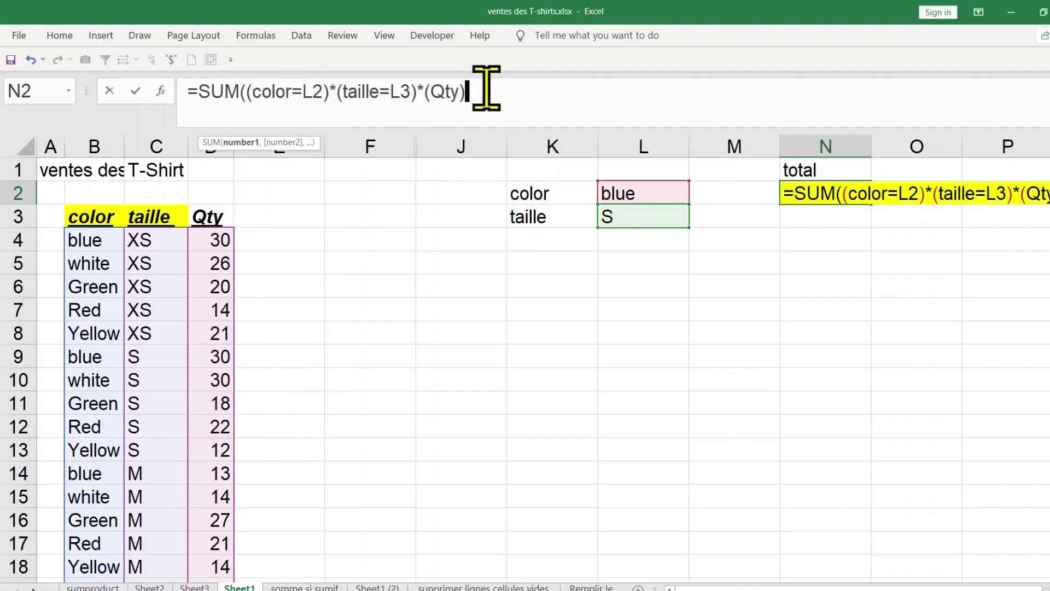
type(")")
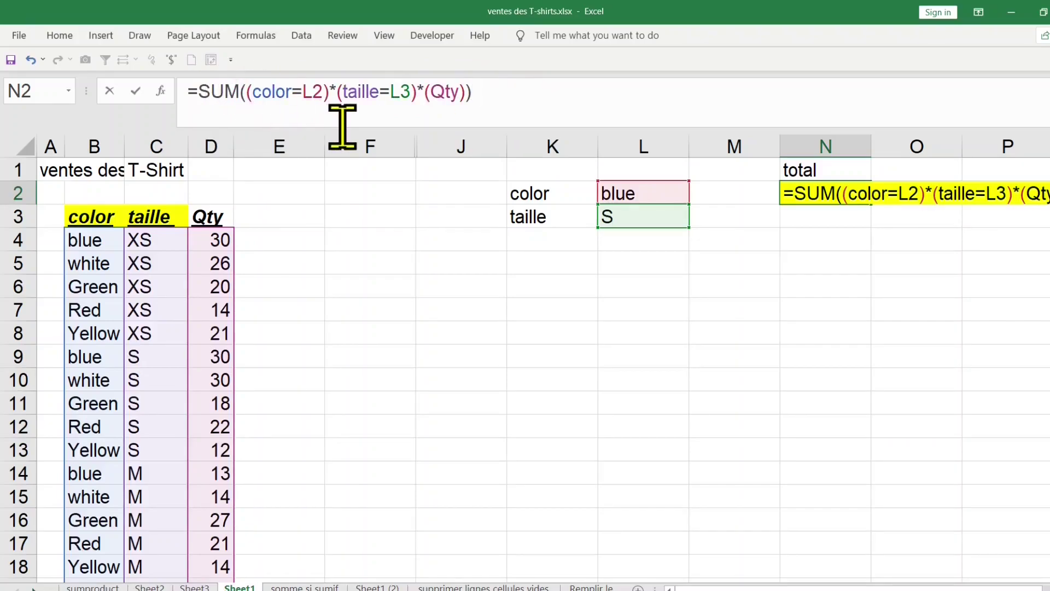
key("ctrl+shift+Return")
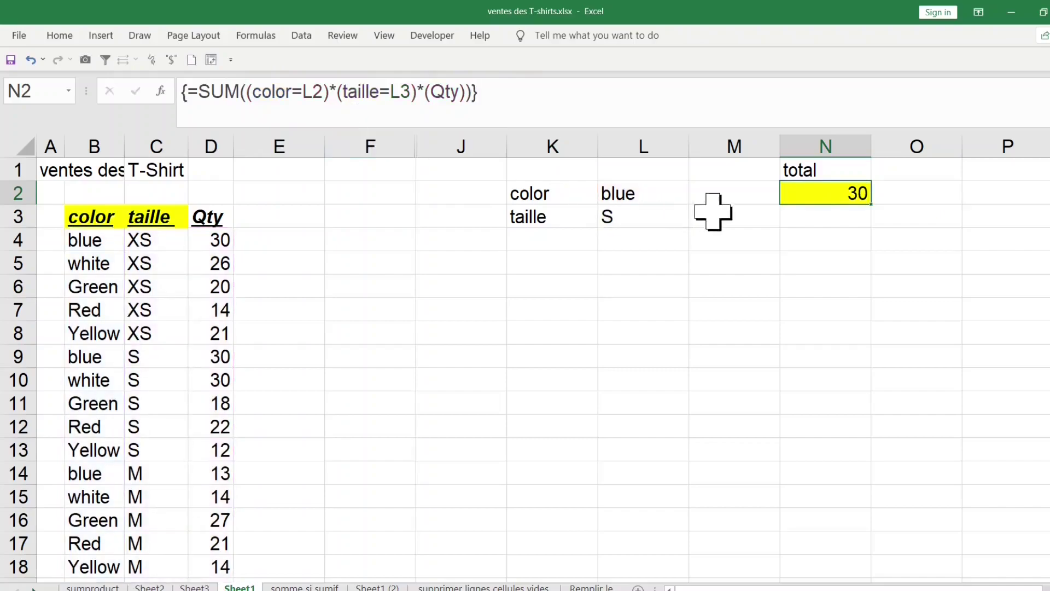
Add List data validation to the color criterion cell L2 with the source =$B$4:$B$8.
left_click(660, 197)
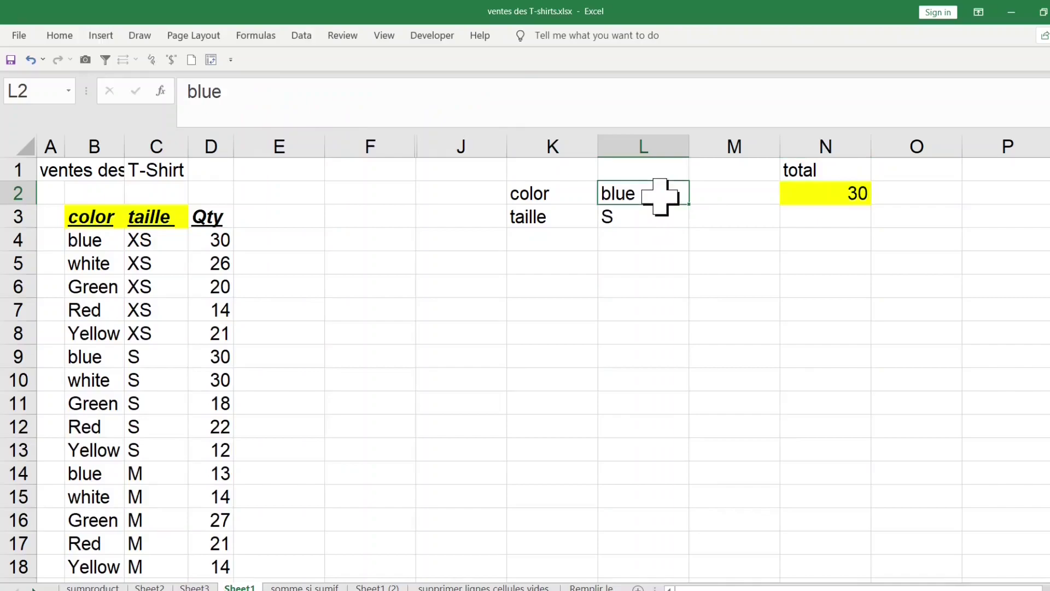
left_click(658, 219)
left_click(661, 194)
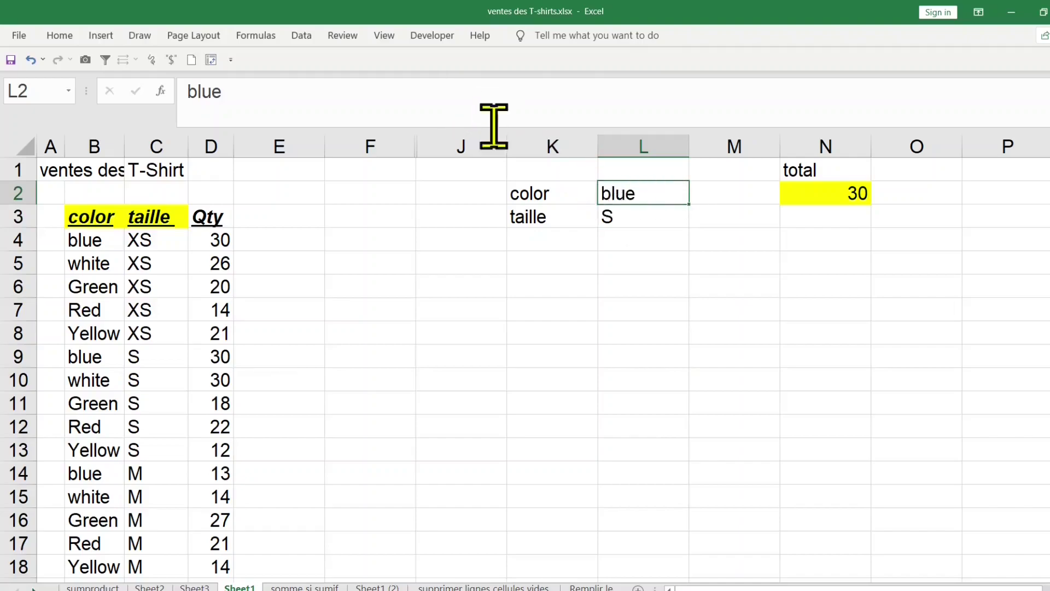
left_click(303, 36)
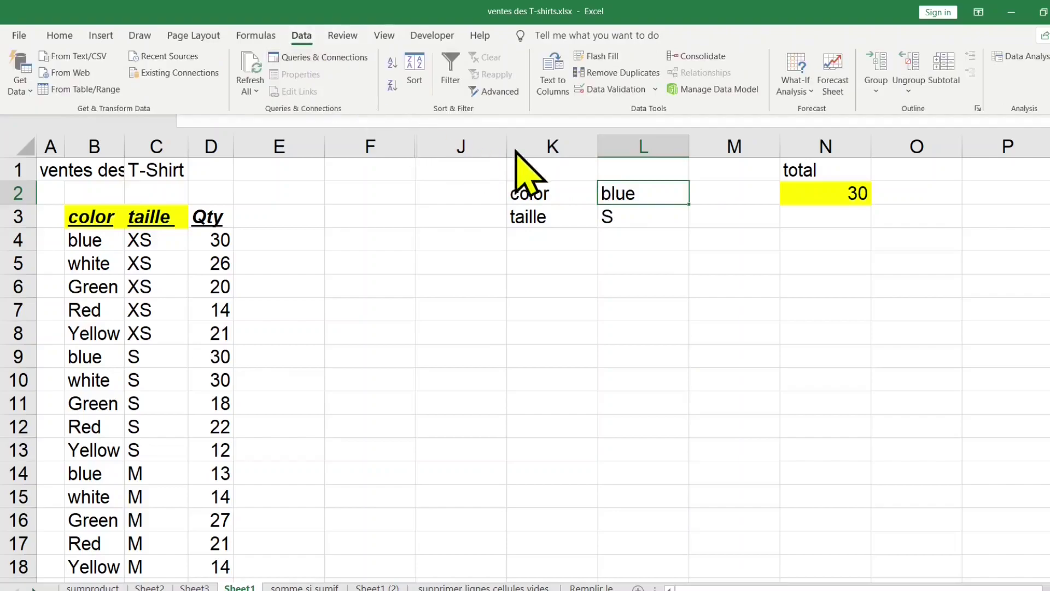
key("alt+a")
key("v")
key("v")
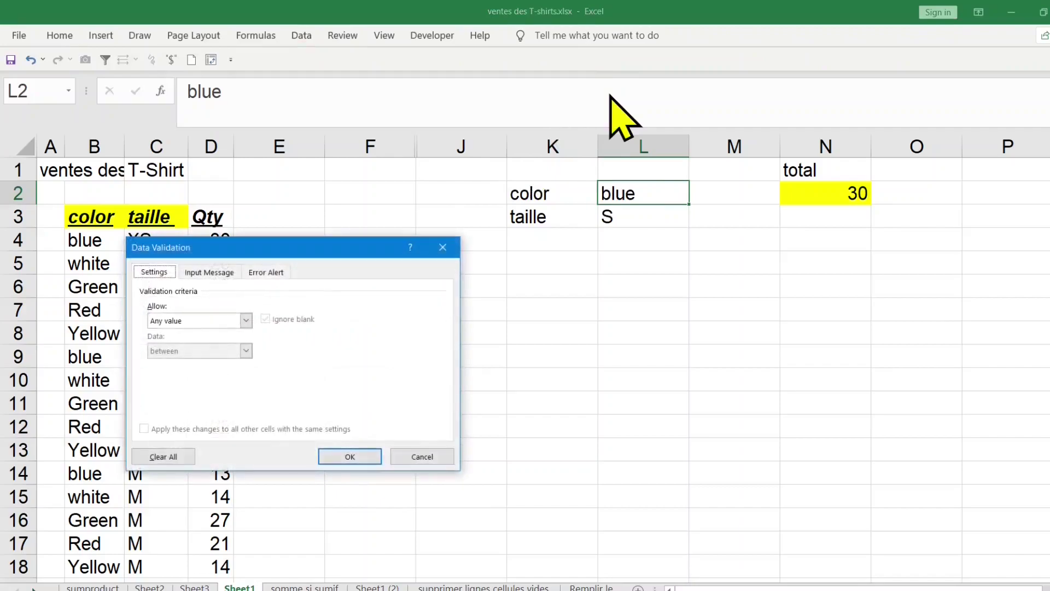
left_click(246, 321)
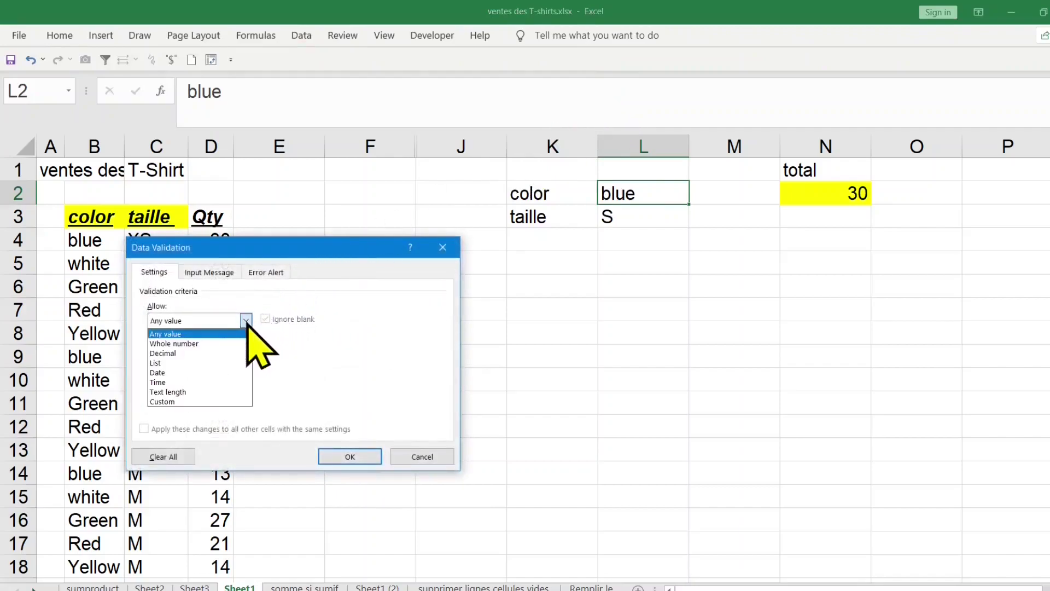
left_click(181, 363)
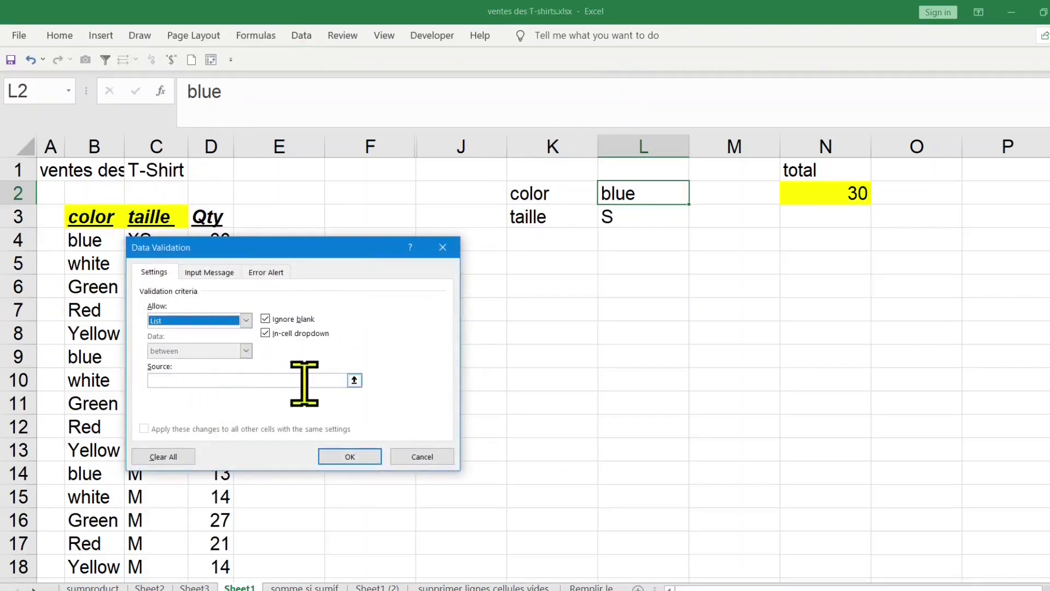
left_click_drag(265, 248, 553, 244)
left_click_drag(96, 240, 90, 327)
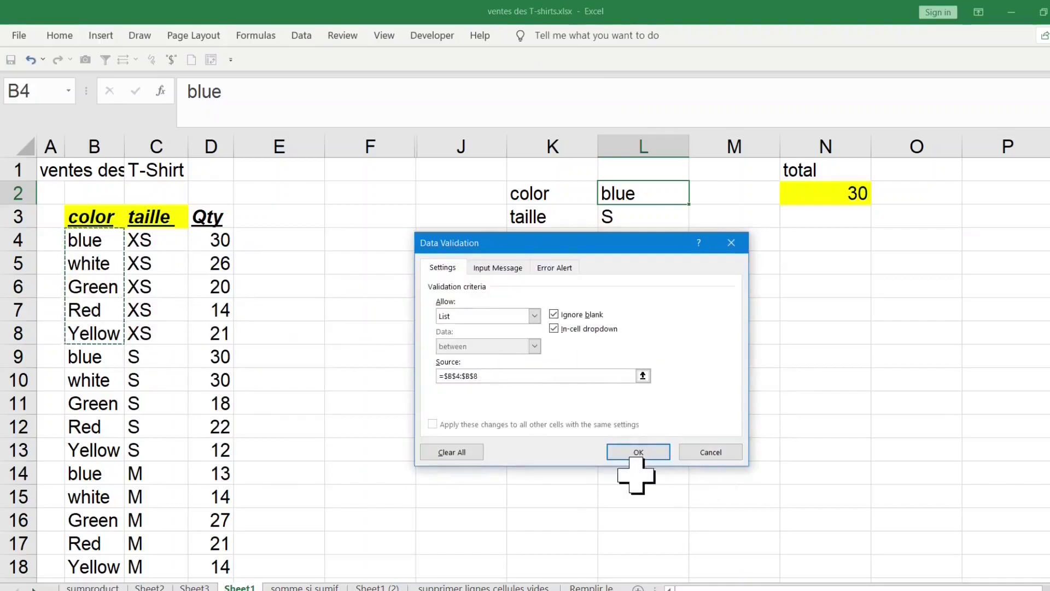
left_click(641, 454)
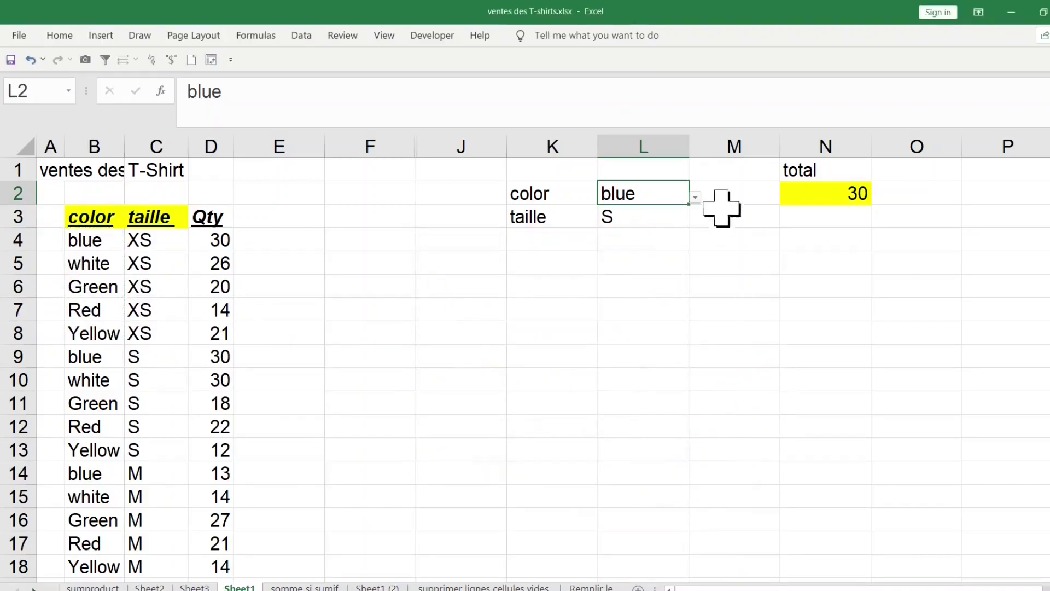
Test the color list in L2 by choosing Green and finally Red.
left_click(695, 197)
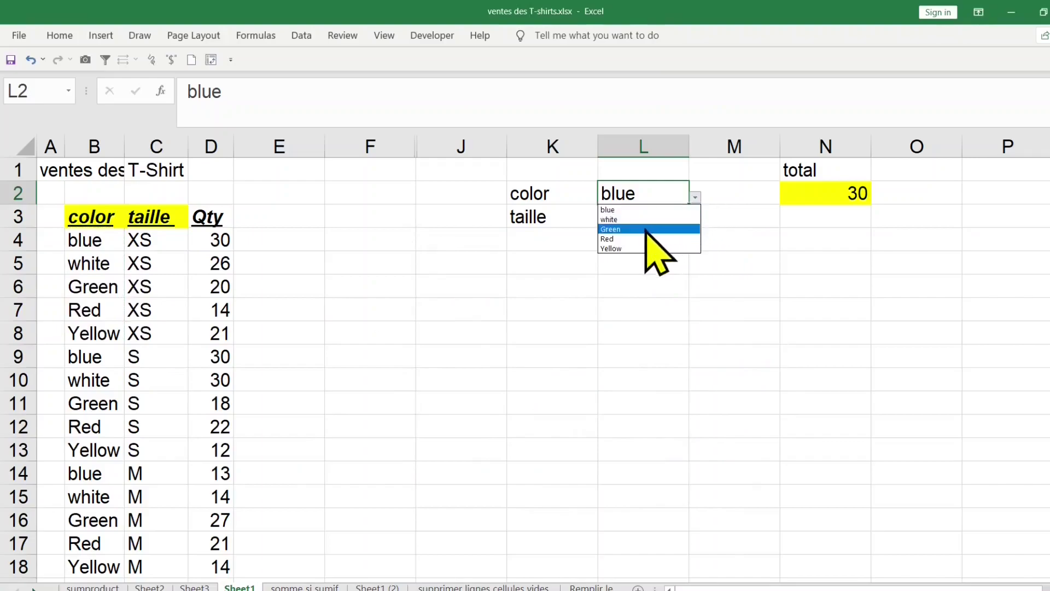
left_click(649, 230)
left_click(695, 197)
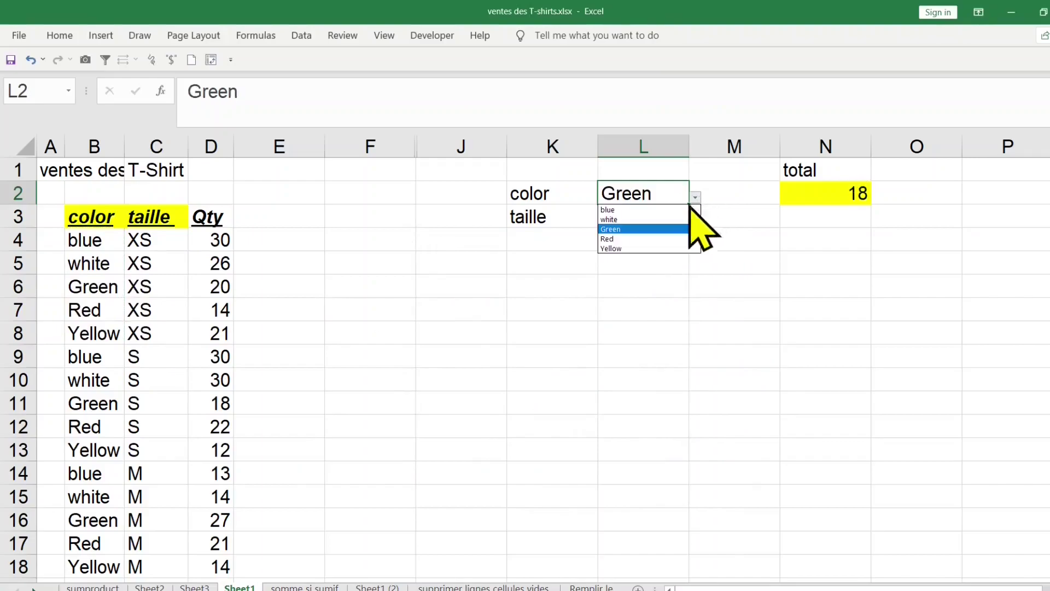
left_click(647, 234)
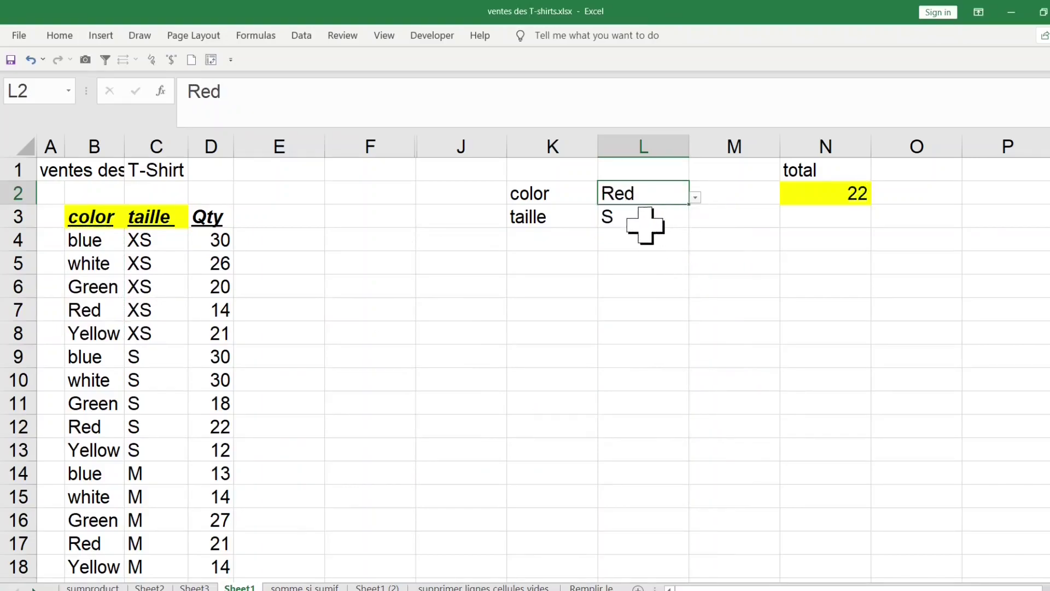
Enter the tailles XS, S, M, L and XL in cells F2 to F6 as a helper list.
left_click(660, 223)
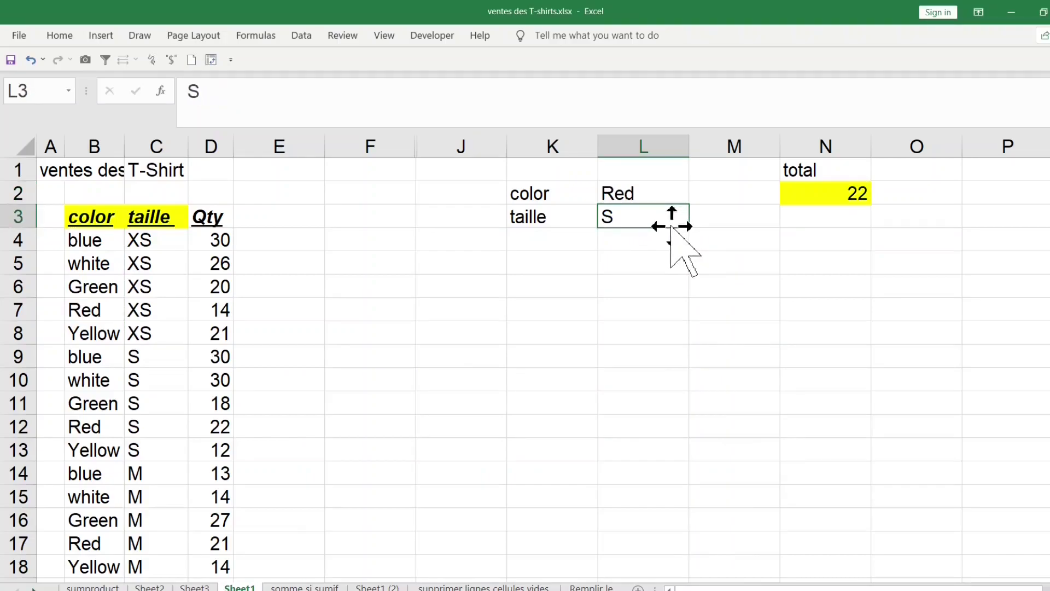
left_click(358, 191)
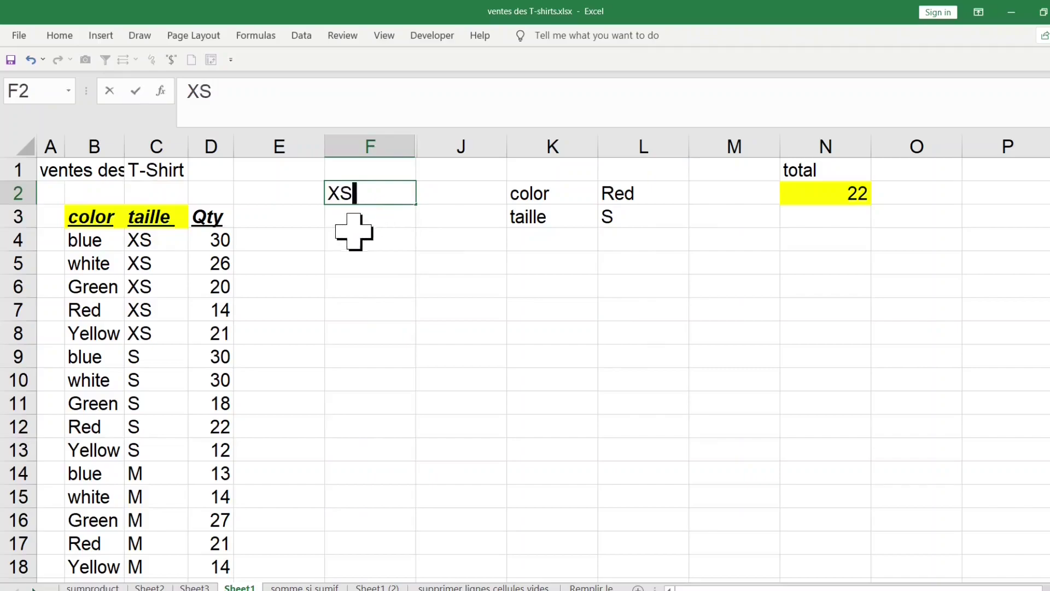
key("Return")
type("S")
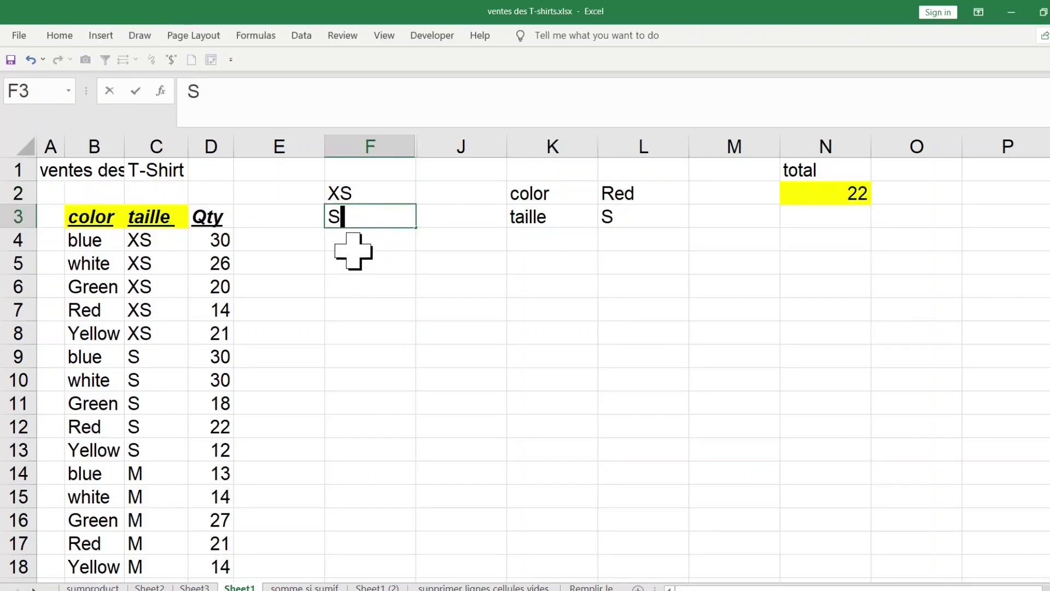
key("Return")
type("M")
left_click(361, 281)
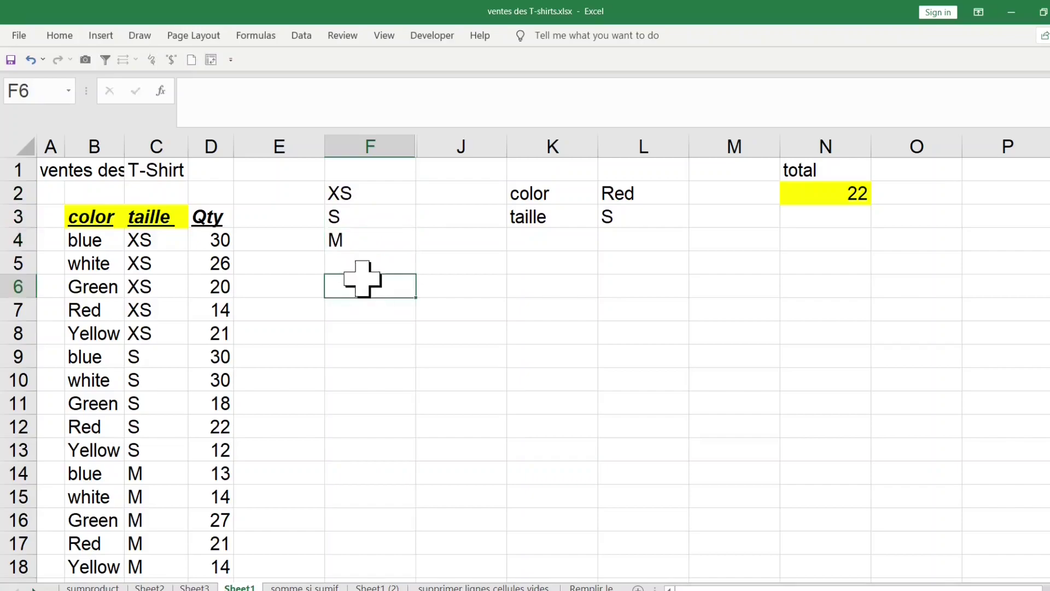
left_click(372, 257)
type("L")
left_click(390, 293)
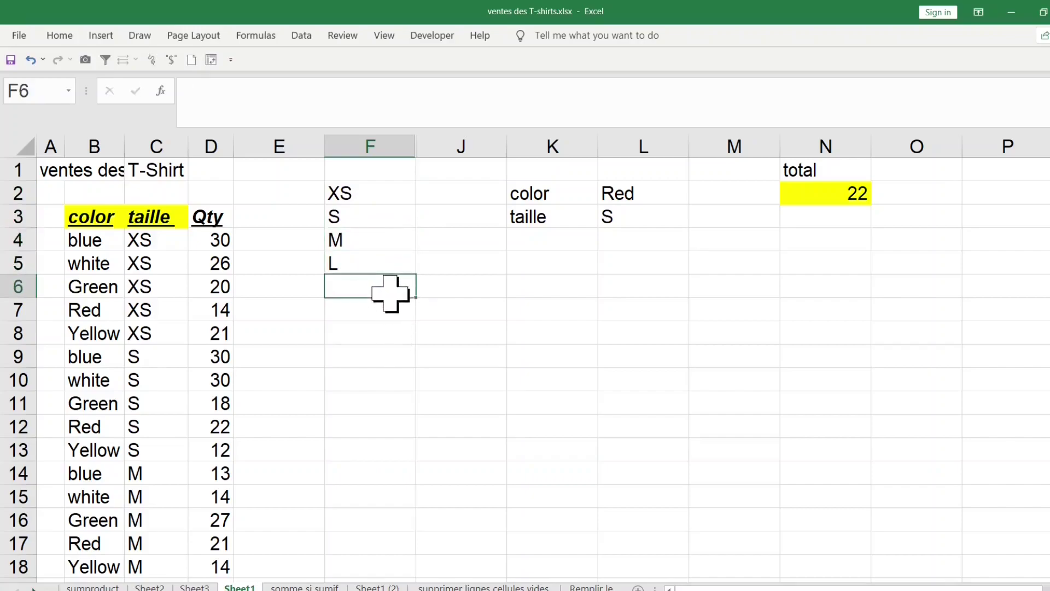
type("XL")
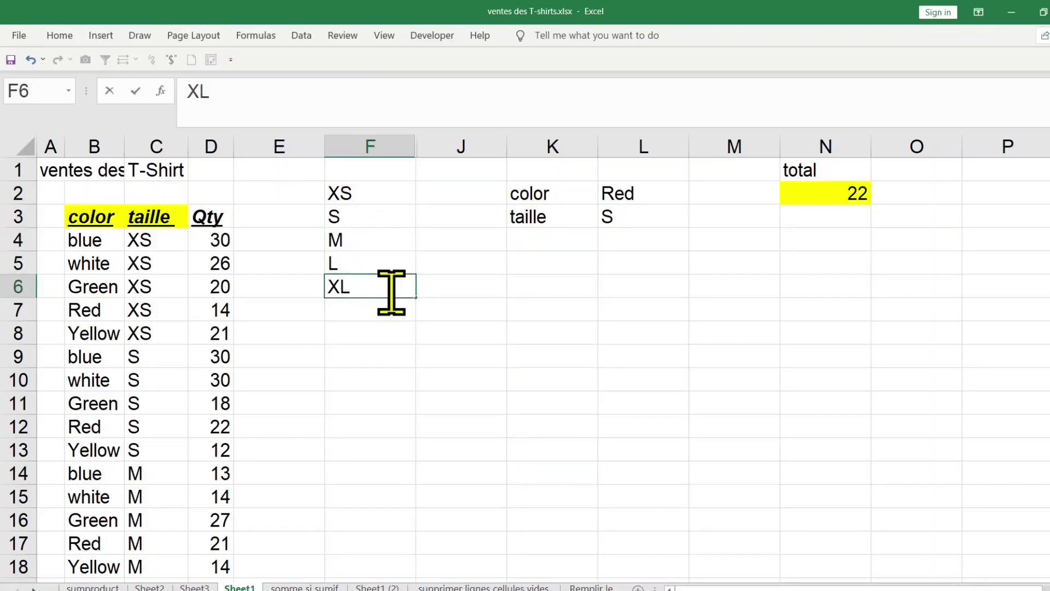
Add List data validation to the taille criterion cell L3 with the source =$F$2:$F$6.
left_click(626, 222)
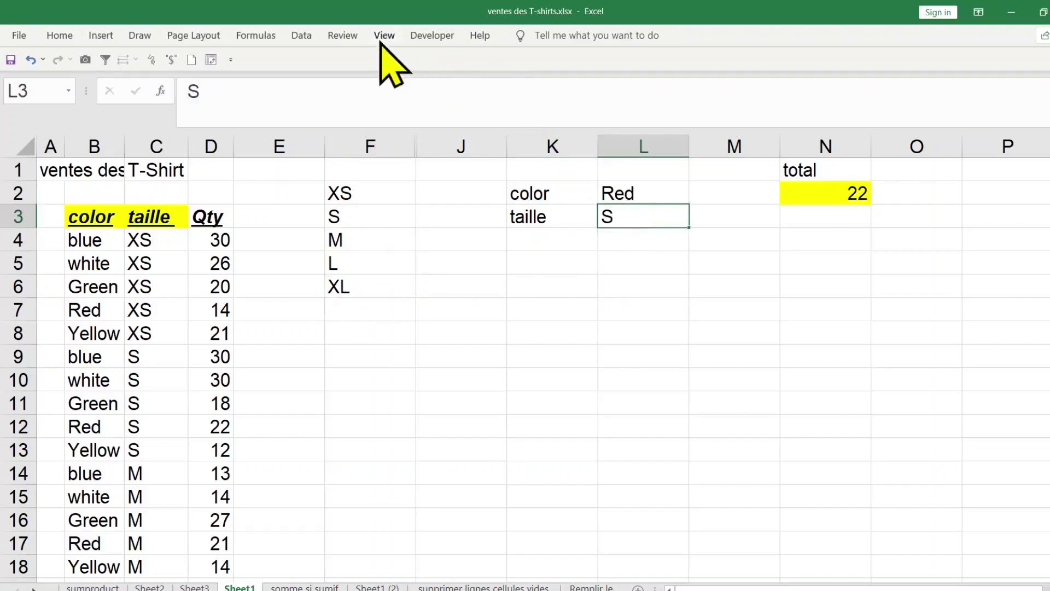
left_click(302, 35)
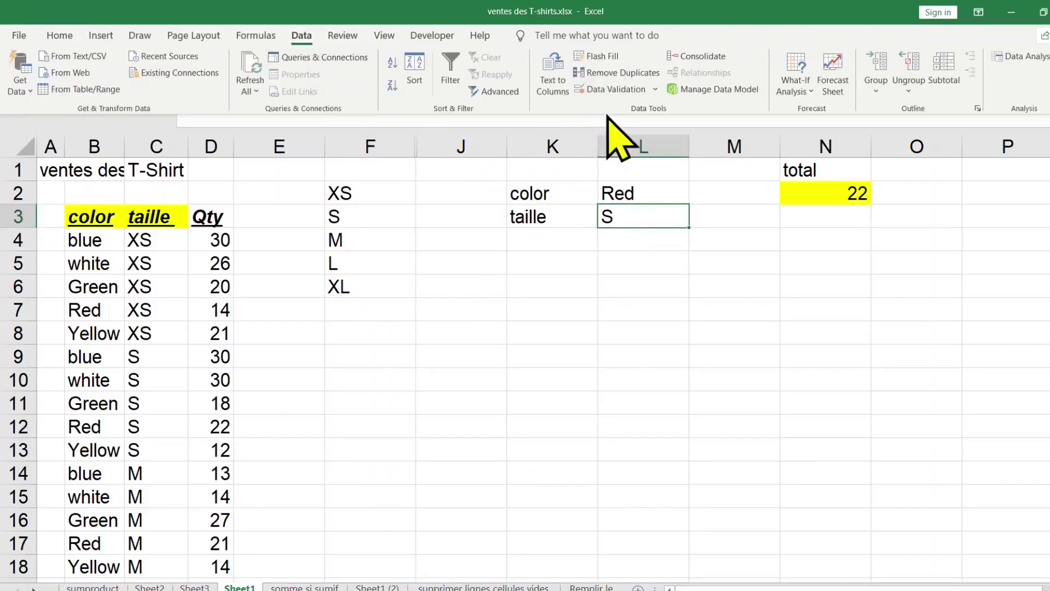
left_click(621, 90)
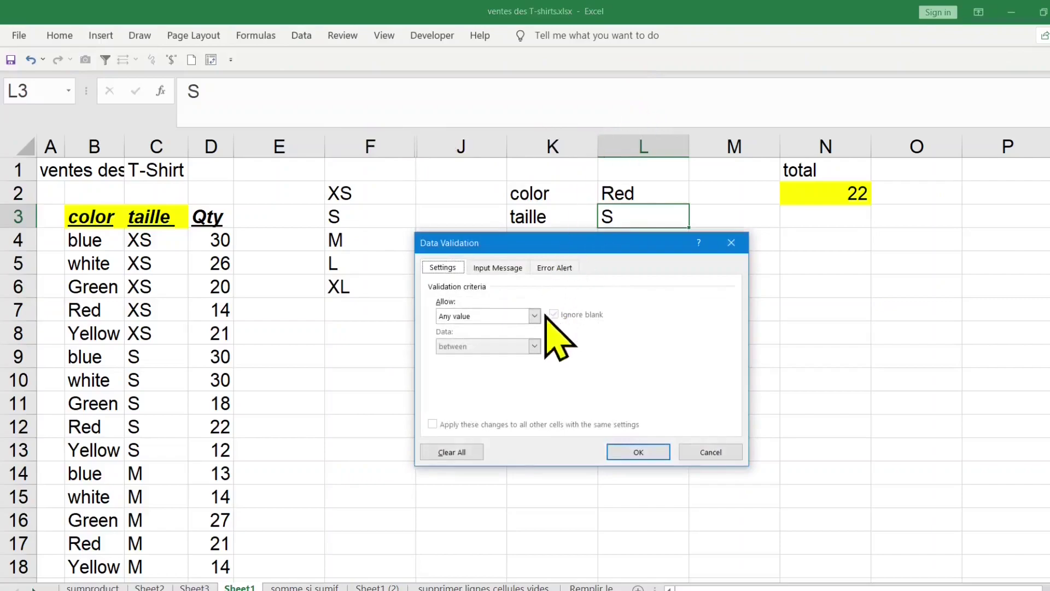
left_click(534, 317)
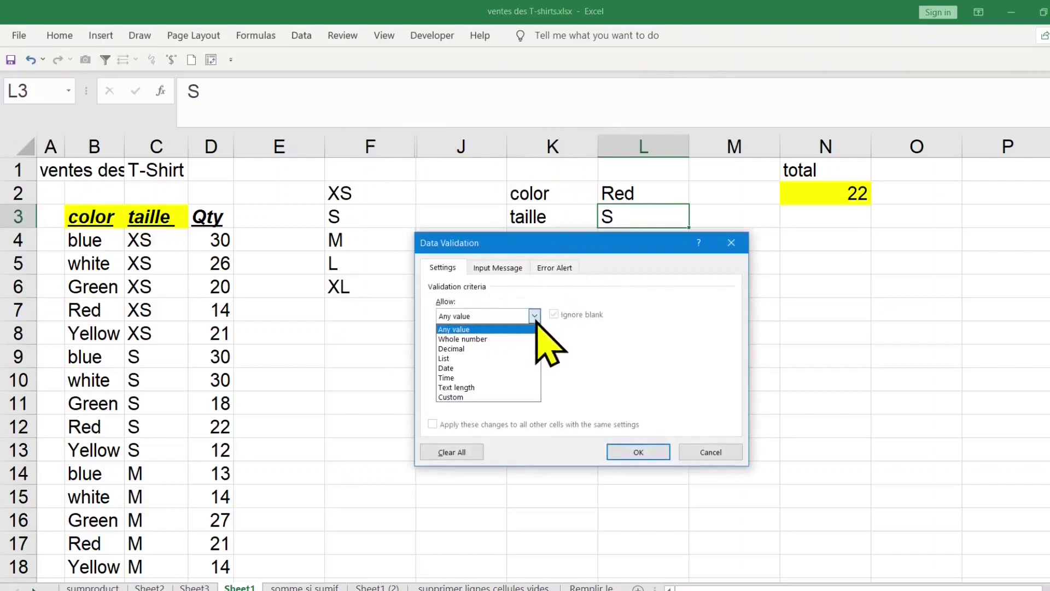
left_click(481, 358)
left_click(492, 376)
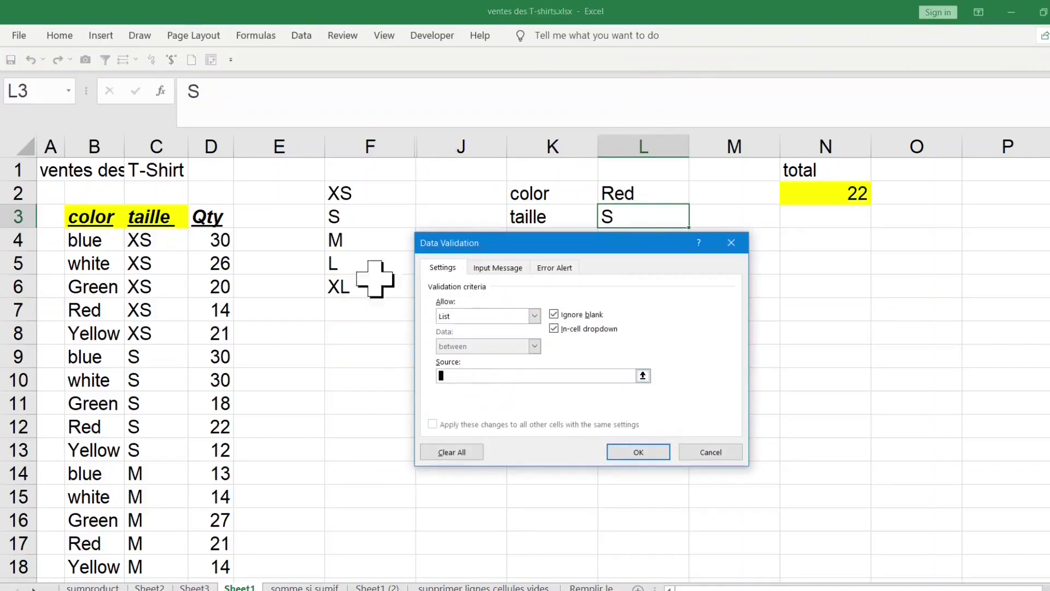
left_click_drag(349, 197, 353, 280)
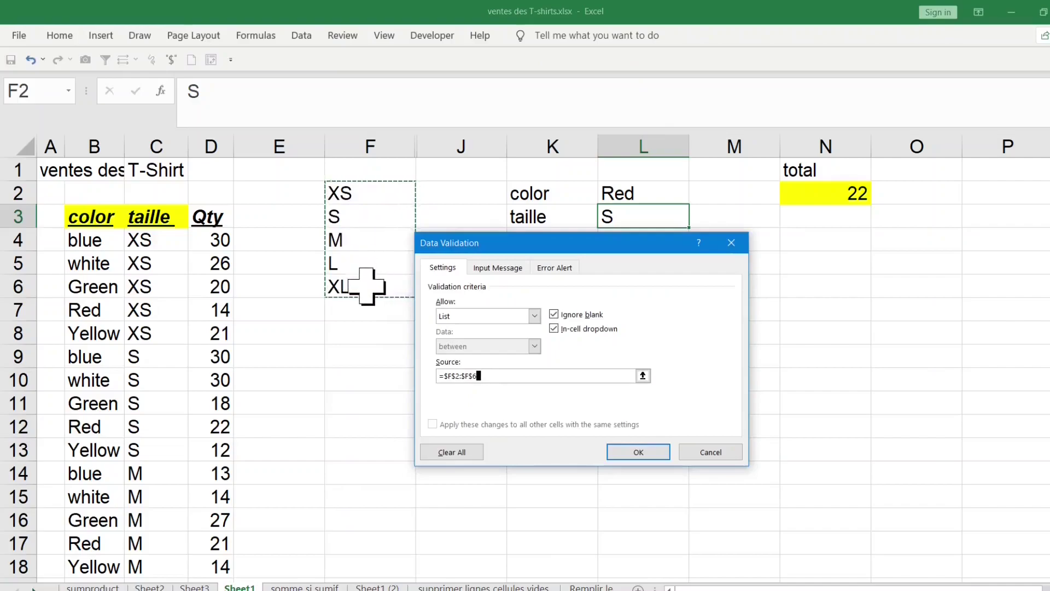
left_click(638, 452)
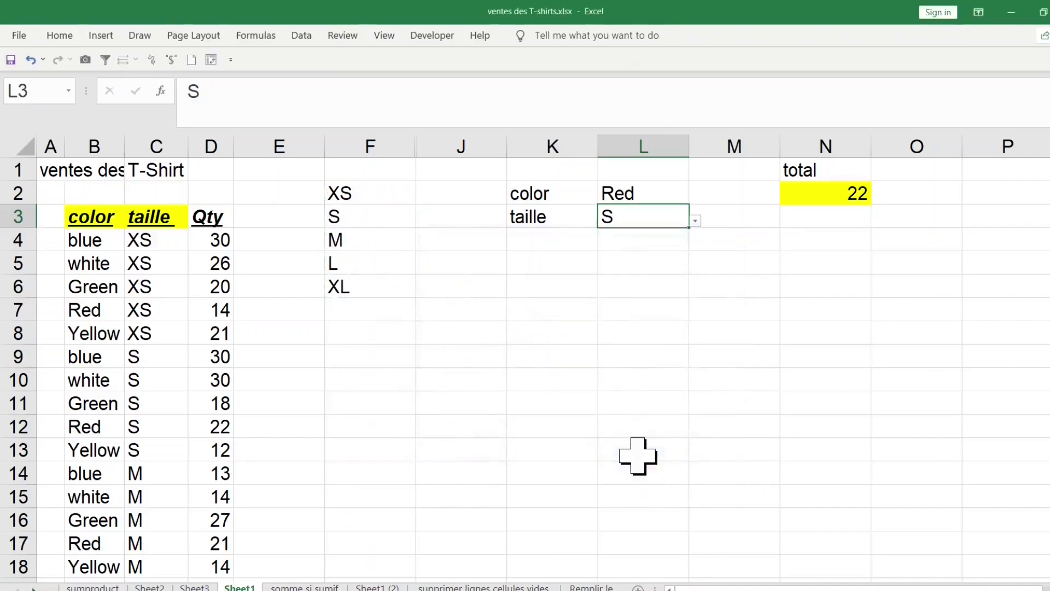
Choose L from the taille list in cell L3.
left_click(684, 296)
left_click(682, 215)
left_click(674, 188)
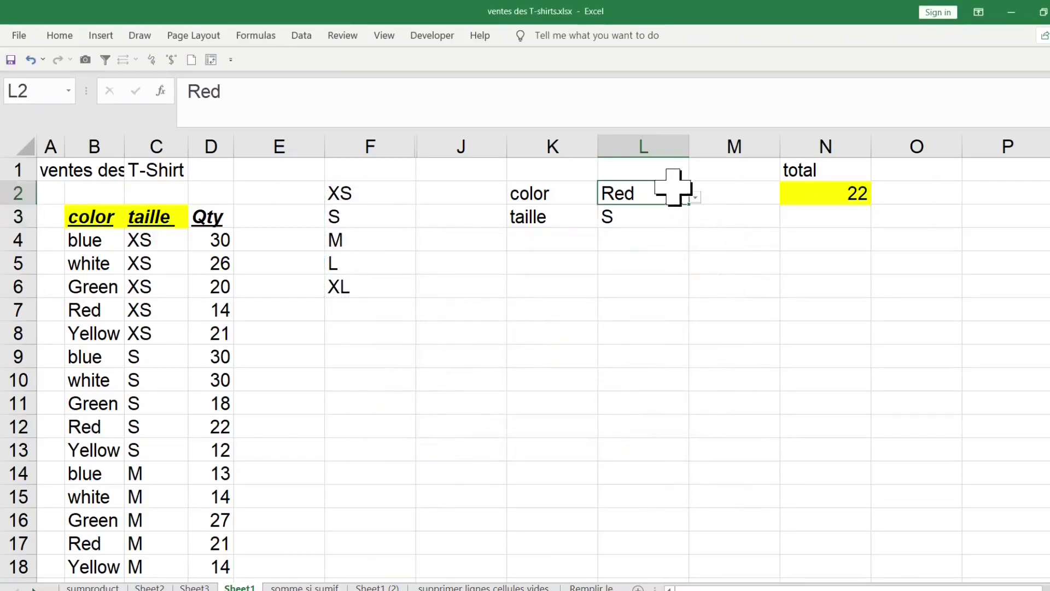
left_click(683, 216)
left_click(695, 220)
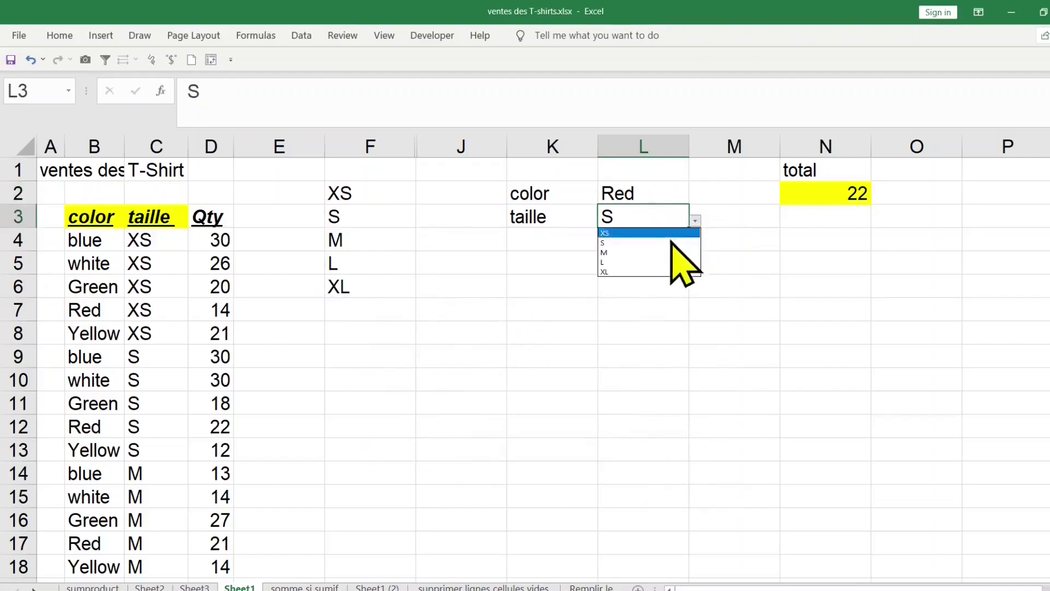
left_click(651, 262)
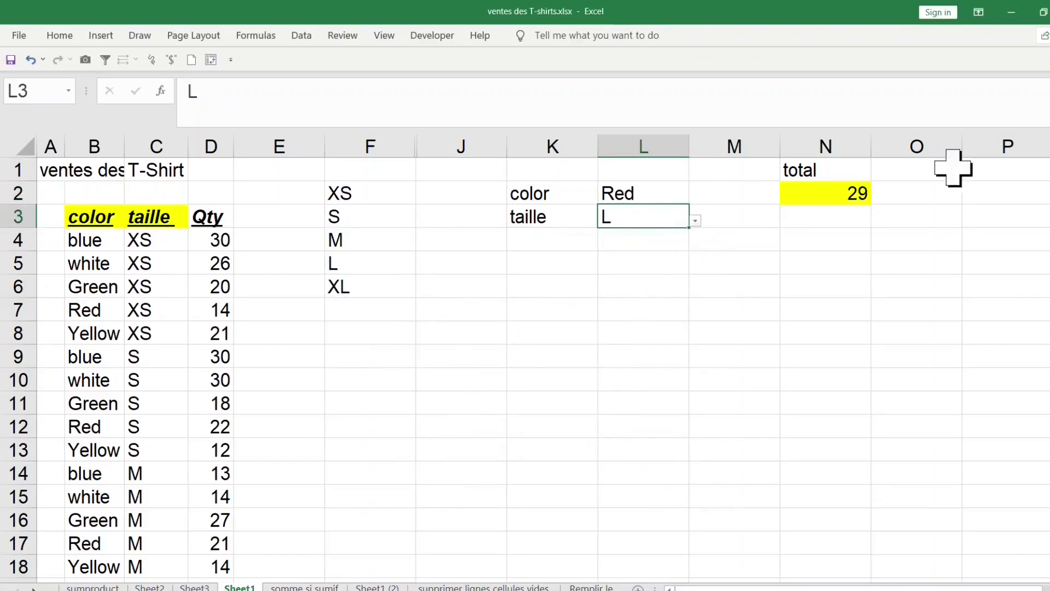
Check the total formula in N2 and choose S as the taille in L3.
left_click(860, 187)
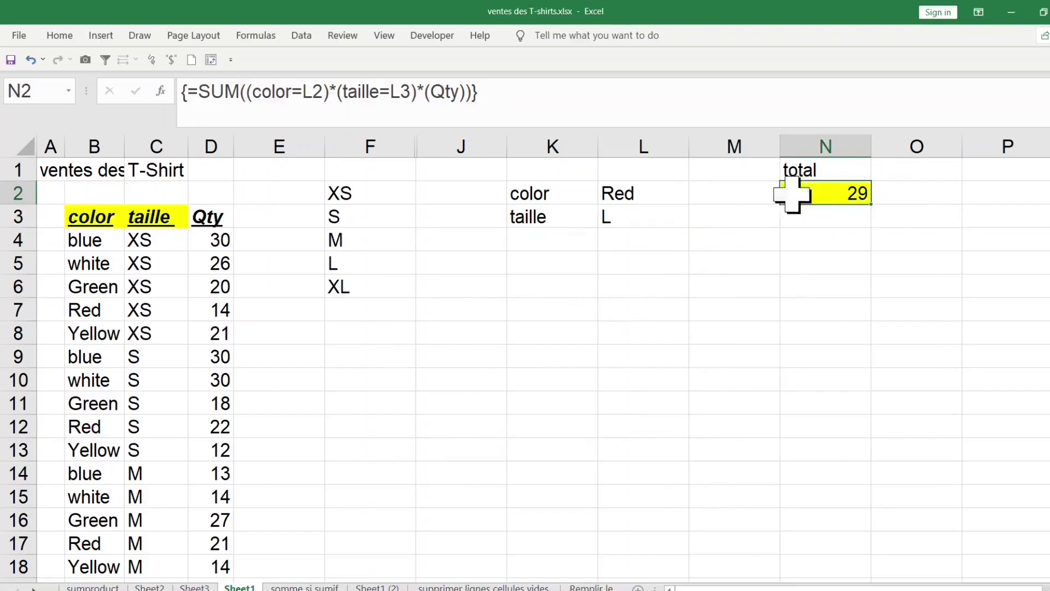
left_click(648, 214)
left_click(695, 220)
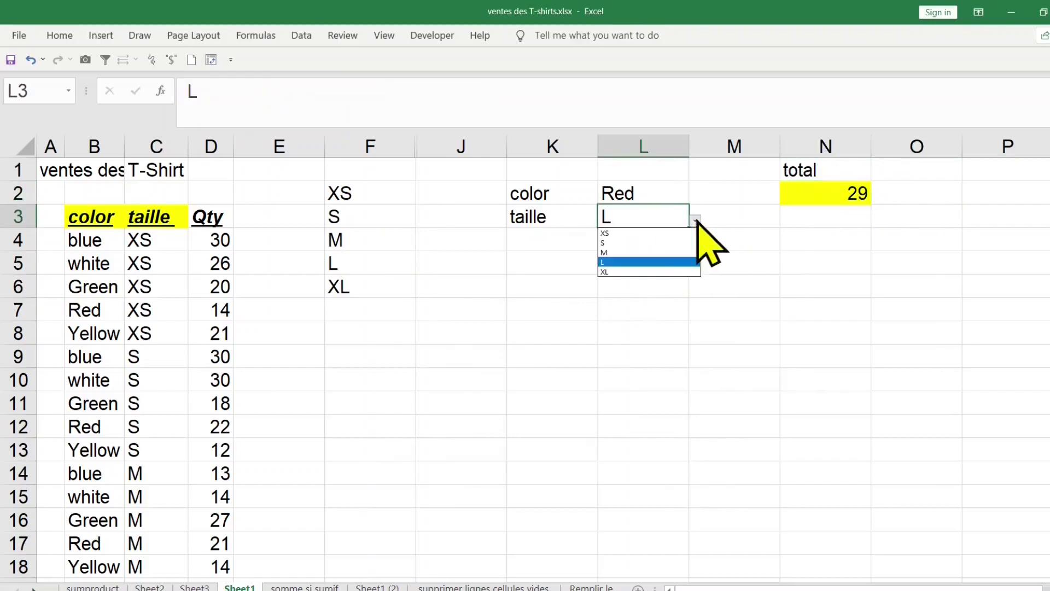
left_click(651, 239)
Open the list of colors in cell L2.
left_click(675, 195)
left_click(696, 196)
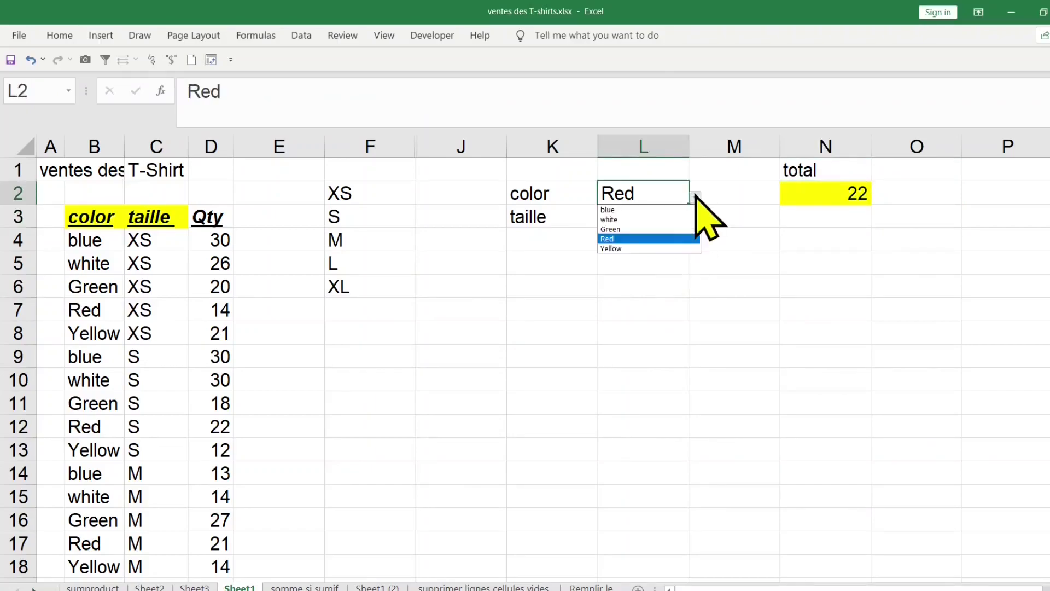